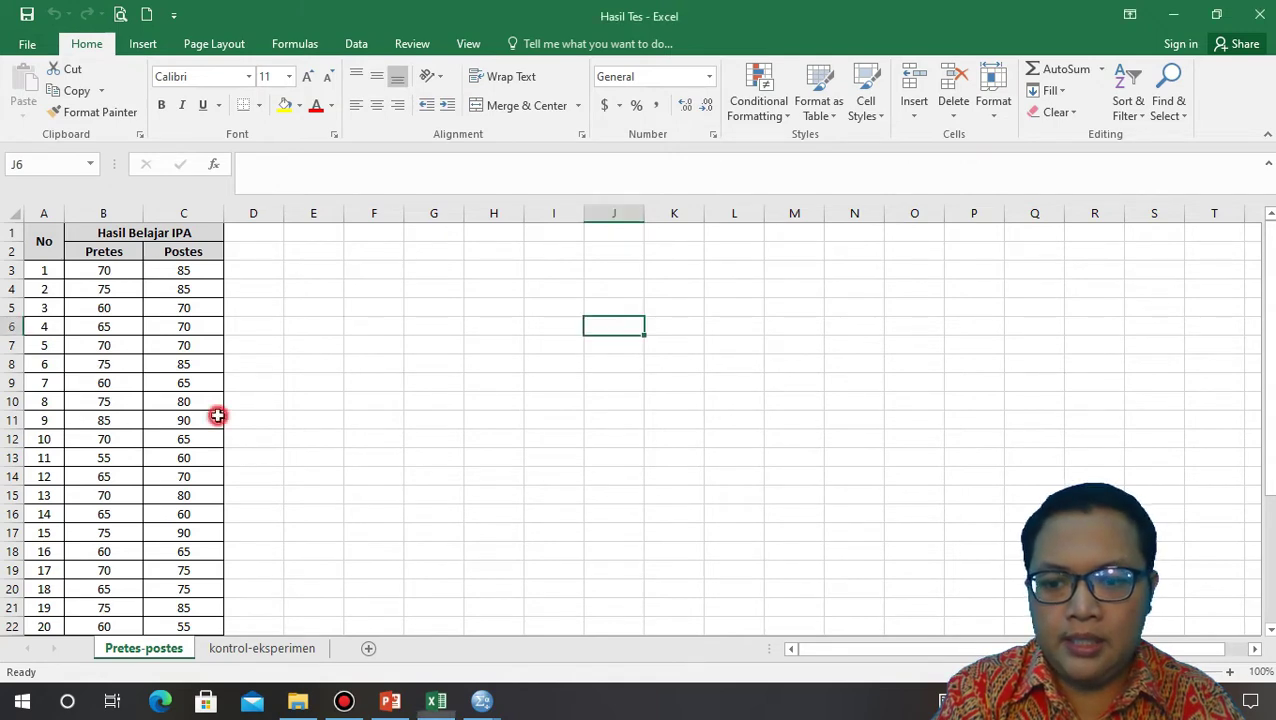
Look over the pretest and posttest scores in the worksheet and switch to the SPSS Statistics Data Editor
{"action": "scroll", "coordinate": [239, 436], "scroll_direction": "down", "scroll_amount": 4}
{"action": "scroll", "coordinate": [220, 436], "scroll_direction": "up", "scroll_amount": 4}
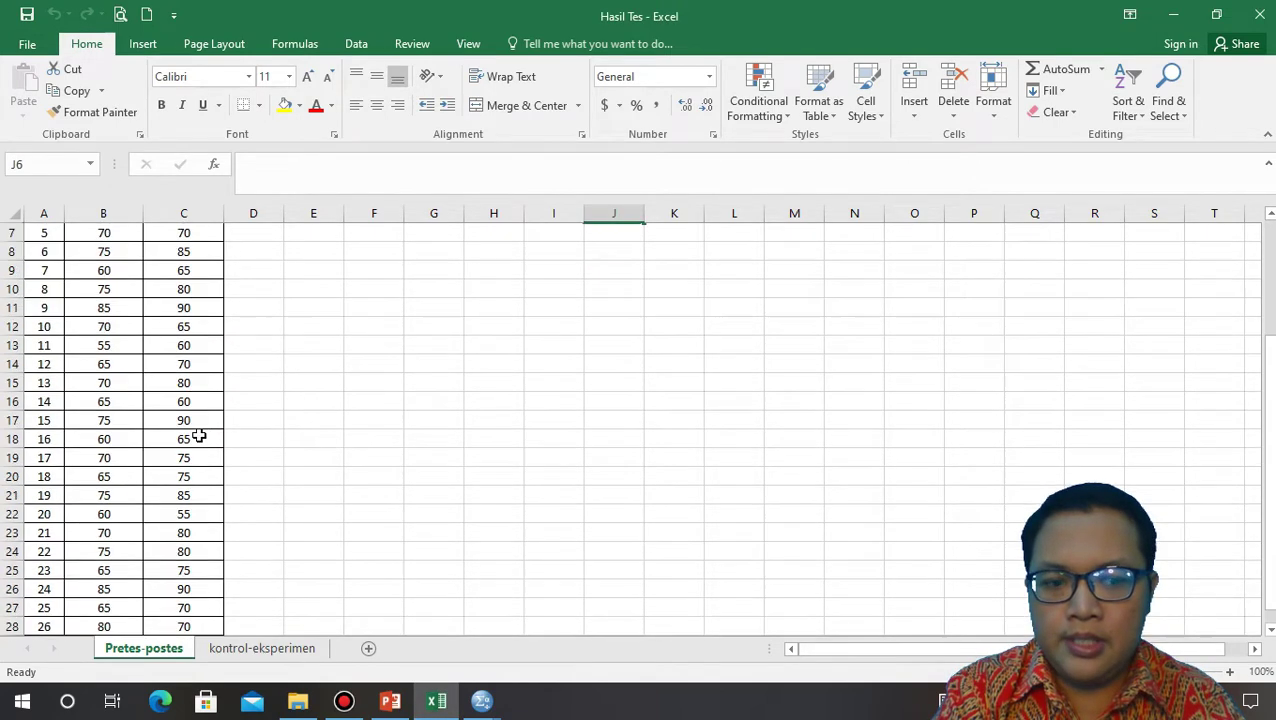
{"action": "left_click", "coordinate": [481, 702]}
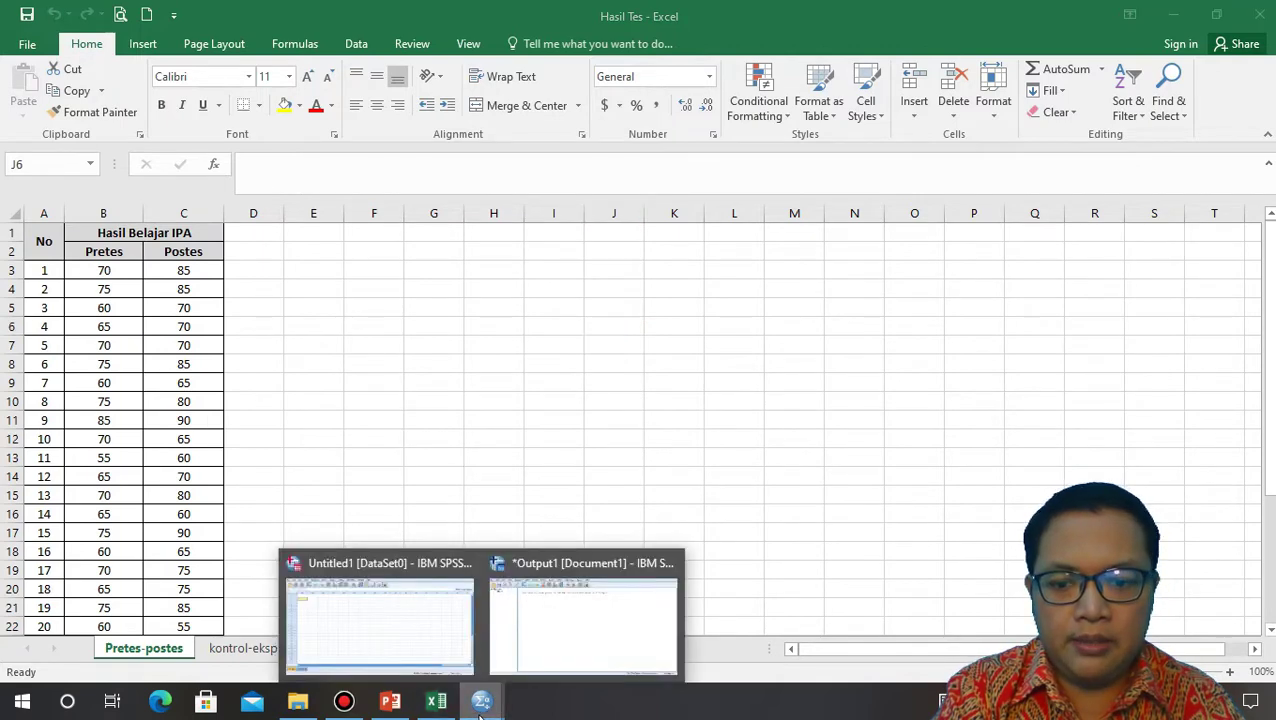
{"action": "left_click", "coordinate": [436, 640]}
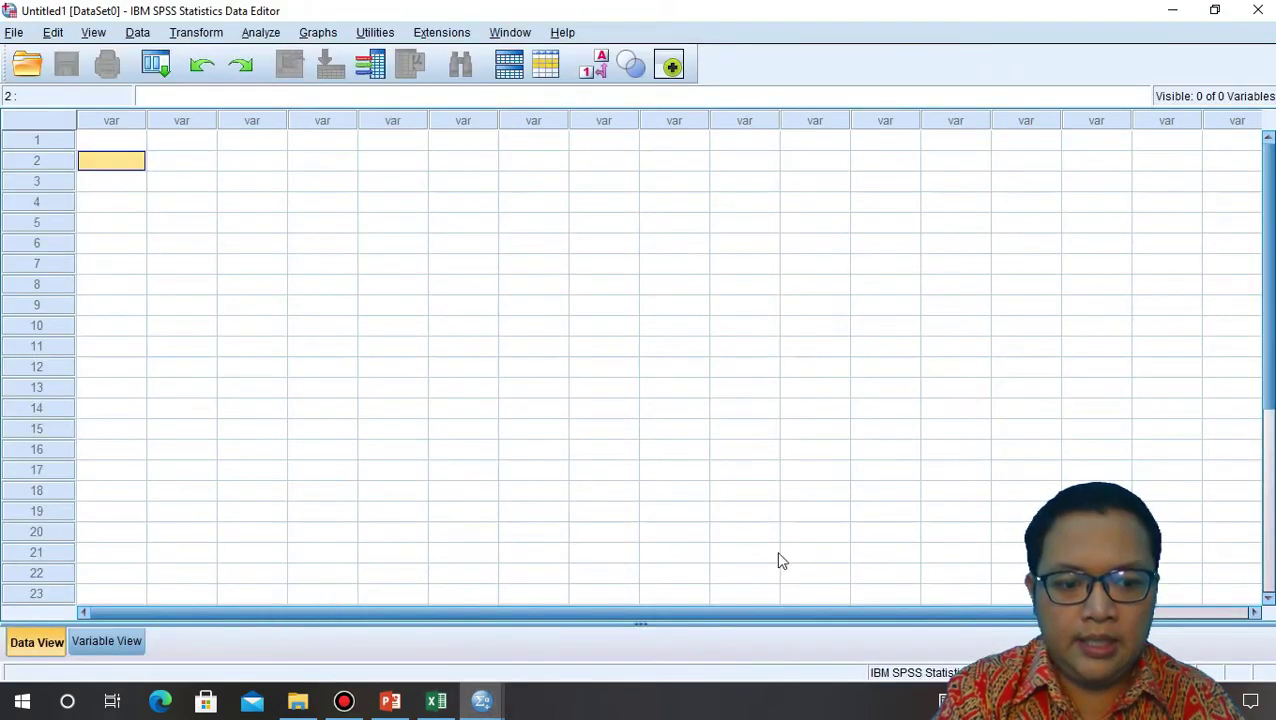
{"action": "left_click", "coordinate": [1000, 702]}
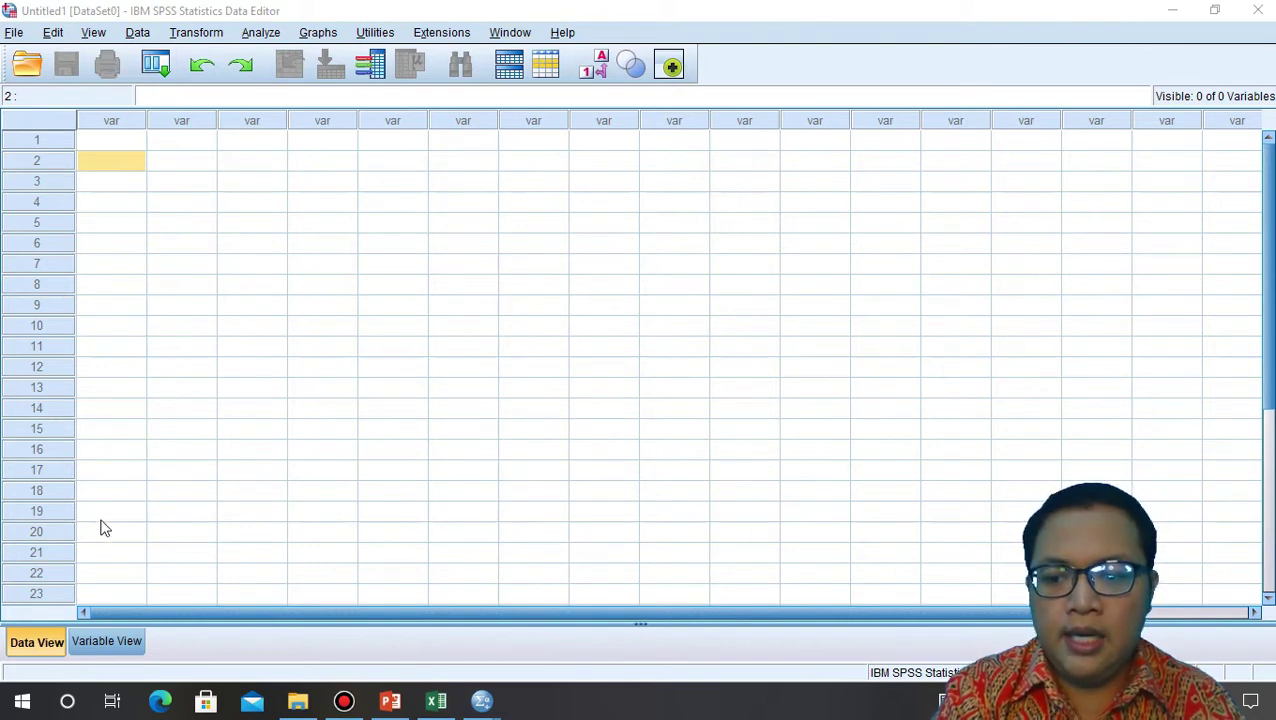
Define two variables named pretes and postes in the dataset's variable definitions
{"action": "left_click", "coordinate": [119, 647]}
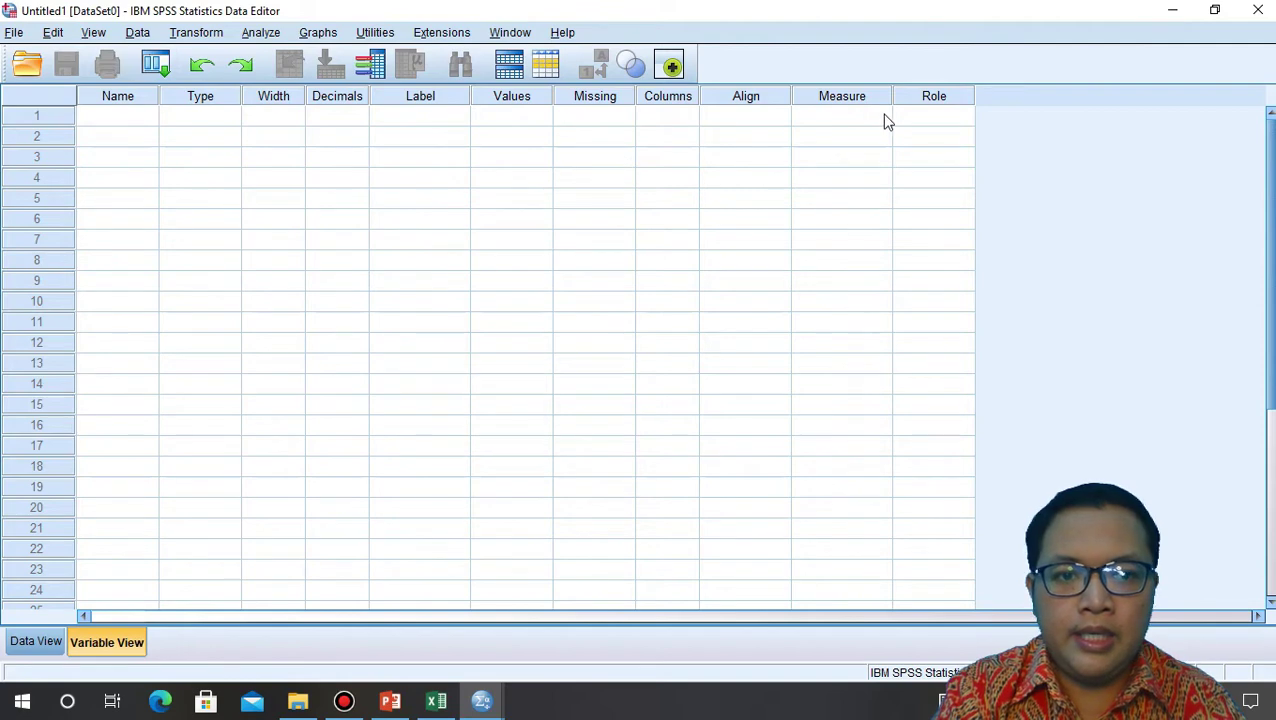
{"action": "left_click", "coordinate": [137, 119]}
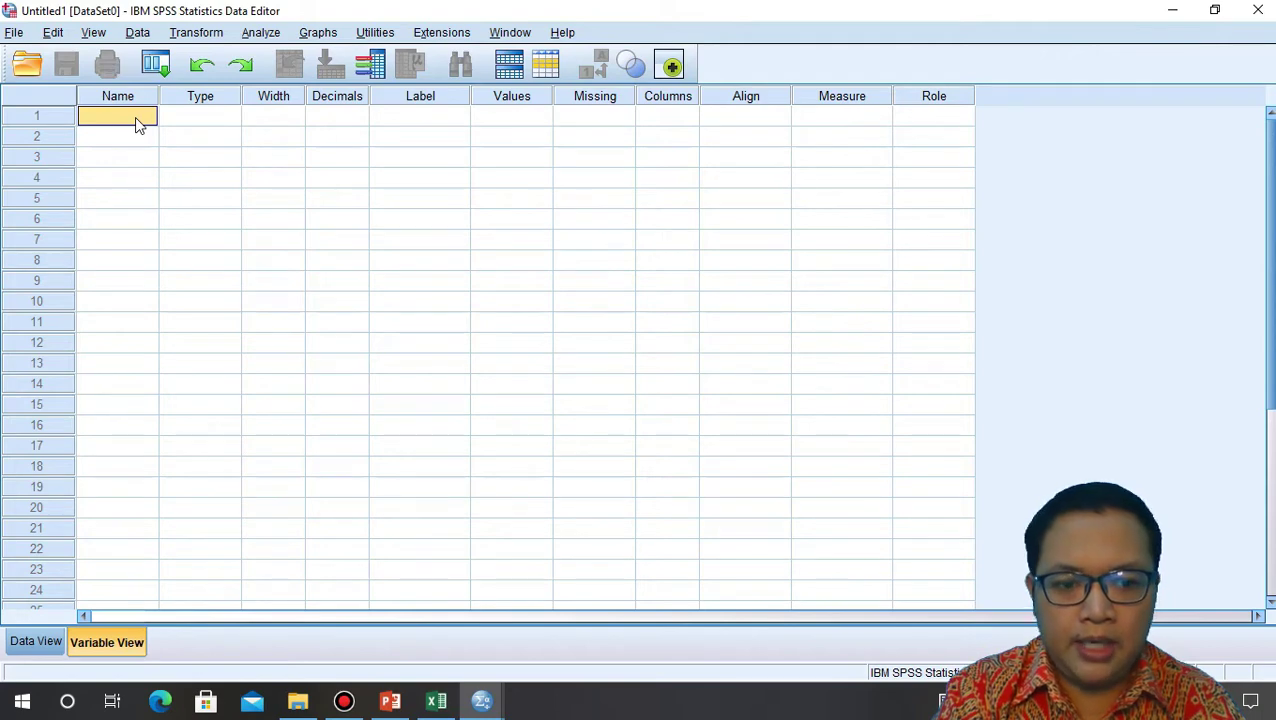
{"action": "left_click", "coordinate": [137, 119]}
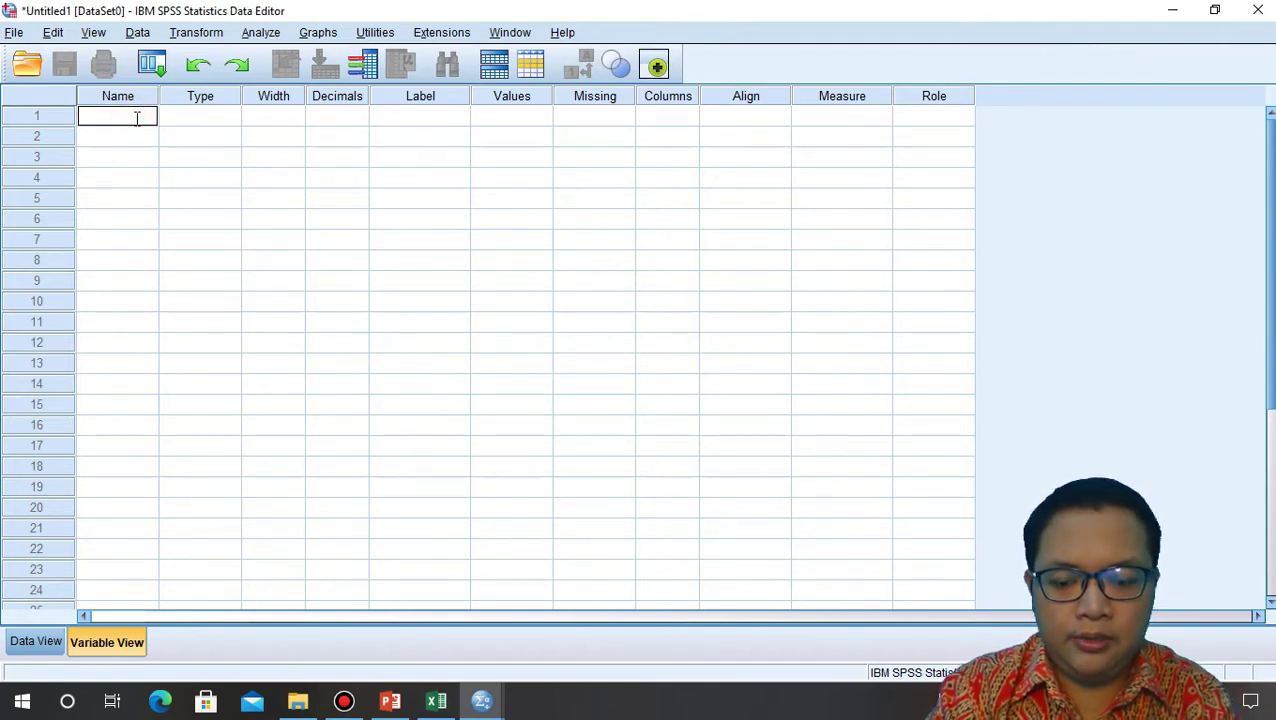
{"action": "type", "text": "pretes"}
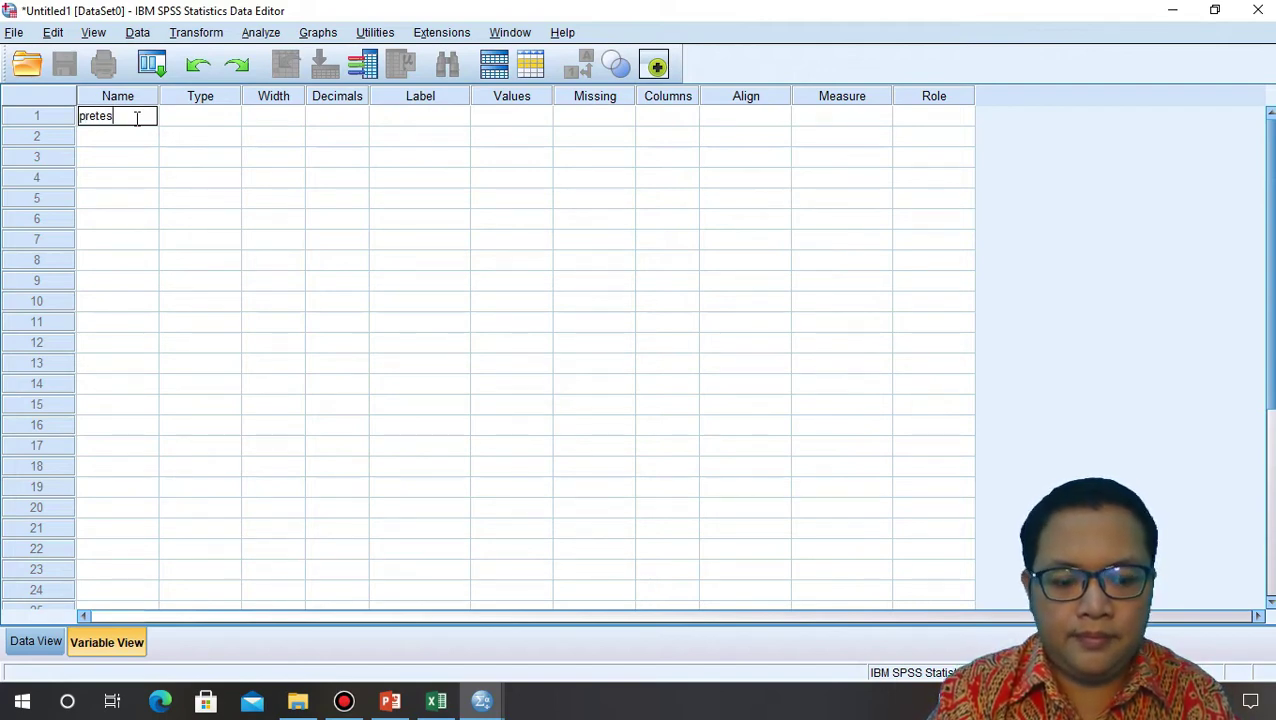
{"action": "key", "text": "Return"}
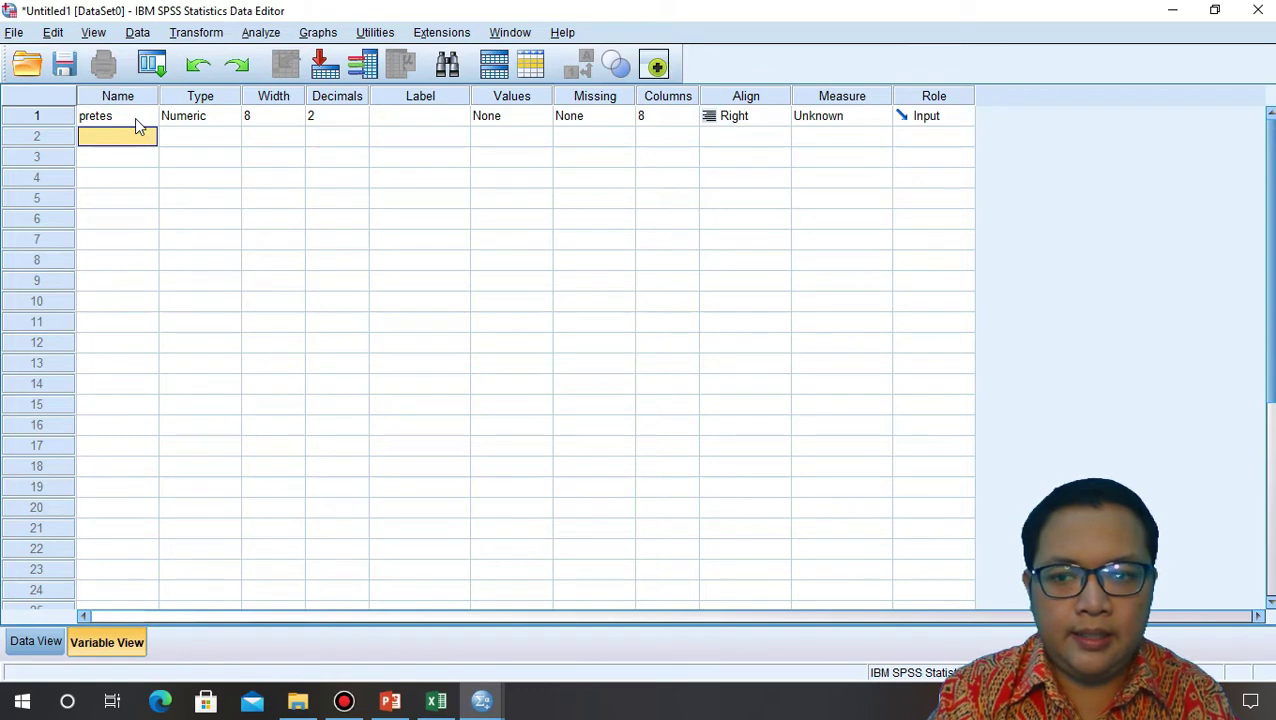
{"action": "type", "text": "postes"}
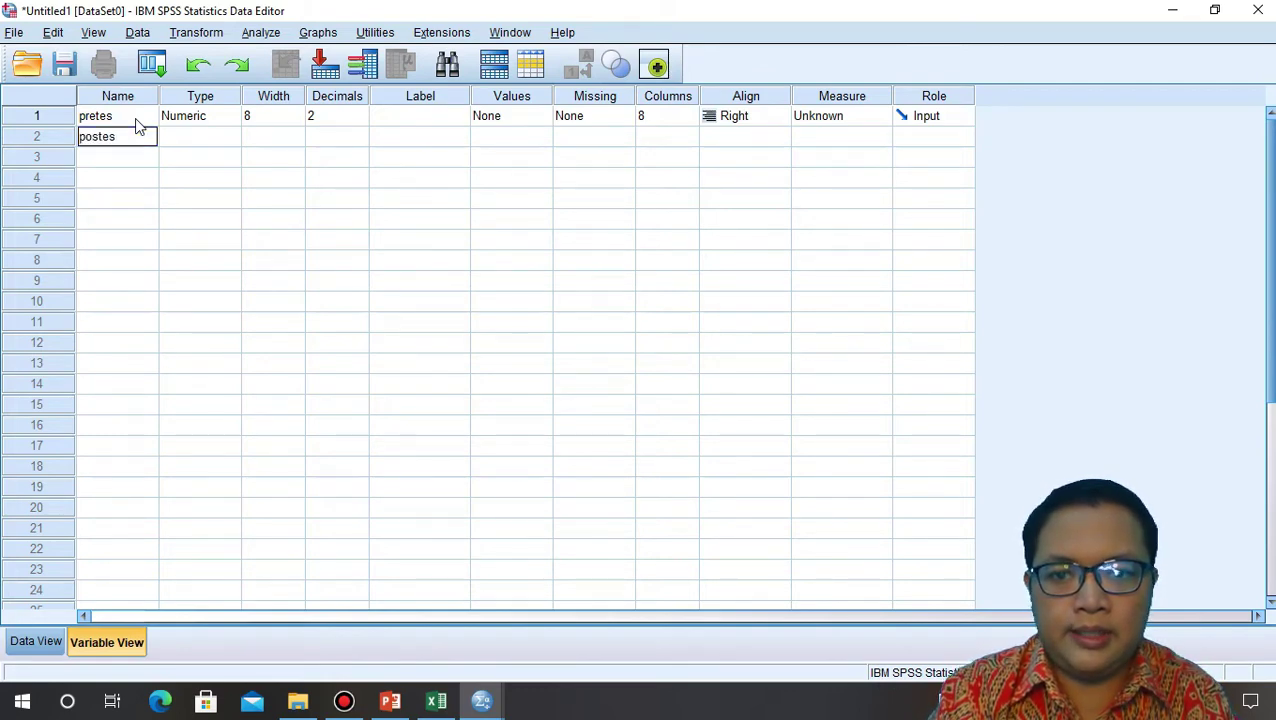
{"action": "key", "text": "Return"}
Label the pretes variable "Hasil Pretes"
{"action": "key", "text": "Right"}
{"action": "key", "text": "Up"}
{"action": "key", "text": "Up"}
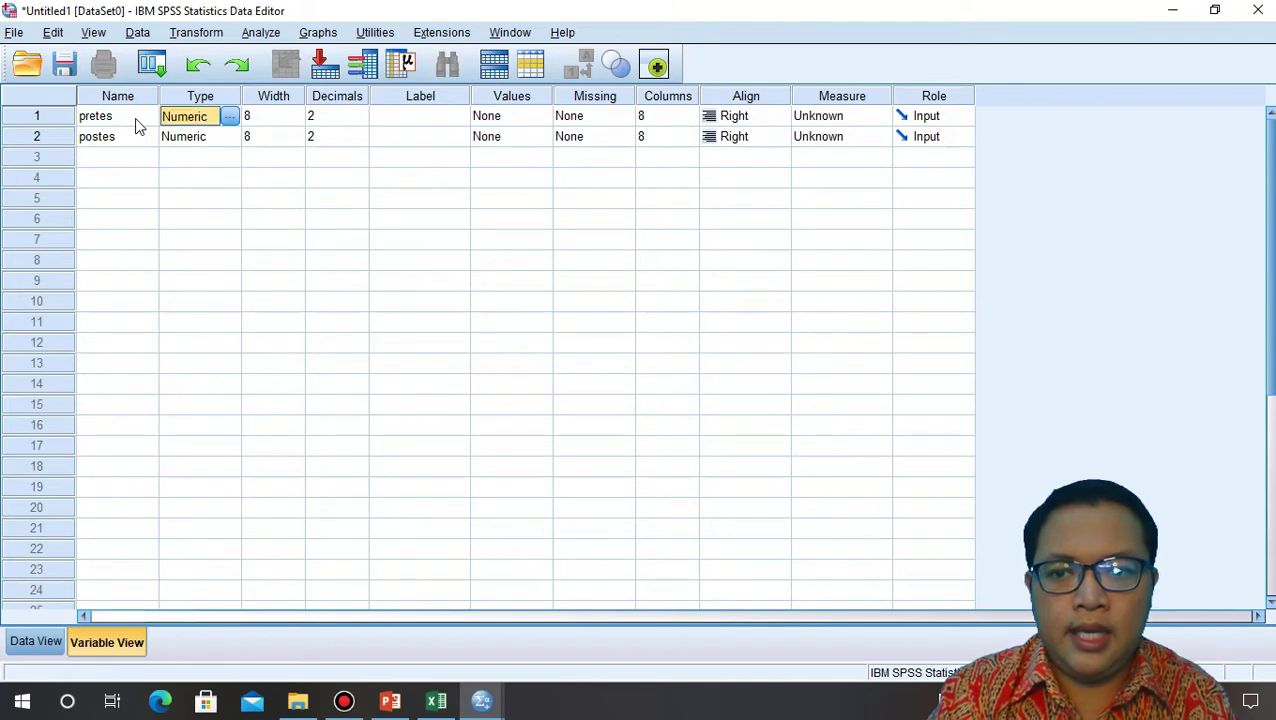
{"action": "key", "text": "Right"}
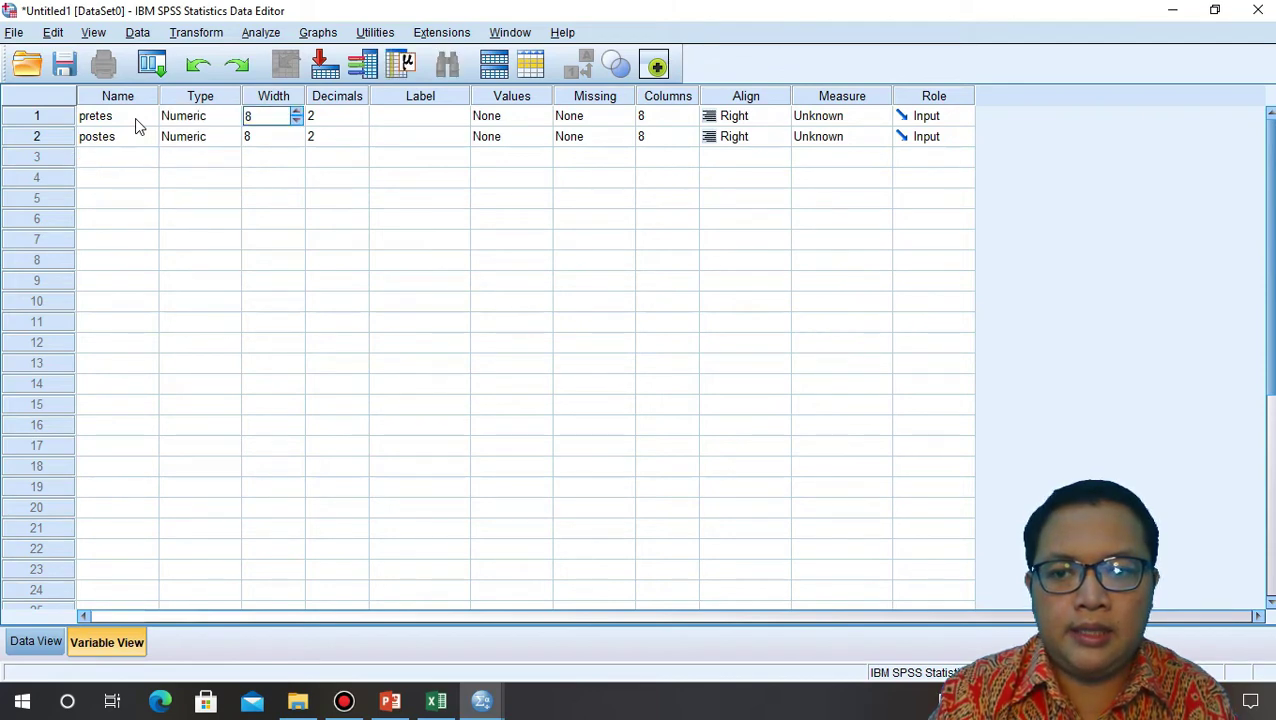
{"action": "key", "text": "Left"}
{"action": "key", "text": "Right"}
{"action": "key", "text": "Right"}
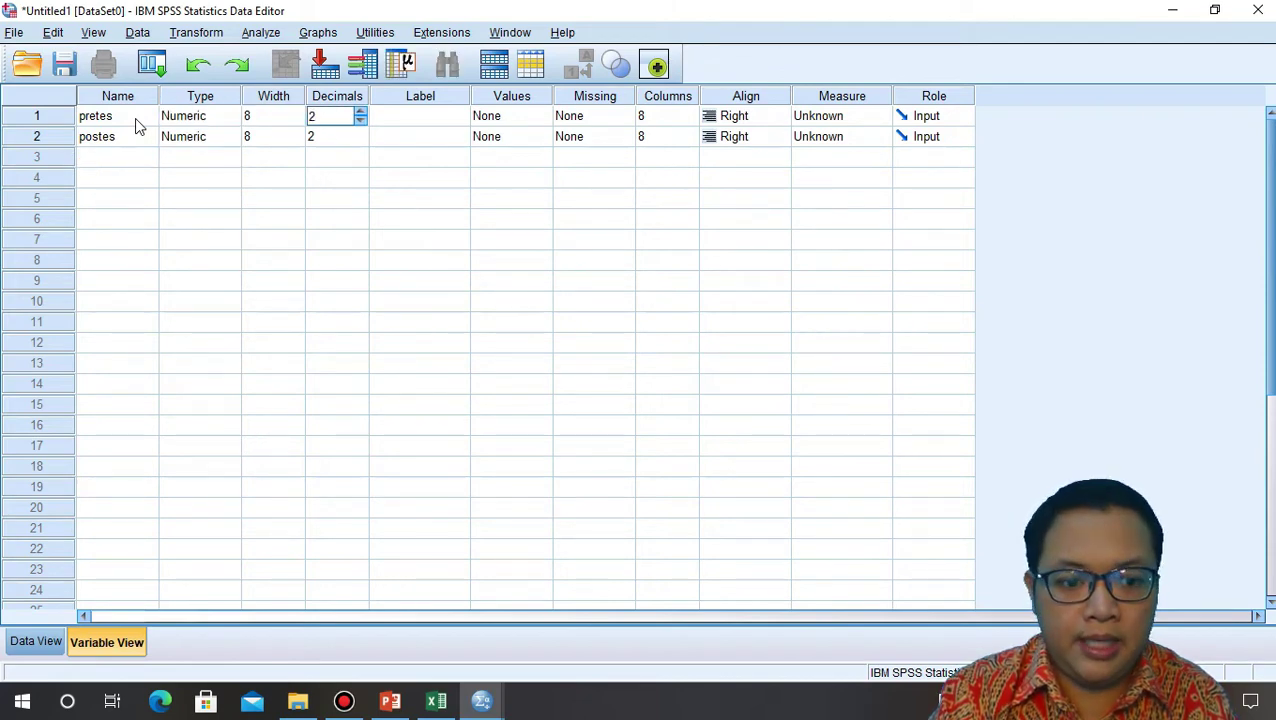
{"action": "key", "text": "Right"}
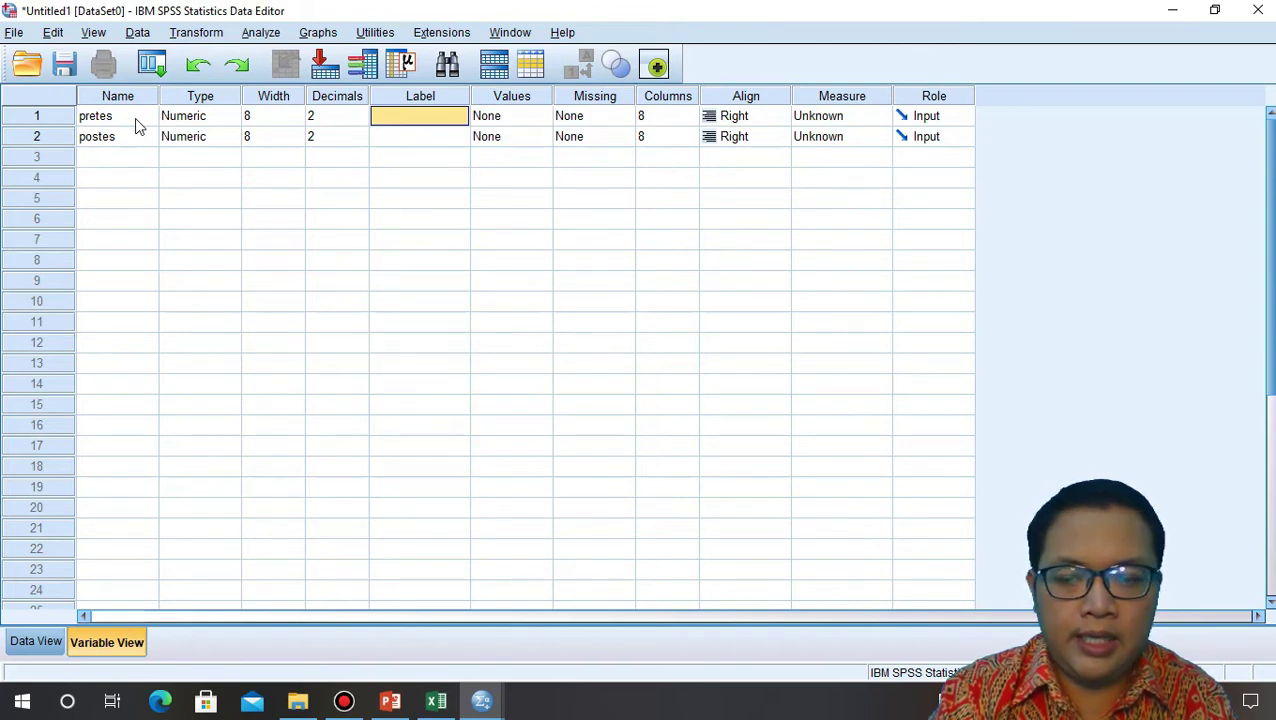
{"action": "key", "text": "F2"}
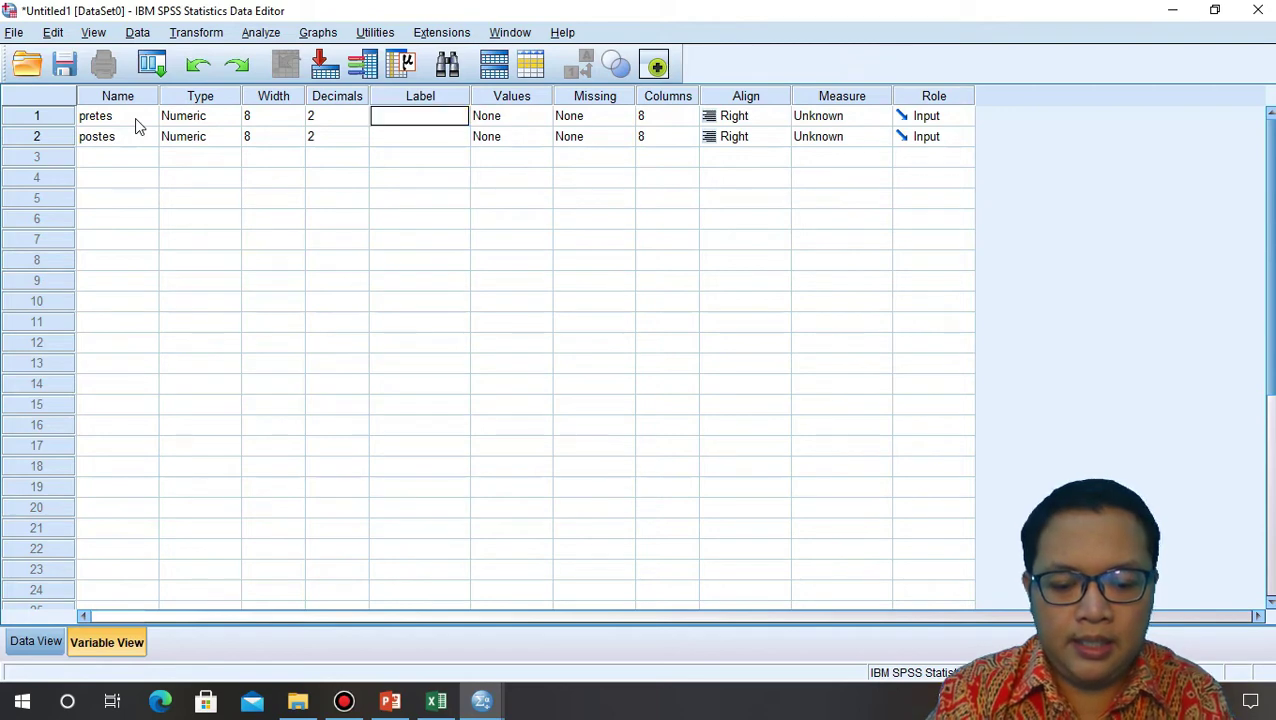
{"action": "type", "text": "Hasil"}
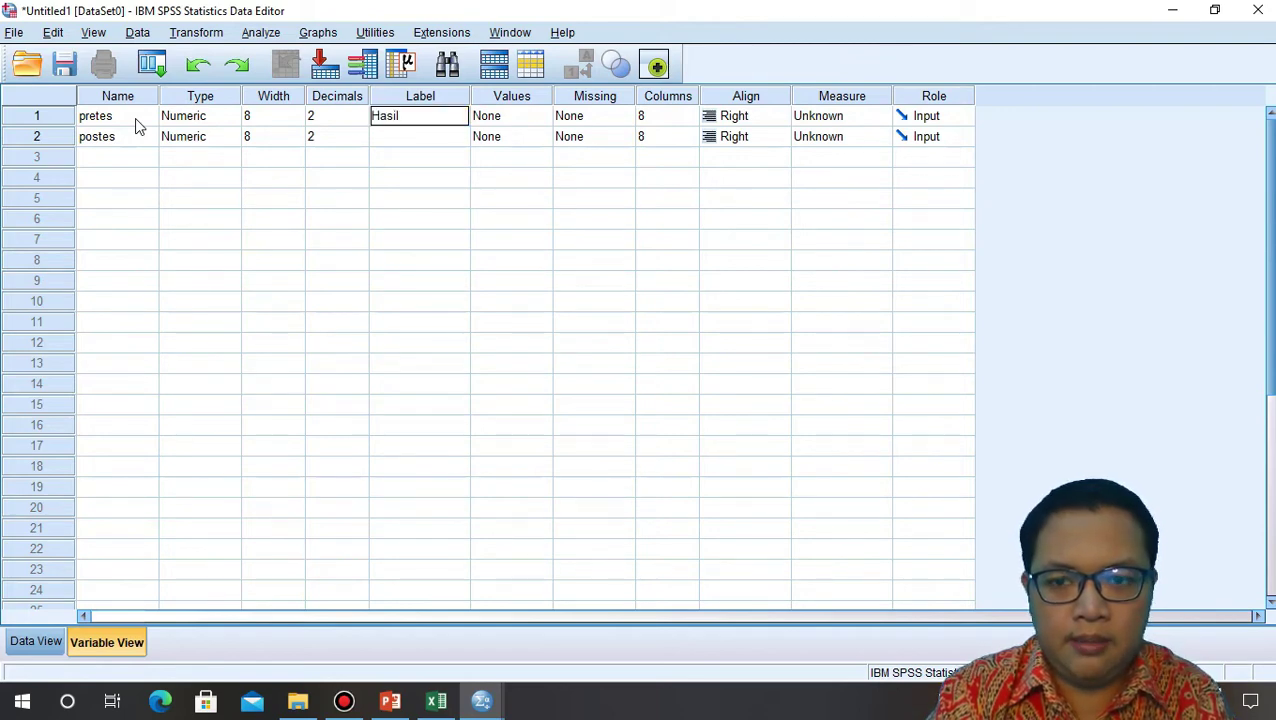
{"action": "type", "text": " Pretes"}
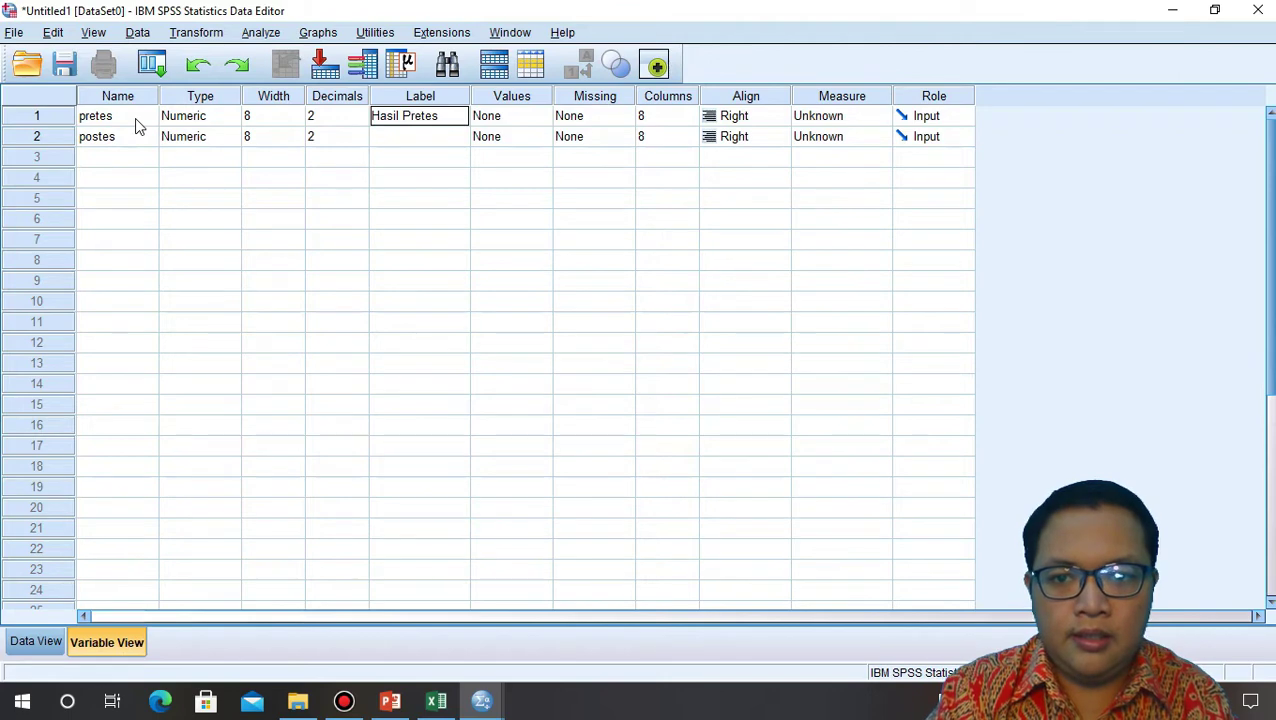
{"action": "key", "text": "Return"}
Label the postes variable "Hasil Postes"
{"action": "type", "text": "H"}
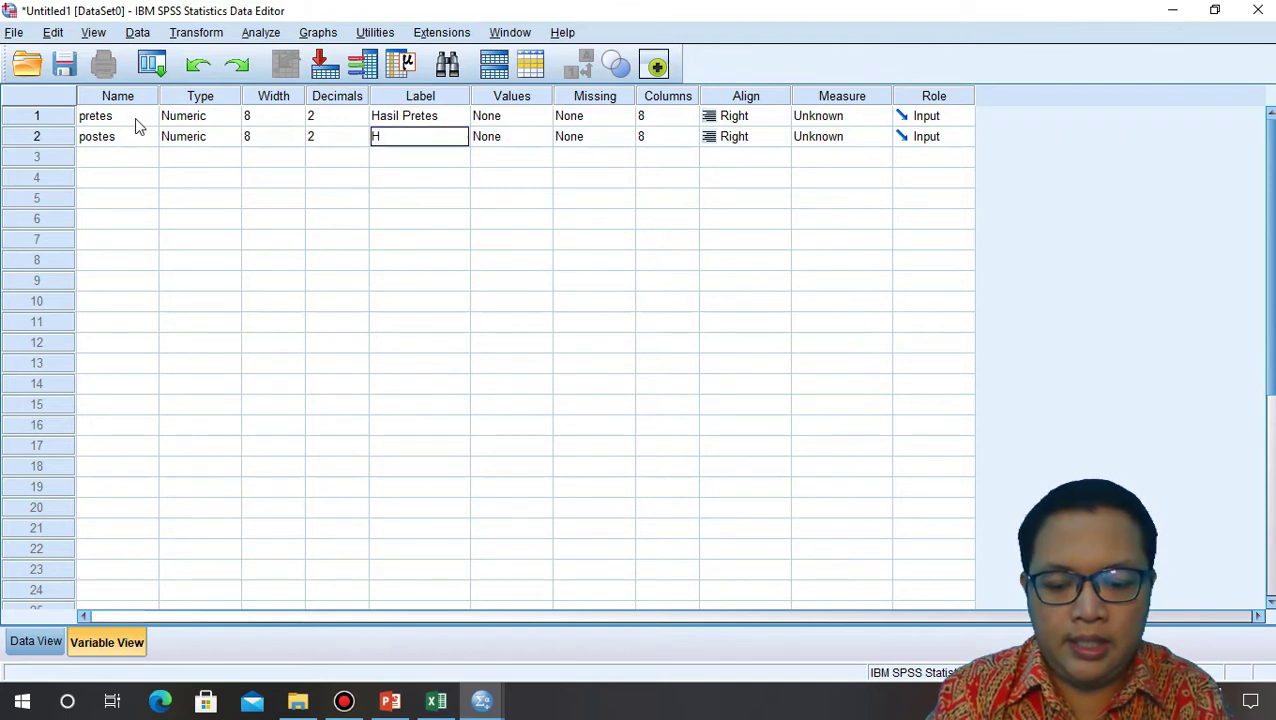
{"action": "type", "text": "asil Postes"}
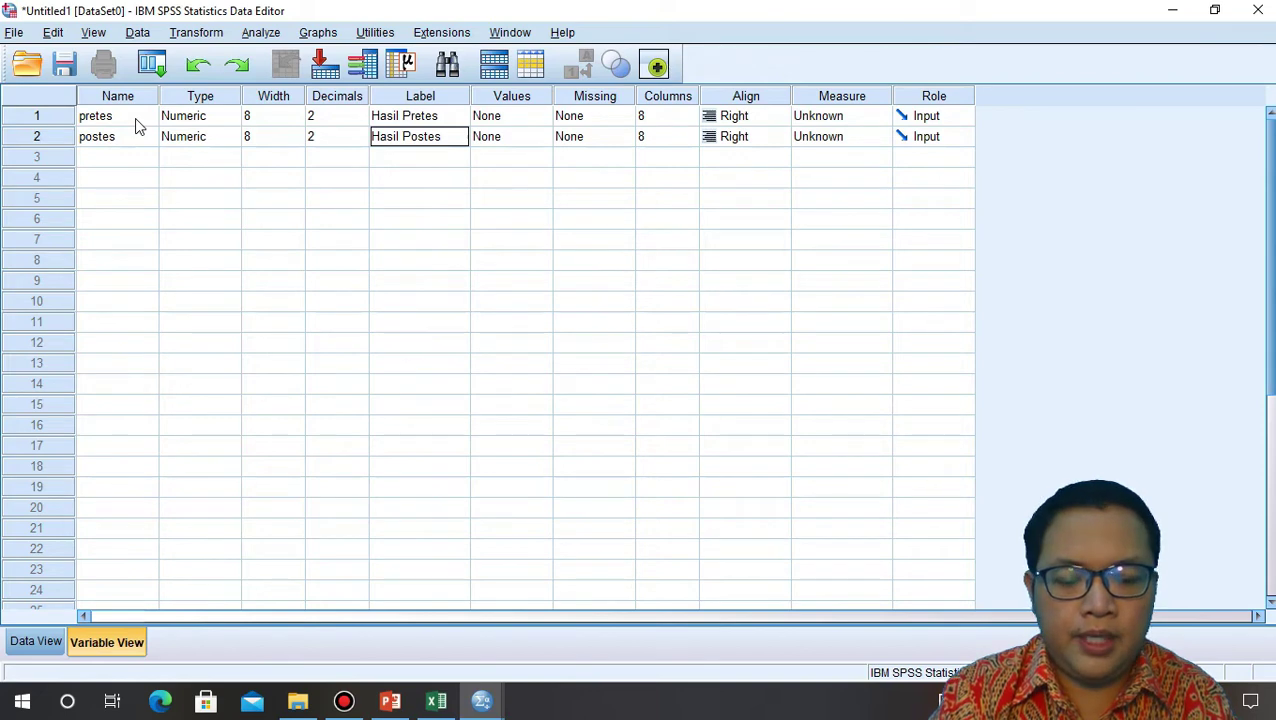
{"action": "key", "text": "Return"}
{"action": "key", "text": "Up"}
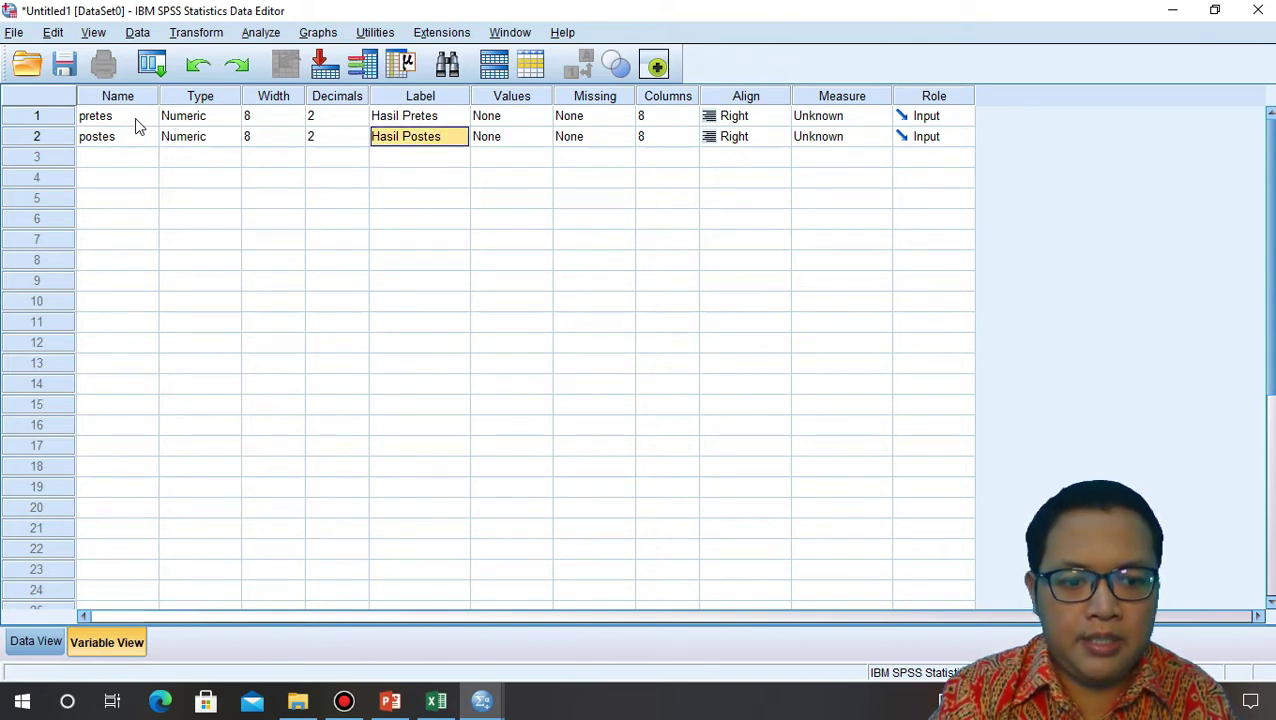
Try to rename the second variable as "postes jss" with a space in the name
{"action": "key", "text": "Left"}
{"action": "key", "text": "Left"}
{"action": "key", "text": "Left"}
{"action": "key", "text": "Left"}
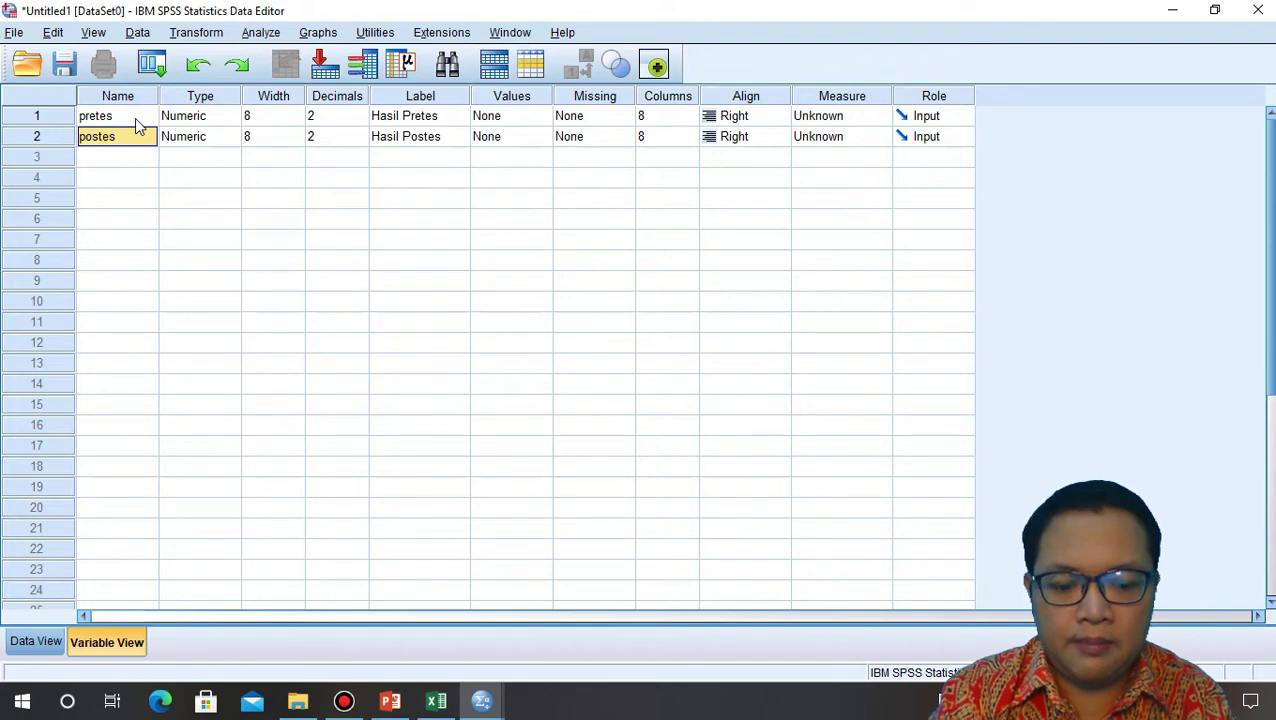
{"action": "type", "text": "poste"}
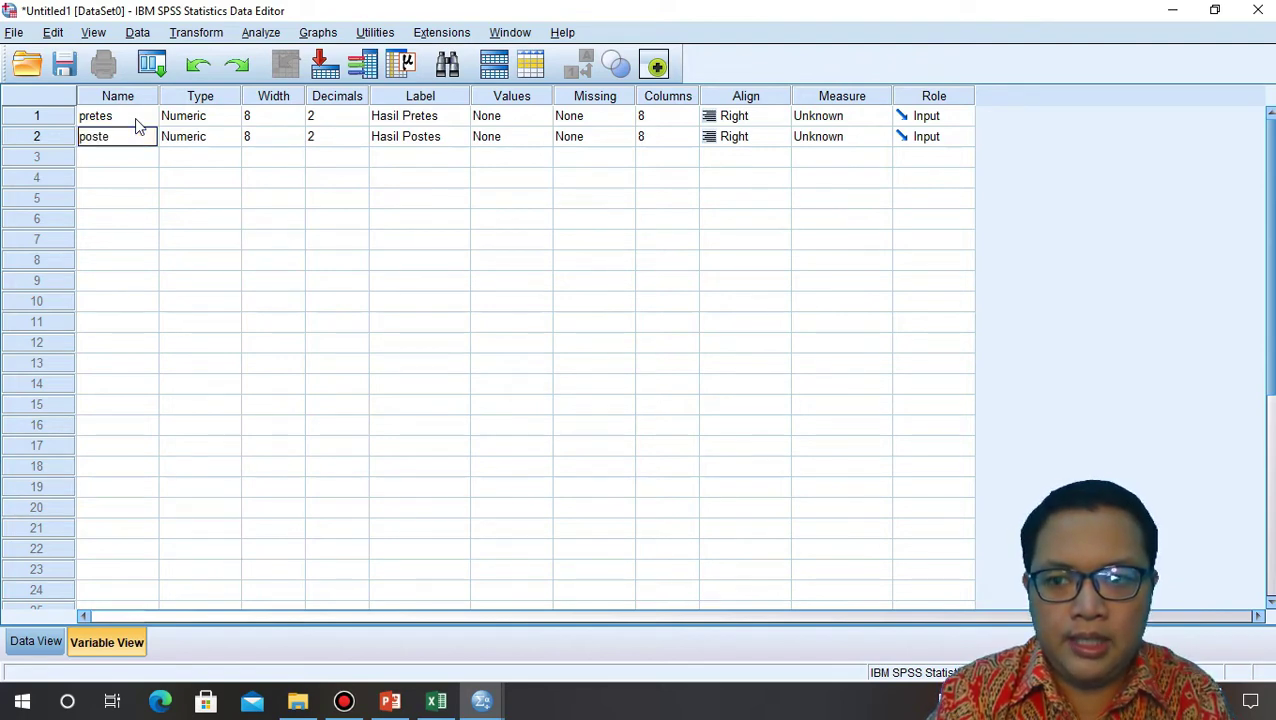
{"action": "type", "text": "s"}
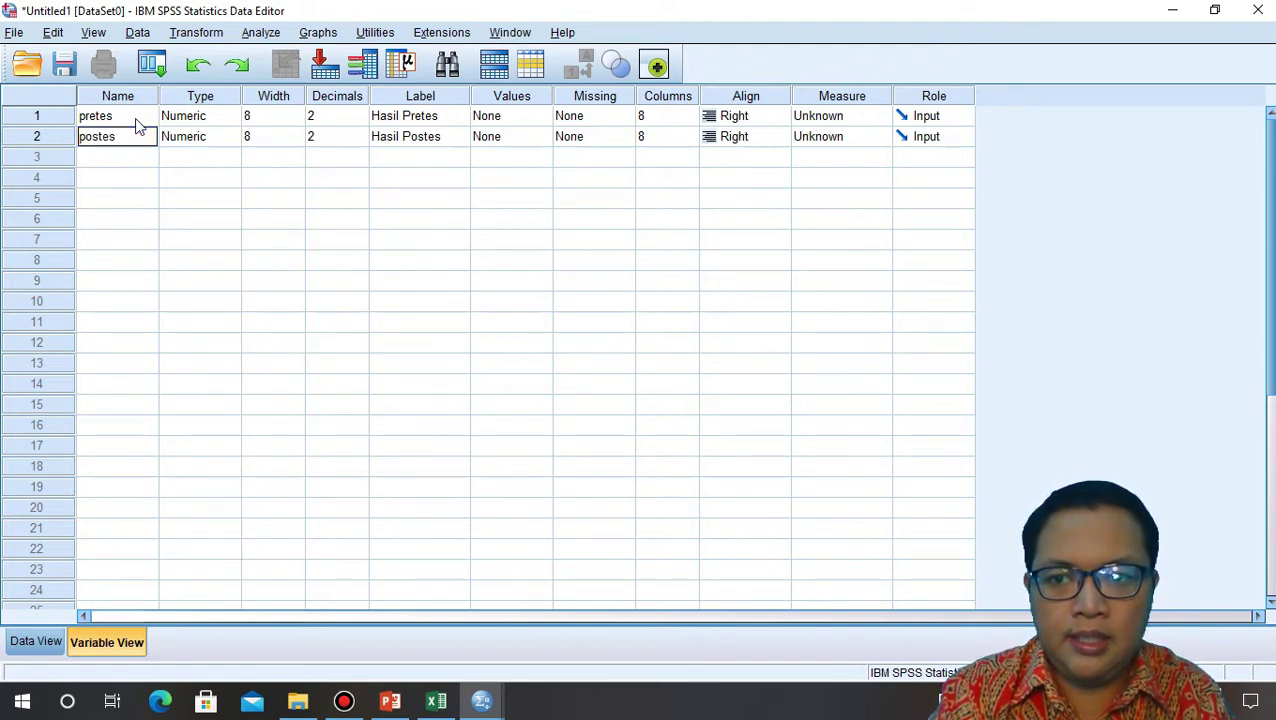
{"action": "type", "text": " jss"}
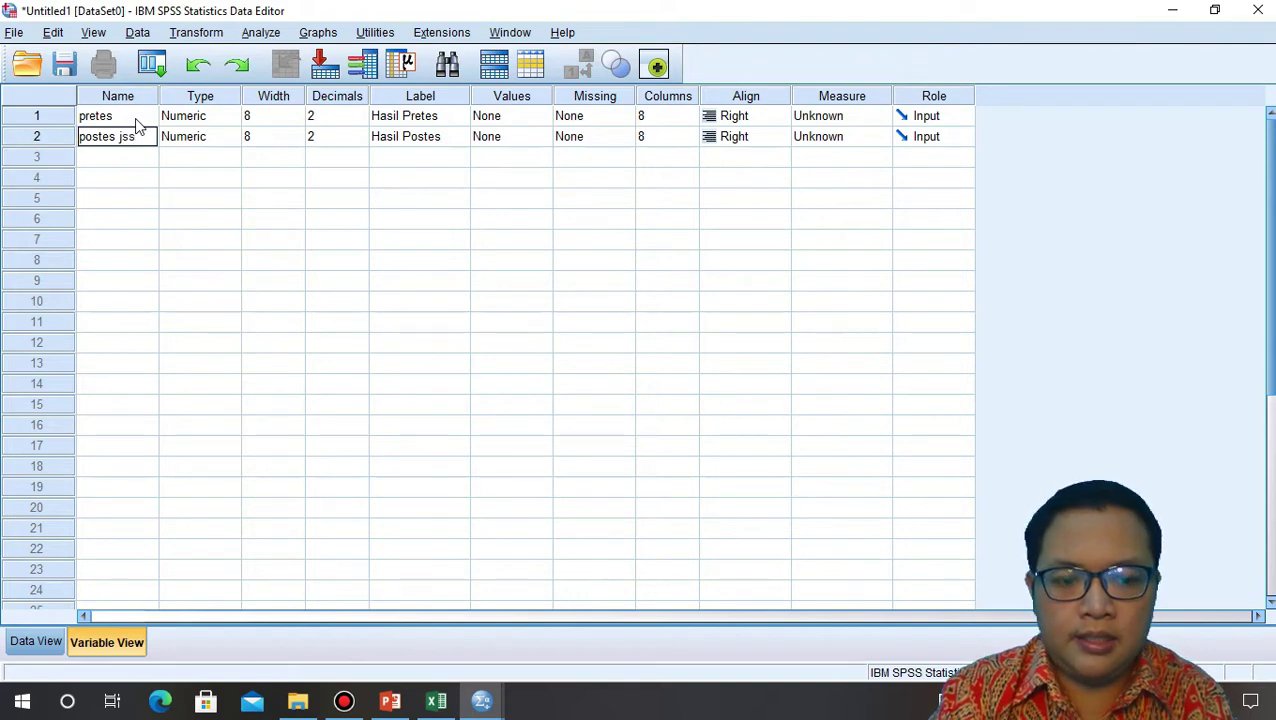
{"action": "key", "text": "Return"}
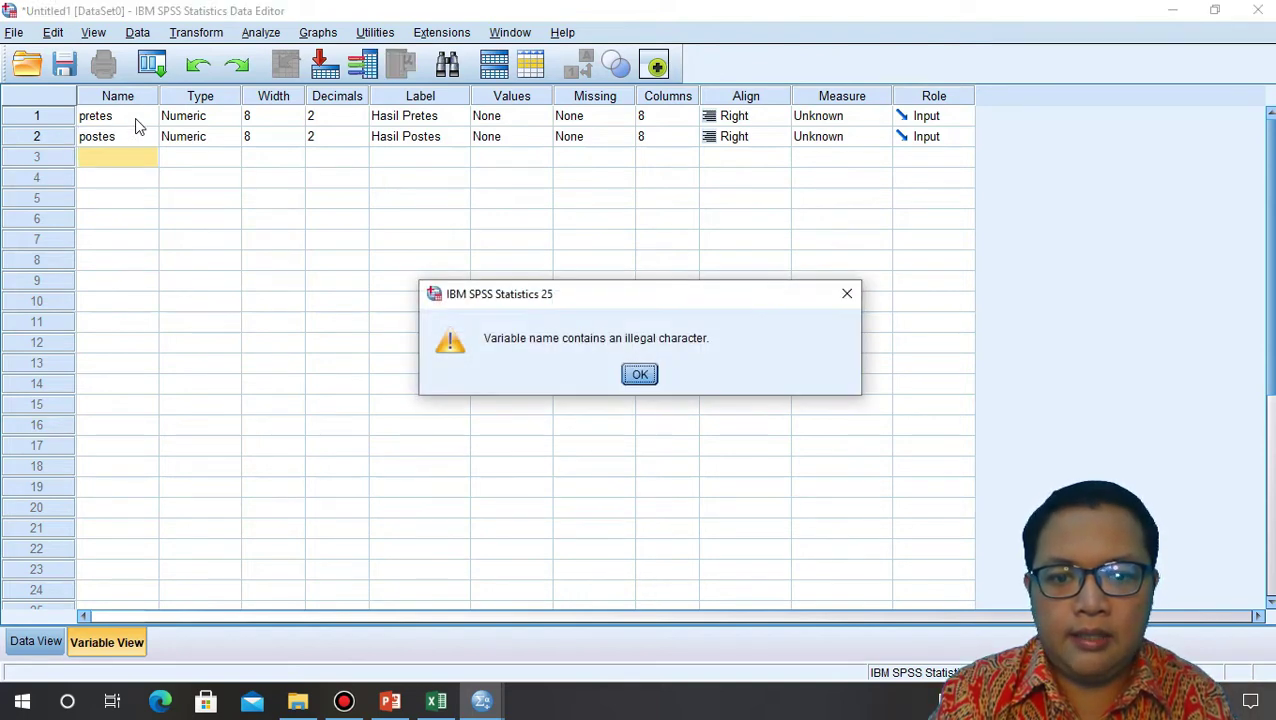
{"action": "left_click", "coordinate": [641, 375]}
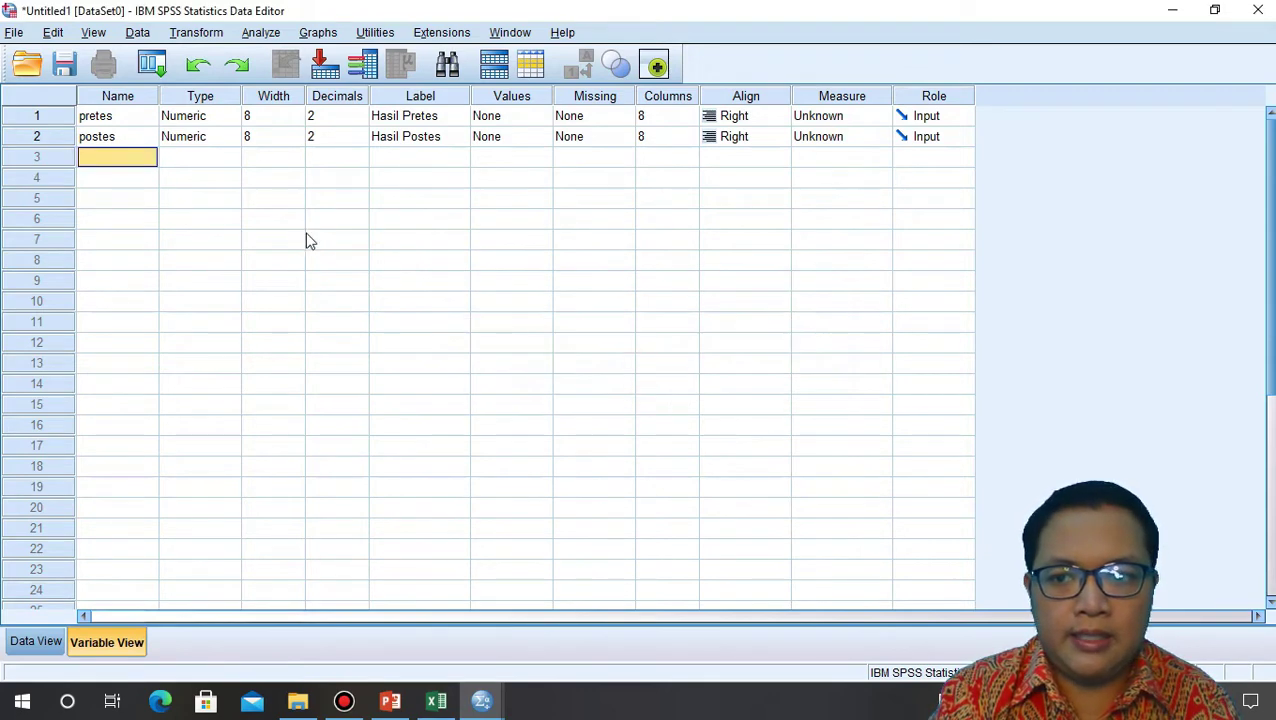
{"action": "left_click", "coordinate": [127, 140]}
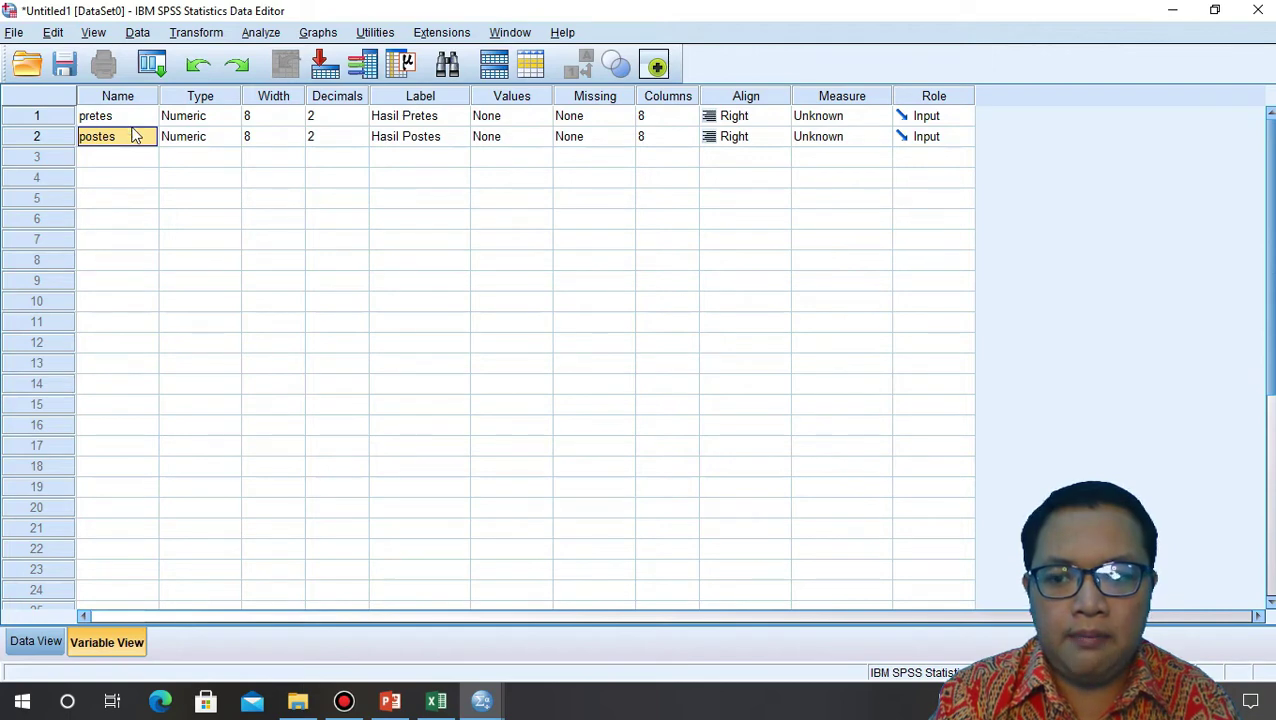
Return the dataset to its data grid and copy the score range B3:C32 from the Pretes-postes sheet in Excel
{"action": "left_click", "coordinate": [38, 643]}
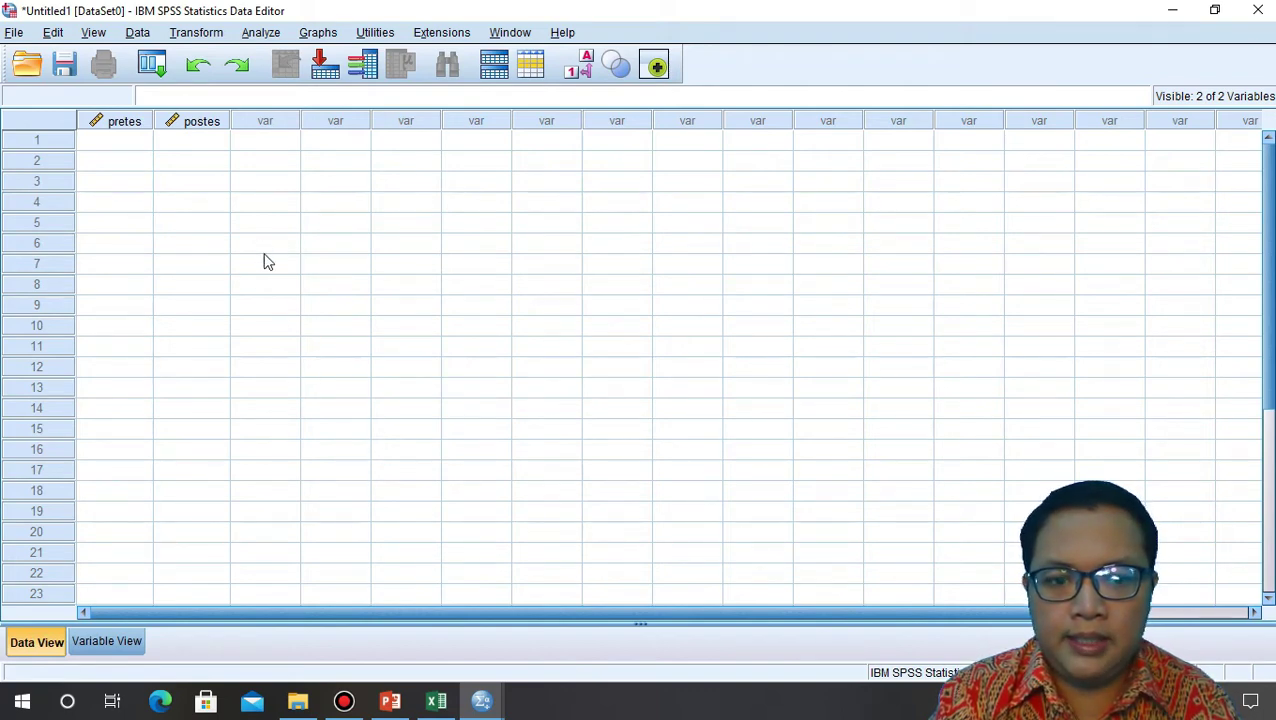
{"action": "left_click", "coordinate": [436, 701]}
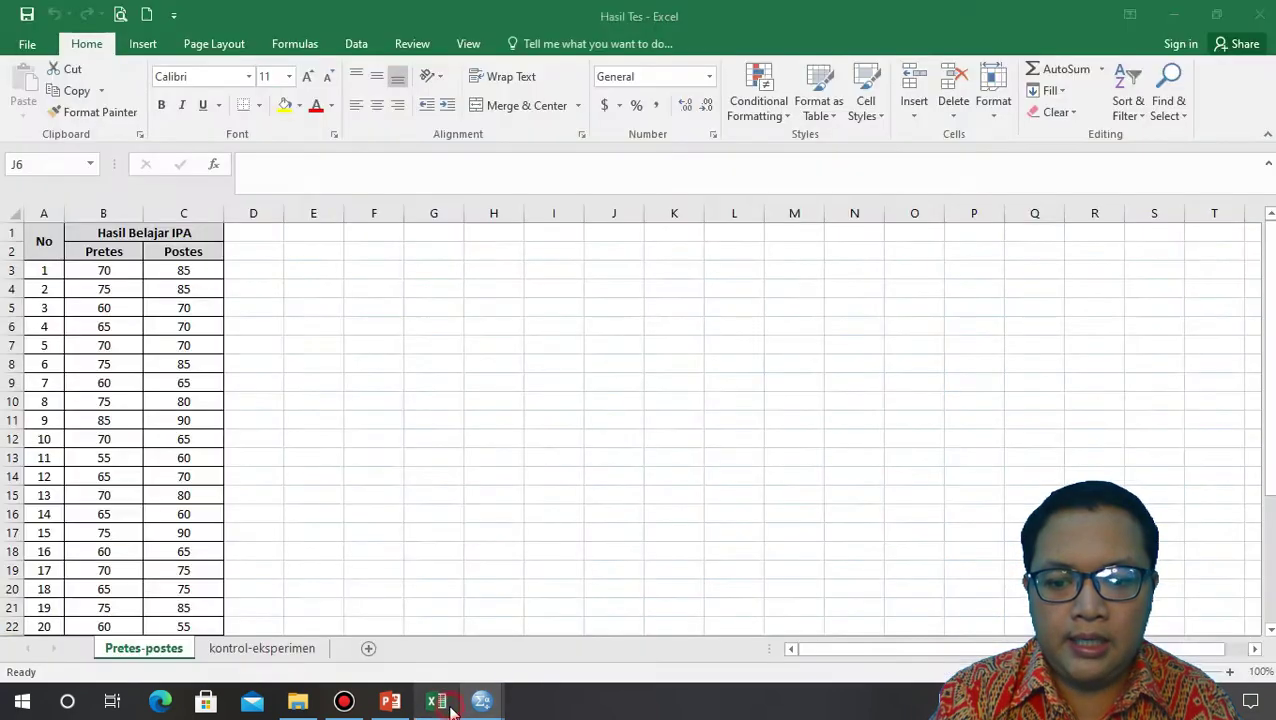
{"action": "left_click", "coordinate": [104, 281]}
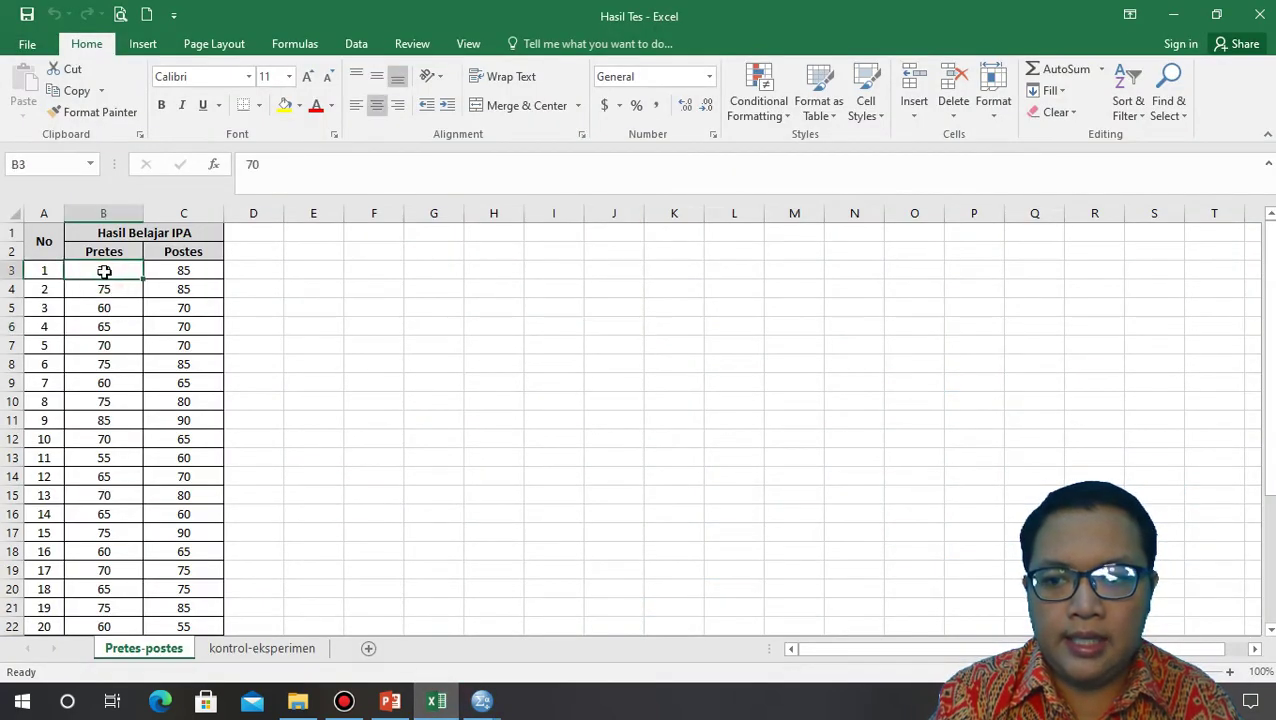
{"action": "left_click_drag", "start_coordinate": [105, 271], "coordinate": [174, 588]}
{"action": "right_click", "coordinate": [115, 376]}
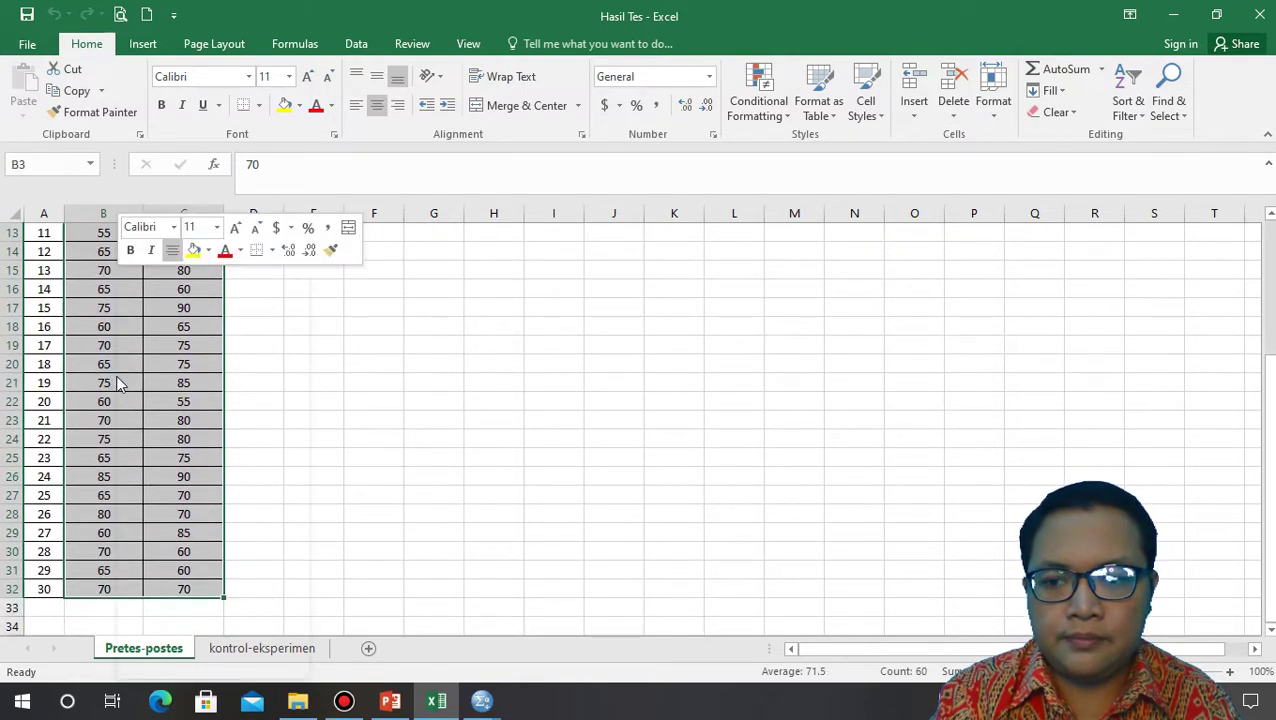
{"action": "left_click", "coordinate": [157, 320]}
{"action": "scroll", "coordinate": [160, 330], "scroll_direction": "up", "scroll_amount": 4}
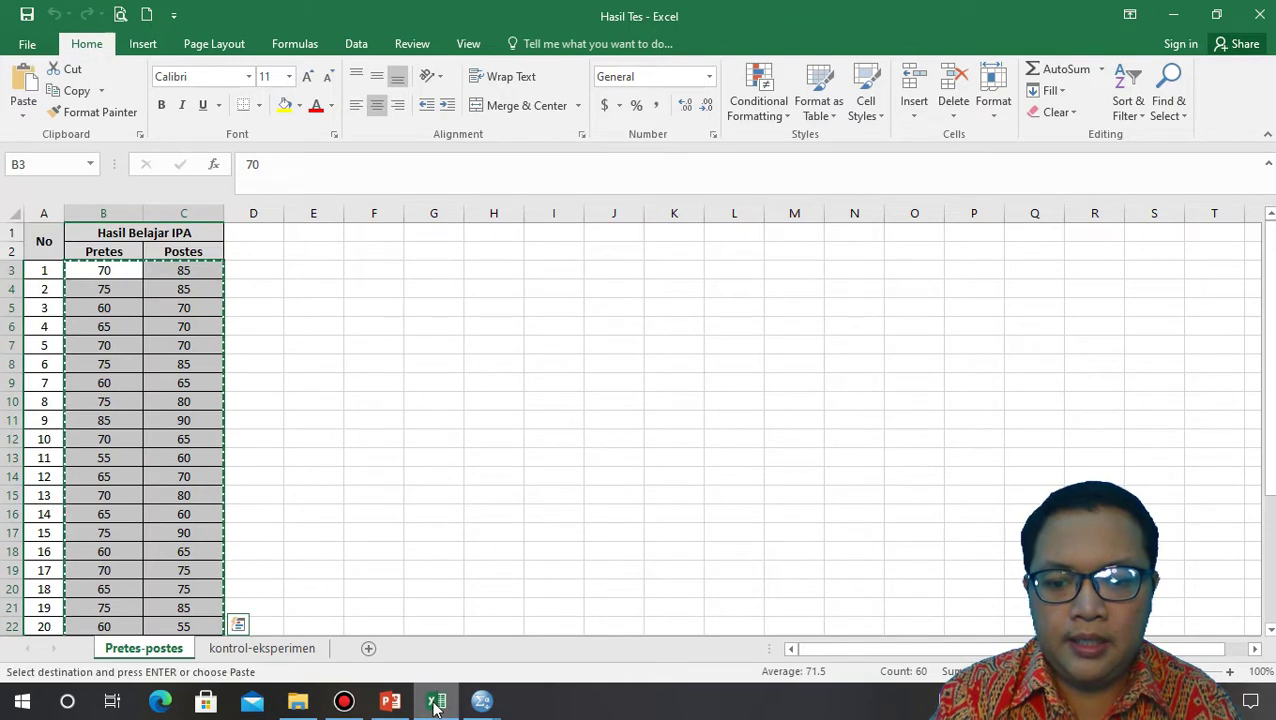
Switch to the SPSS data editor and paste the copied scores into the pretes and postes columns from row 1
{"action": "mouse_move", "coordinate": [480, 705]}
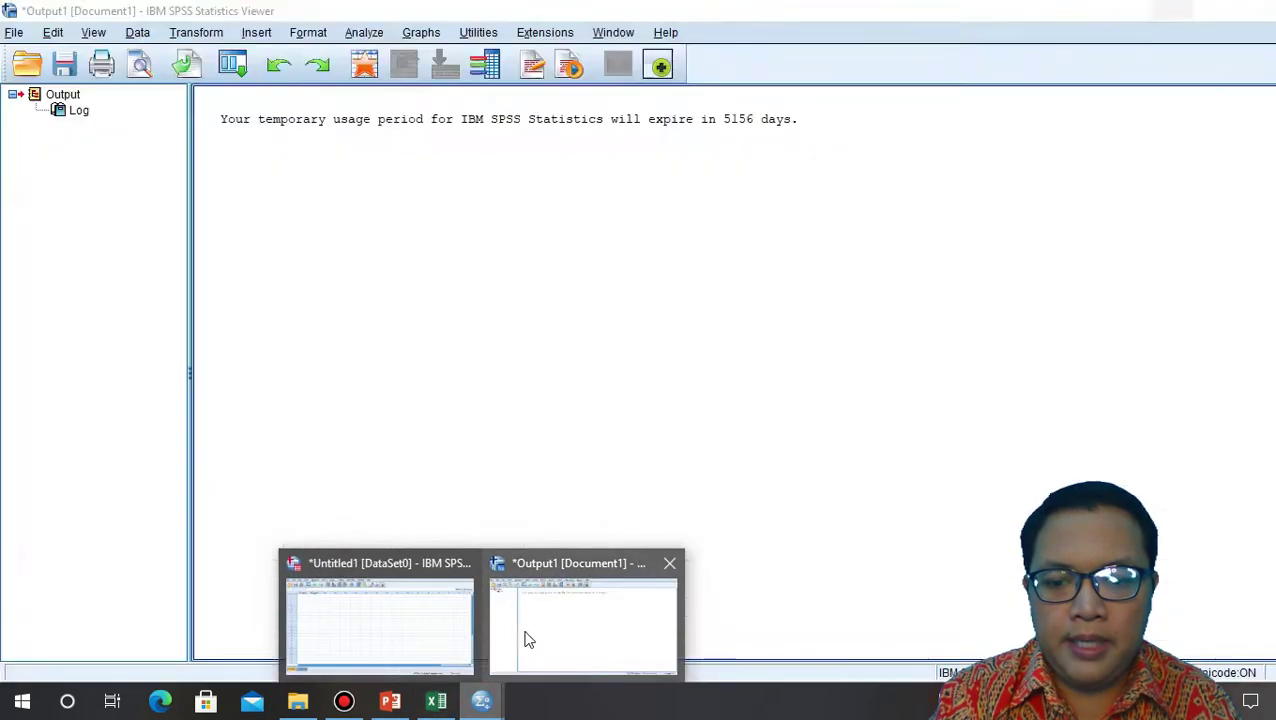
{"action": "left_click", "coordinate": [432, 610]}
{"action": "left_click", "coordinate": [130, 145]}
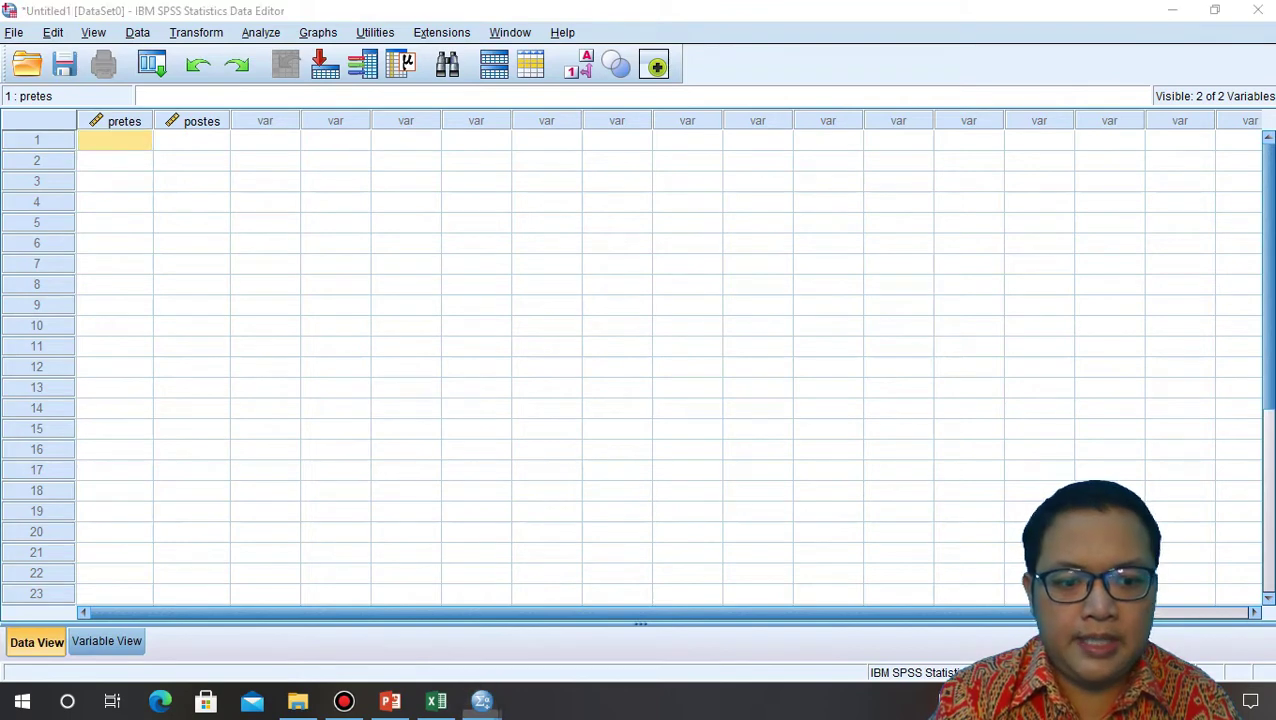
{"action": "right_click", "coordinate": [130, 141]}
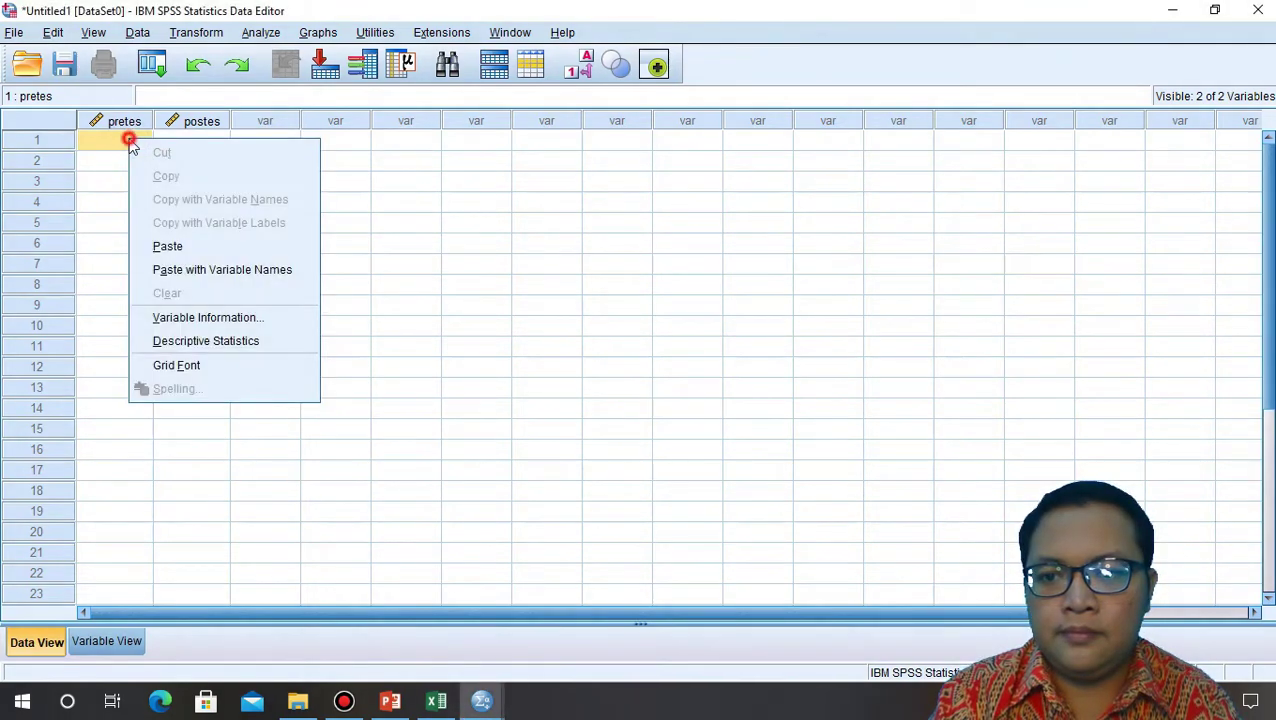
{"action": "left_click", "coordinate": [167, 246]}
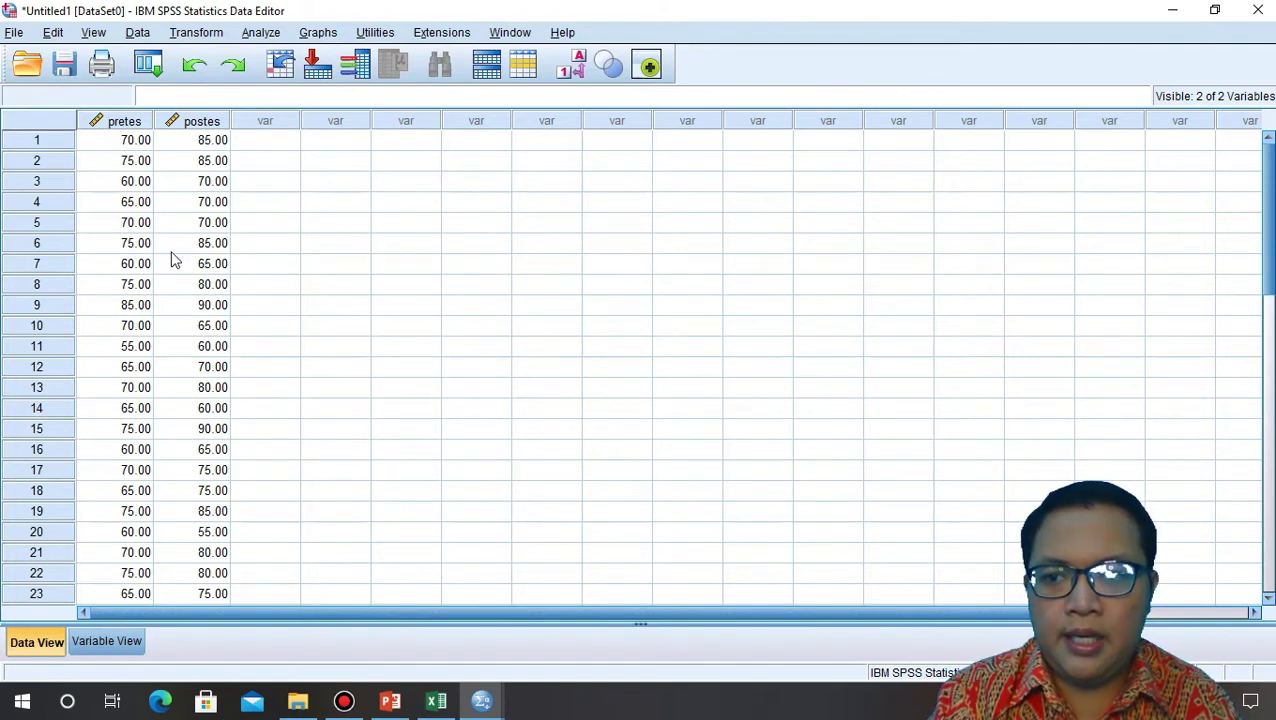
{"action": "scroll", "coordinate": [171, 260], "scroll_direction": "down", "scroll_amount": 3}
{"action": "scroll", "coordinate": [171, 260], "scroll_direction": "up", "scroll_amount": 3}
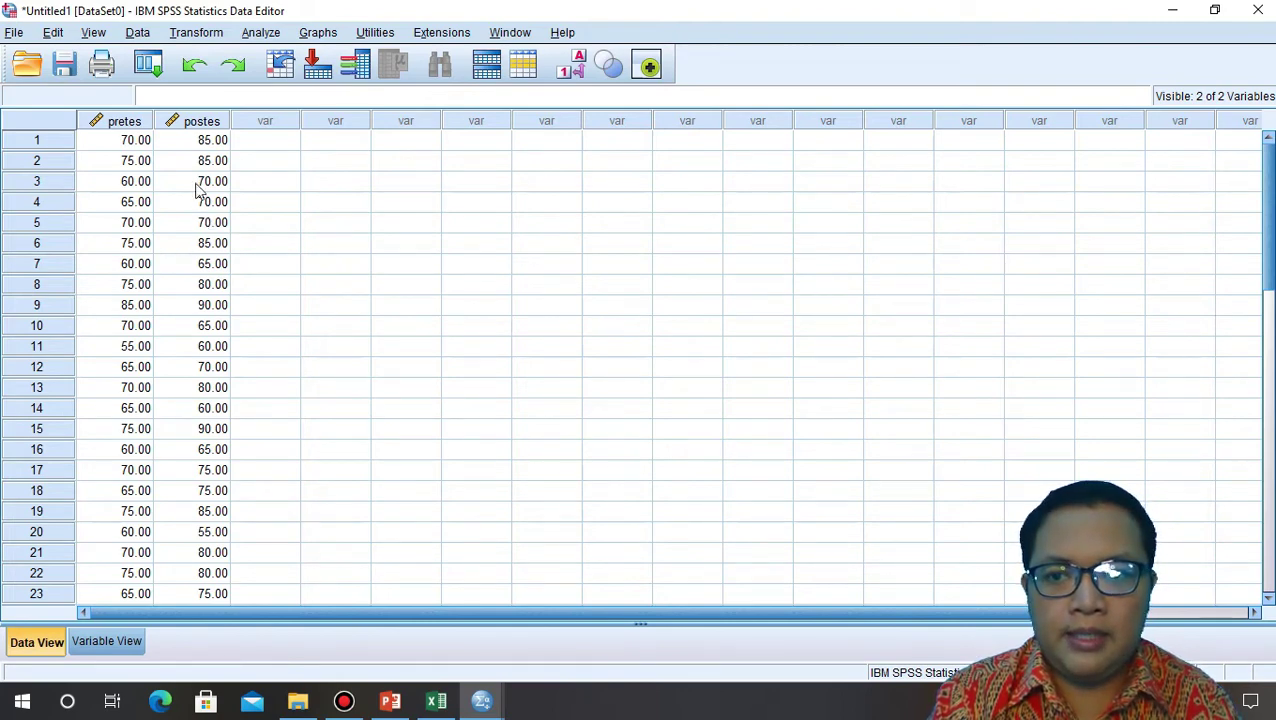
Start an Explore analysis with Hasil Pretes and Hasil Postes as the dependent variables
{"action": "left_click", "coordinate": [262, 33]}
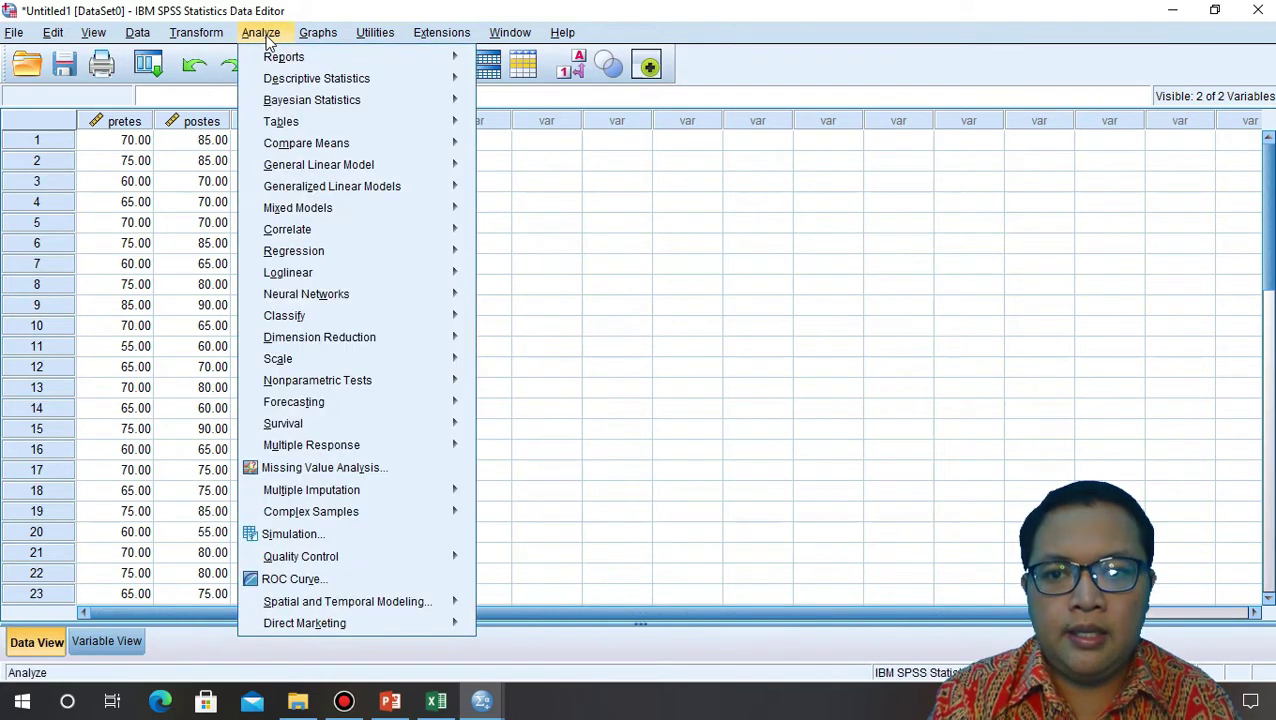
{"action": "mouse_move", "coordinate": [323, 88]}
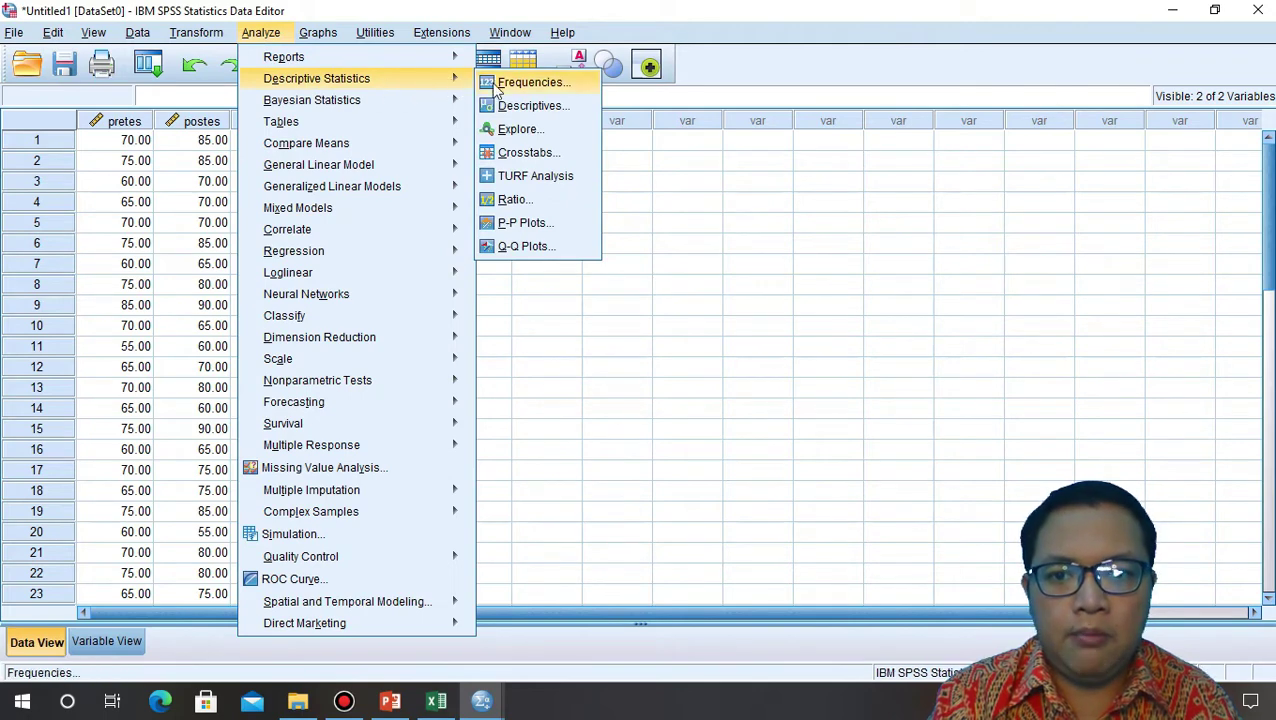
{"action": "left_click", "coordinate": [518, 130]}
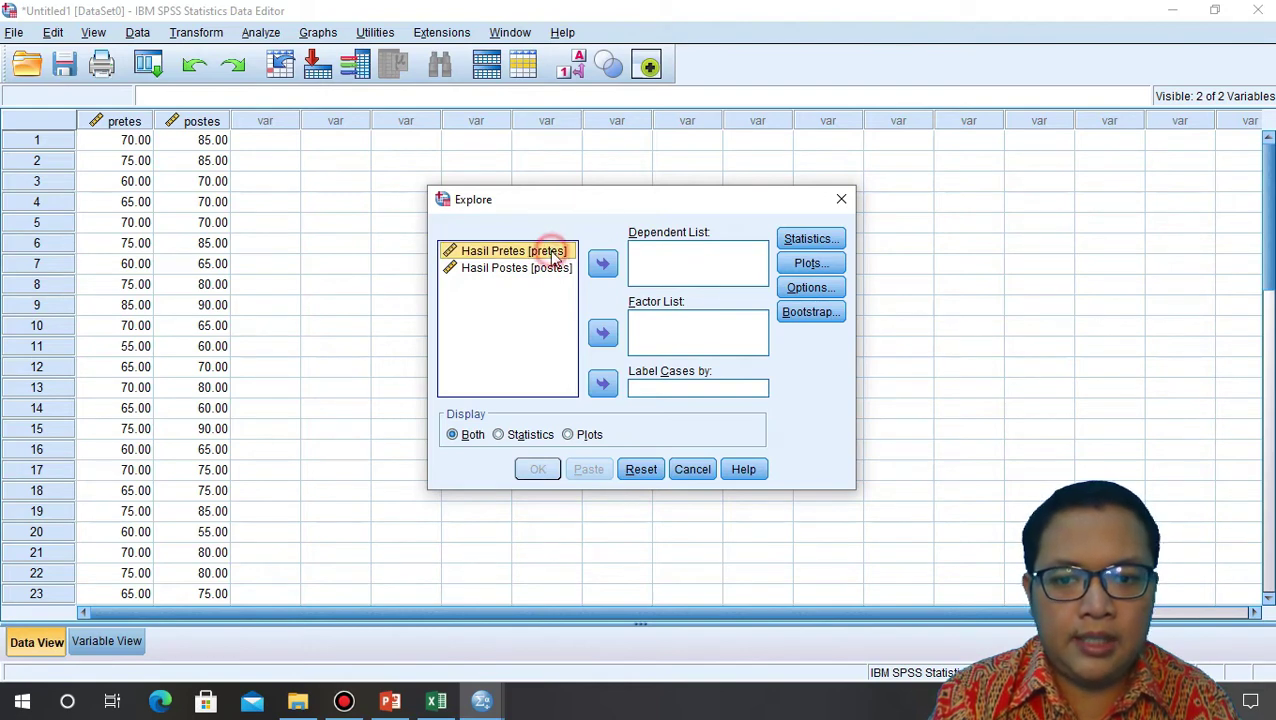
{"action": "left_click", "coordinate": [603, 263]}
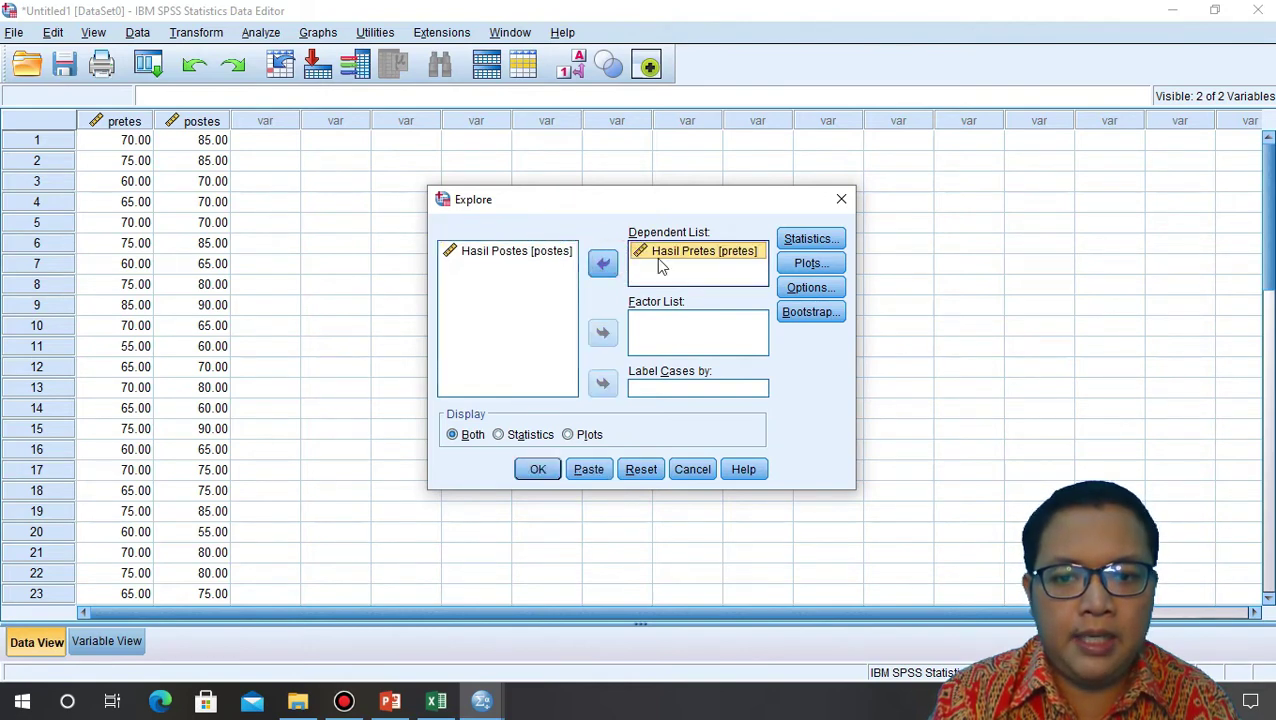
{"action": "left_click", "coordinate": [540, 255]}
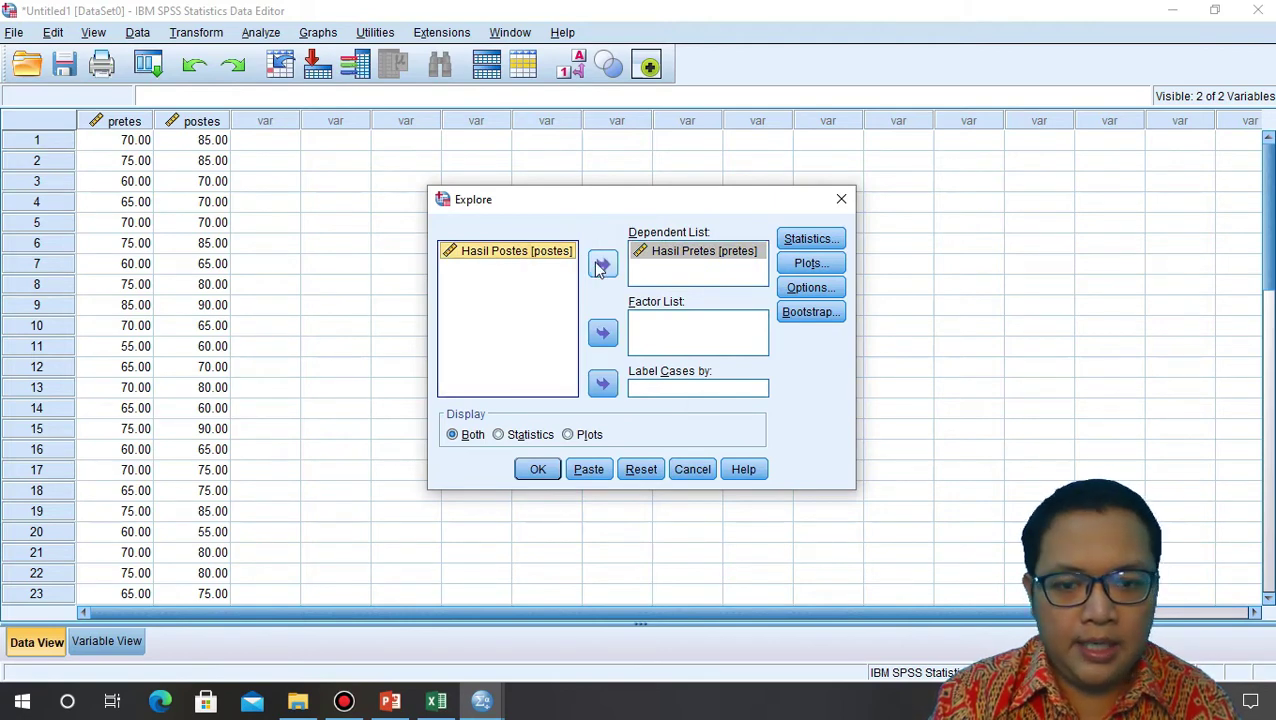
{"action": "left_click", "coordinate": [601, 265]}
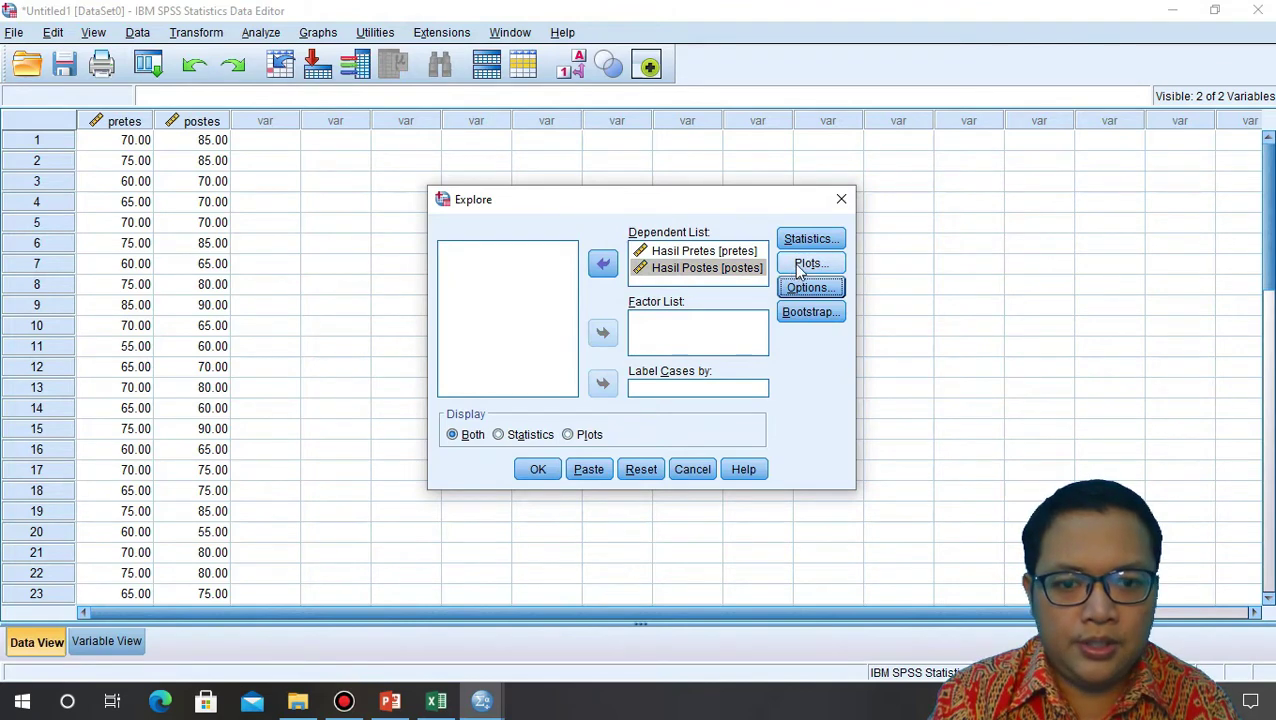
Enable normality plots with tests and histograms for the Explore analysis and run it
{"action": "left_click", "coordinate": [800, 265]}
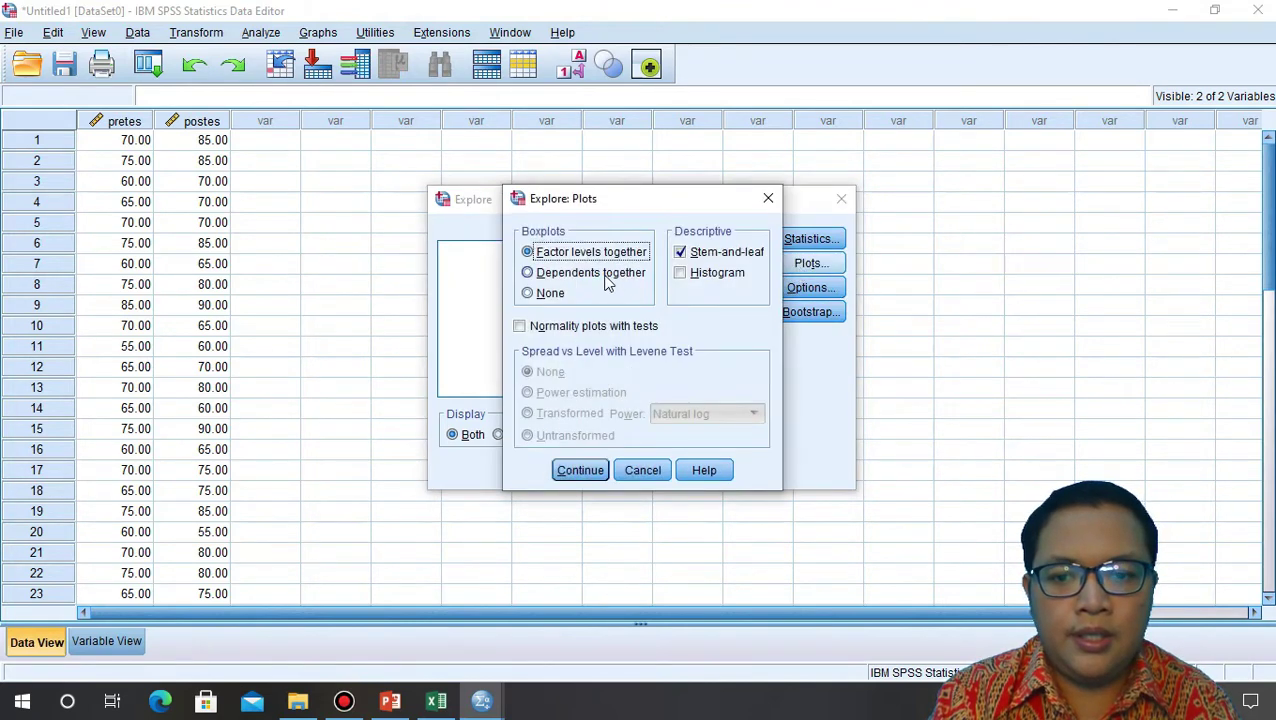
{"action": "left_click", "coordinate": [520, 328]}
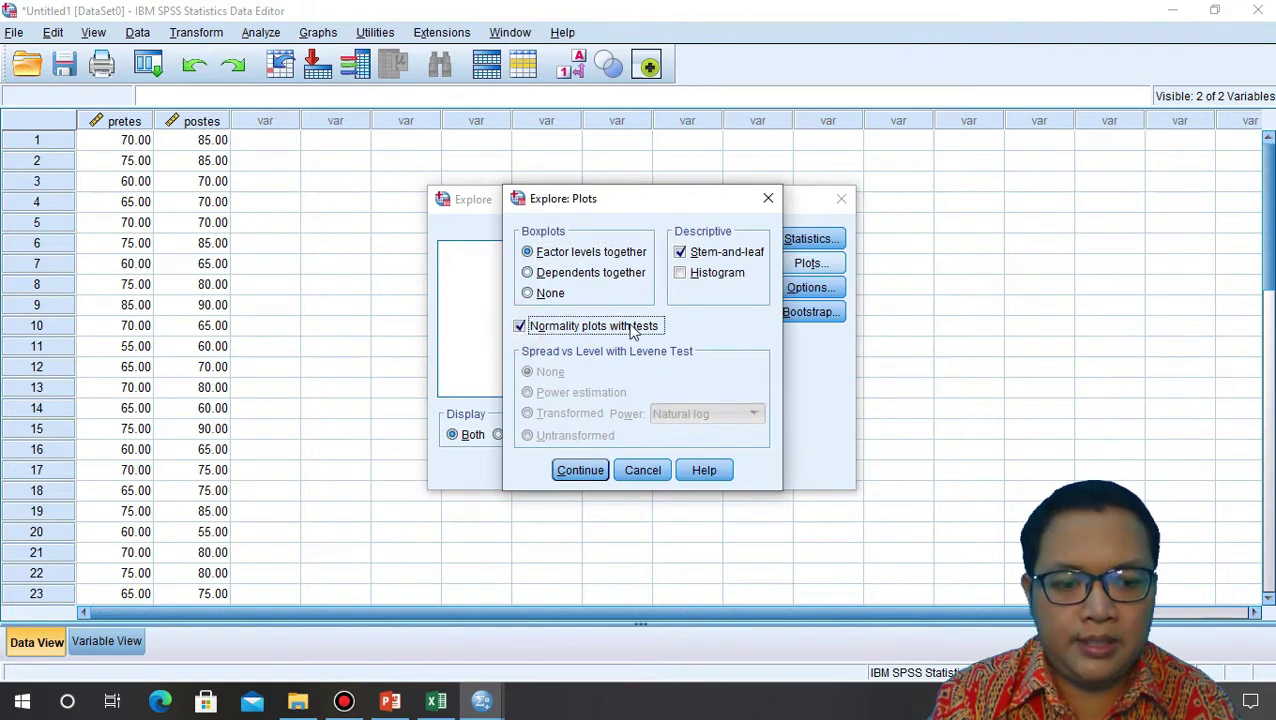
{"action": "left_click", "coordinate": [680, 276]}
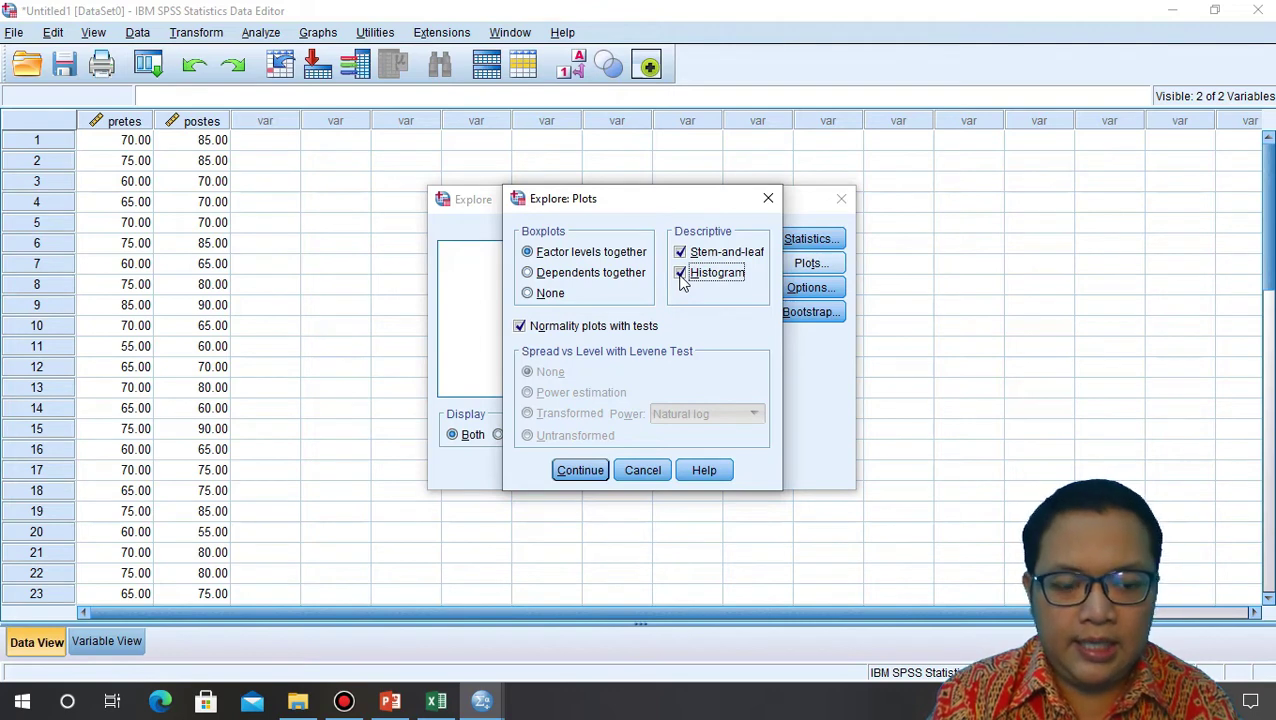
{"action": "left_click", "coordinate": [577, 472]}
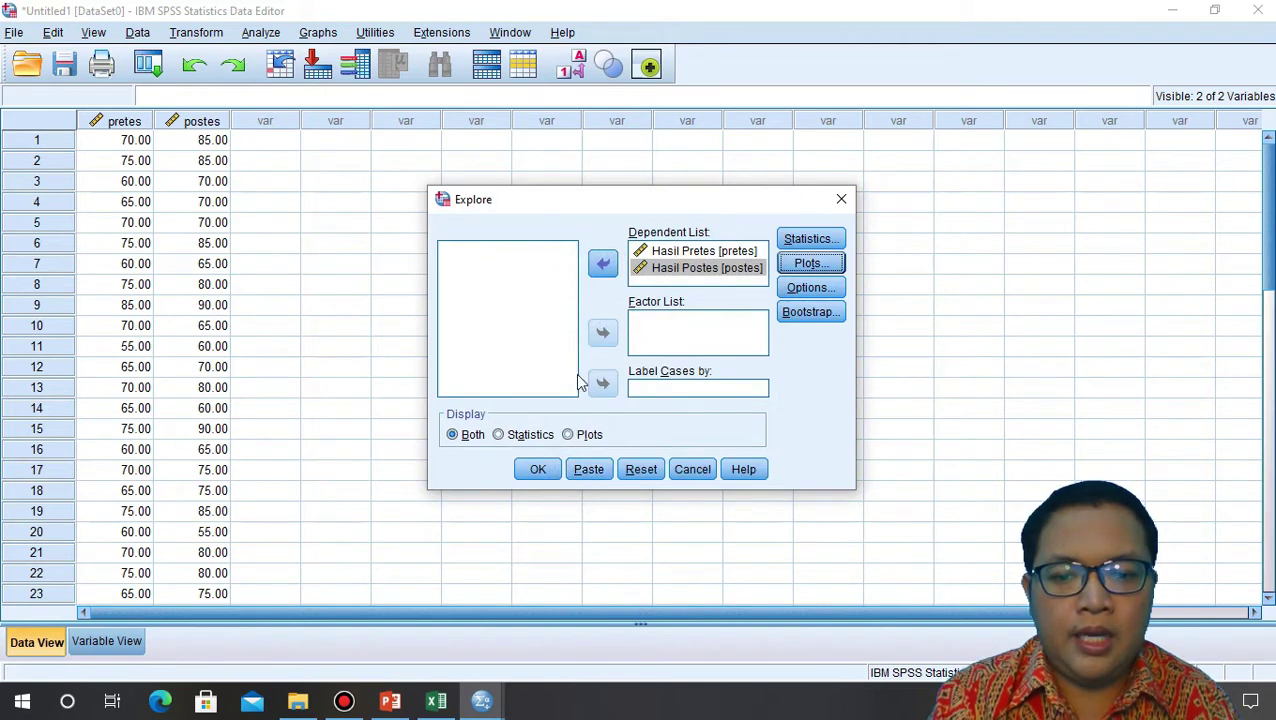
{"action": "left_click", "coordinate": [540, 470]}
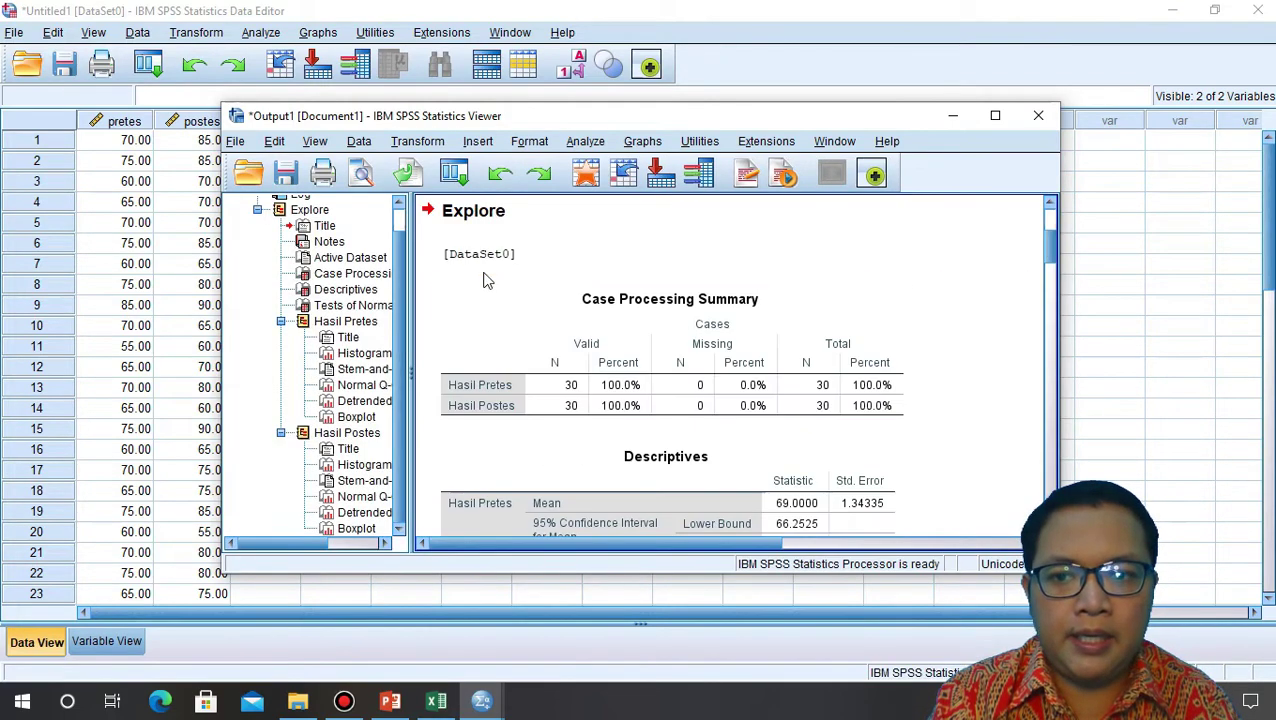
Maximize the output viewer and examine the Case Processing Summary, Descriptives and Tests of Normality tables
{"action": "left_click", "coordinate": [993, 118]}
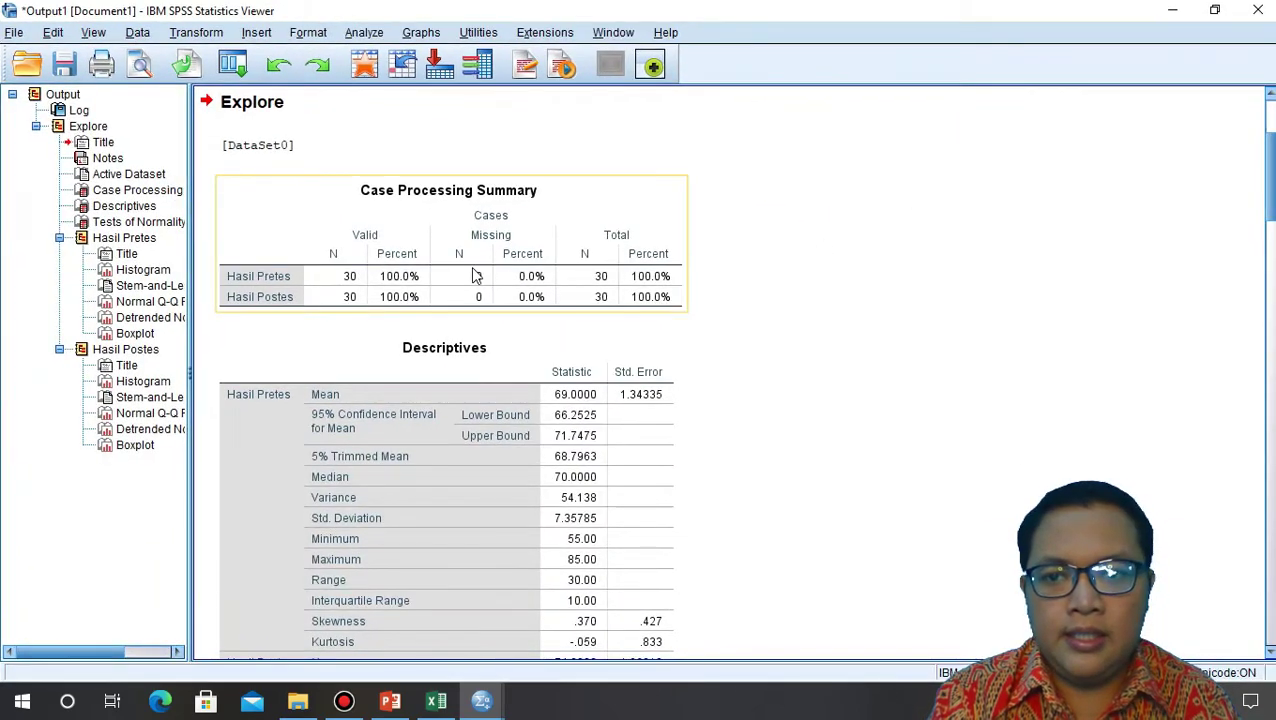
{"action": "scroll", "coordinate": [700, 286], "scroll_direction": "down", "scroll_amount": 2}
{"action": "scroll", "coordinate": [700, 288], "scroll_direction": "down", "scroll_amount": 10}
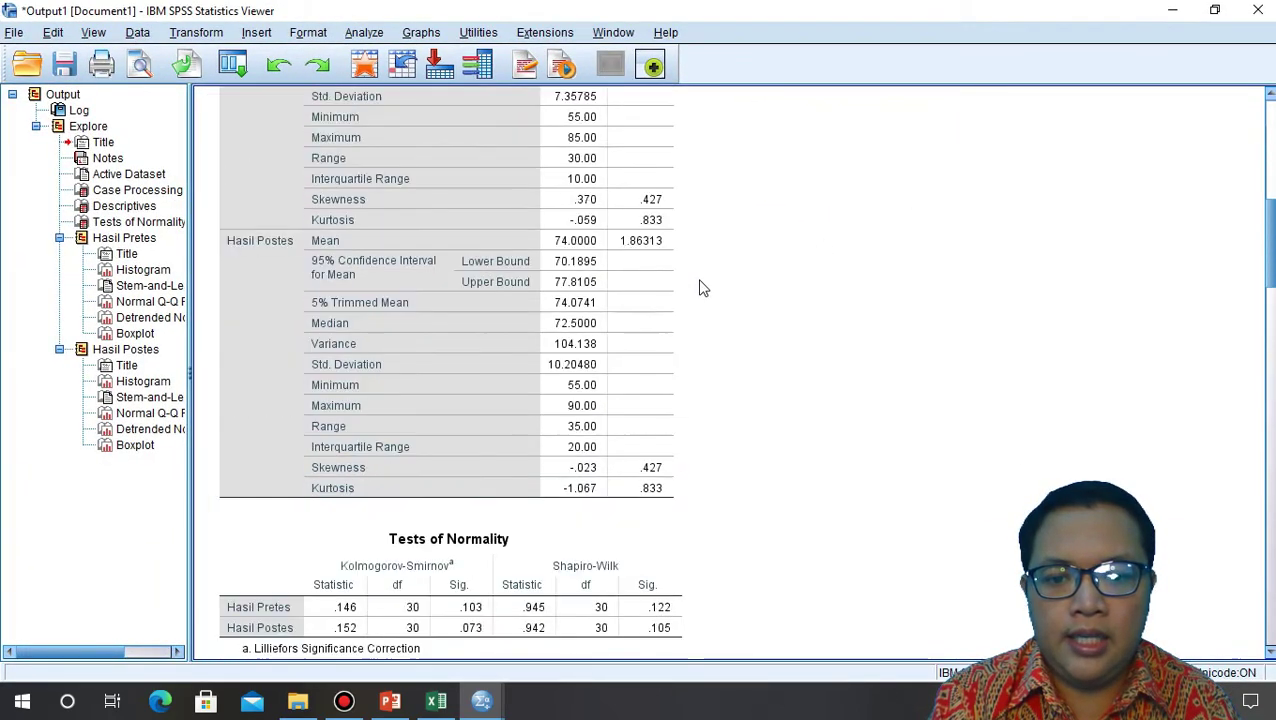
{"action": "scroll", "coordinate": [700, 288], "scroll_direction": "up", "scroll_amount": 12}
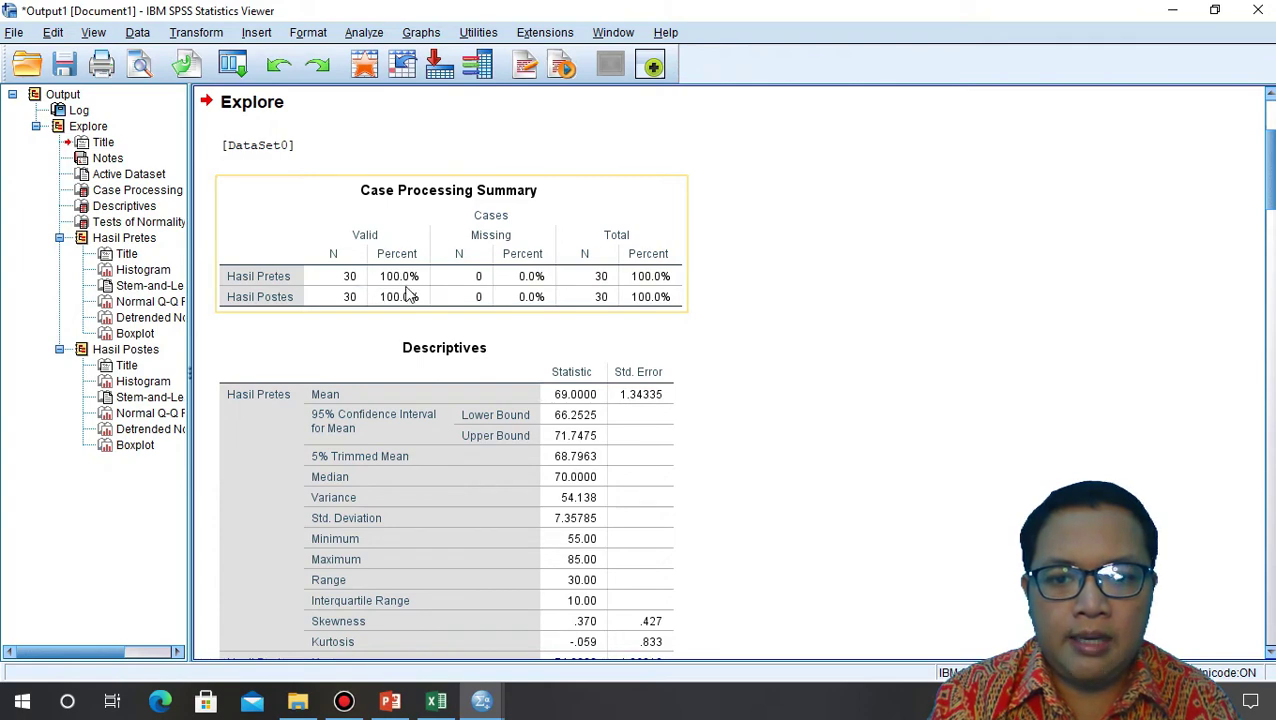
{"action": "scroll", "coordinate": [440, 305], "scroll_direction": "down", "scroll_amount": 4}
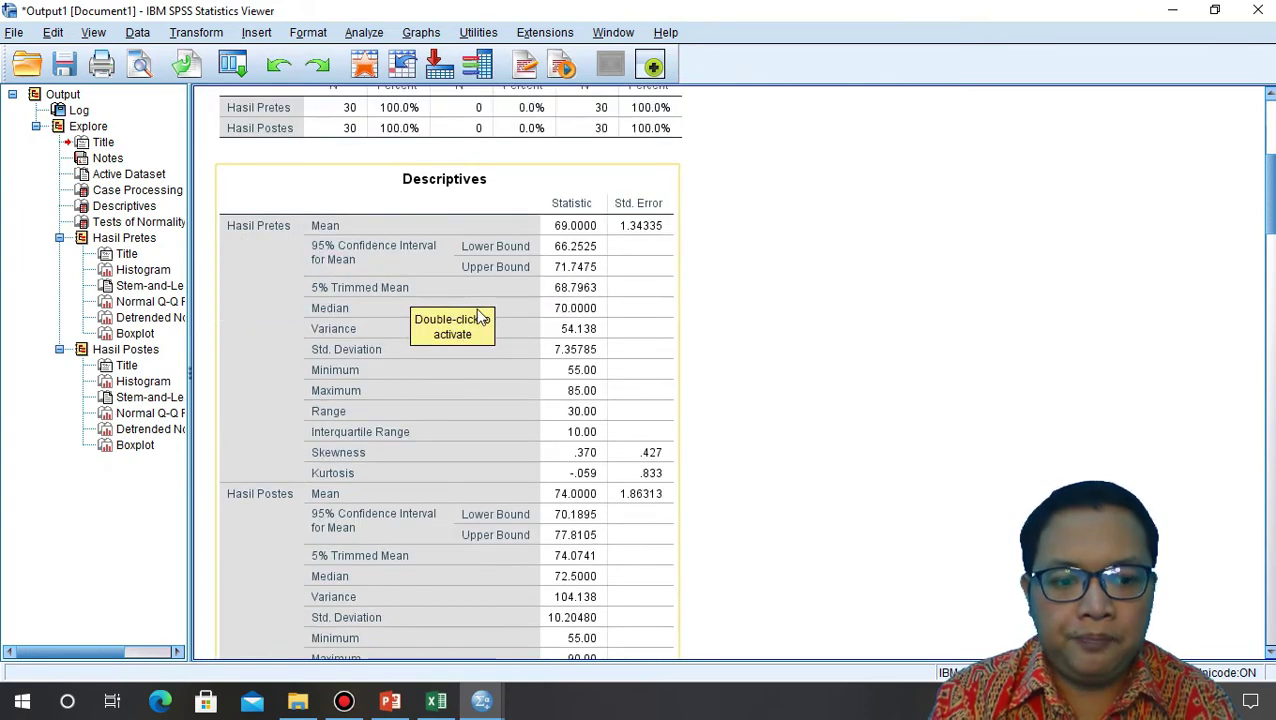
{"action": "scroll", "coordinate": [480, 317], "scroll_direction": "down", "scroll_amount": 2}
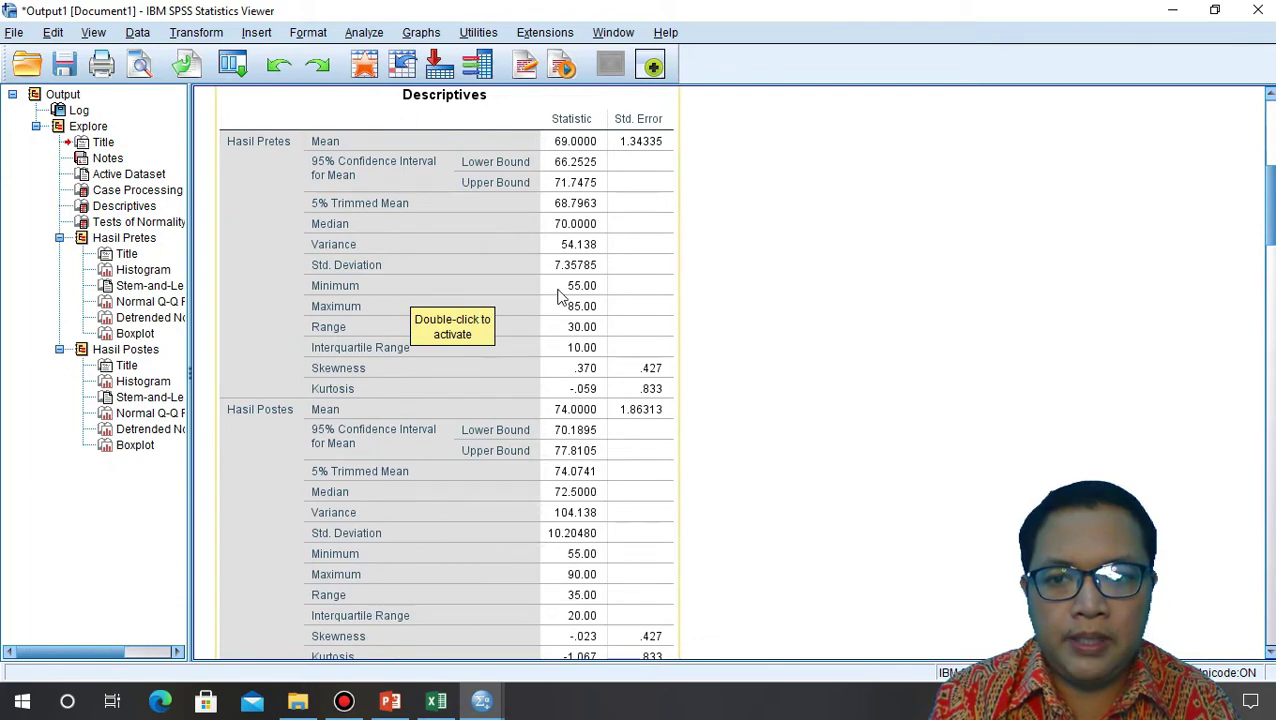
{"action": "scroll", "coordinate": [558, 293], "scroll_direction": "down", "scroll_amount": 2}
{"action": "scroll", "coordinate": [558, 293], "scroll_direction": "up", "scroll_amount": 2}
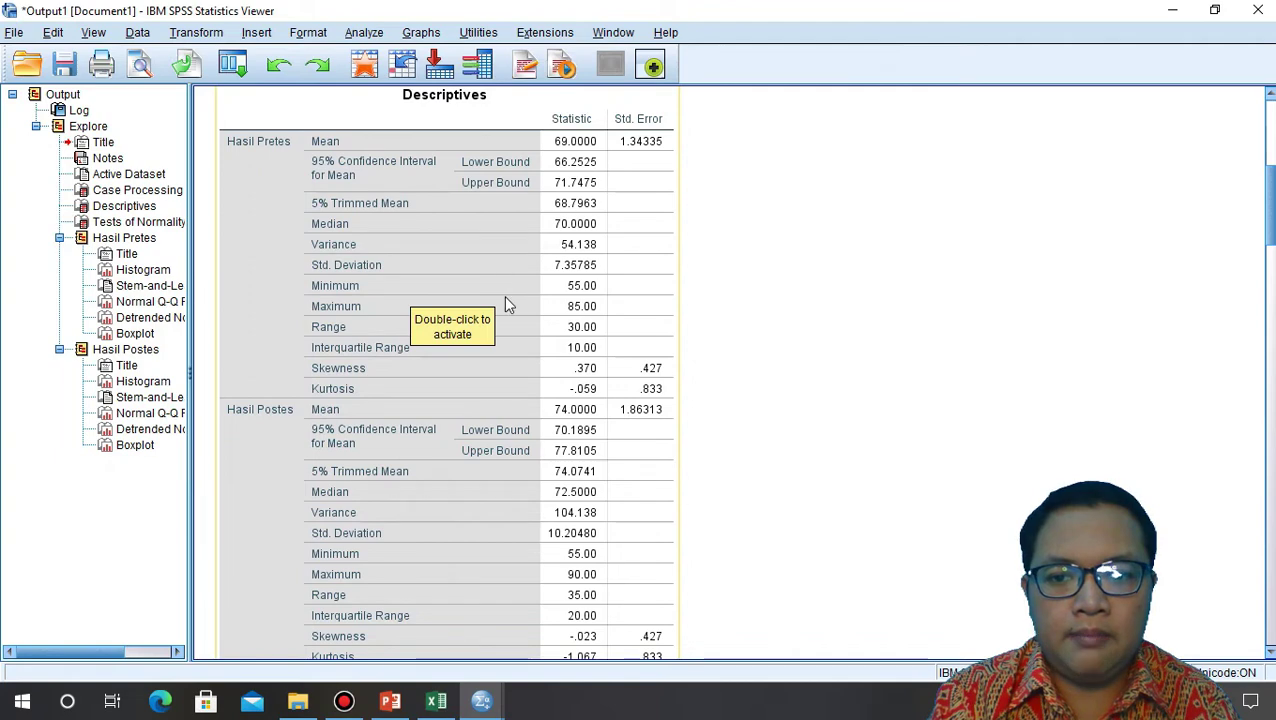
{"action": "scroll", "coordinate": [507, 308], "scroll_direction": "down", "scroll_amount": 4}
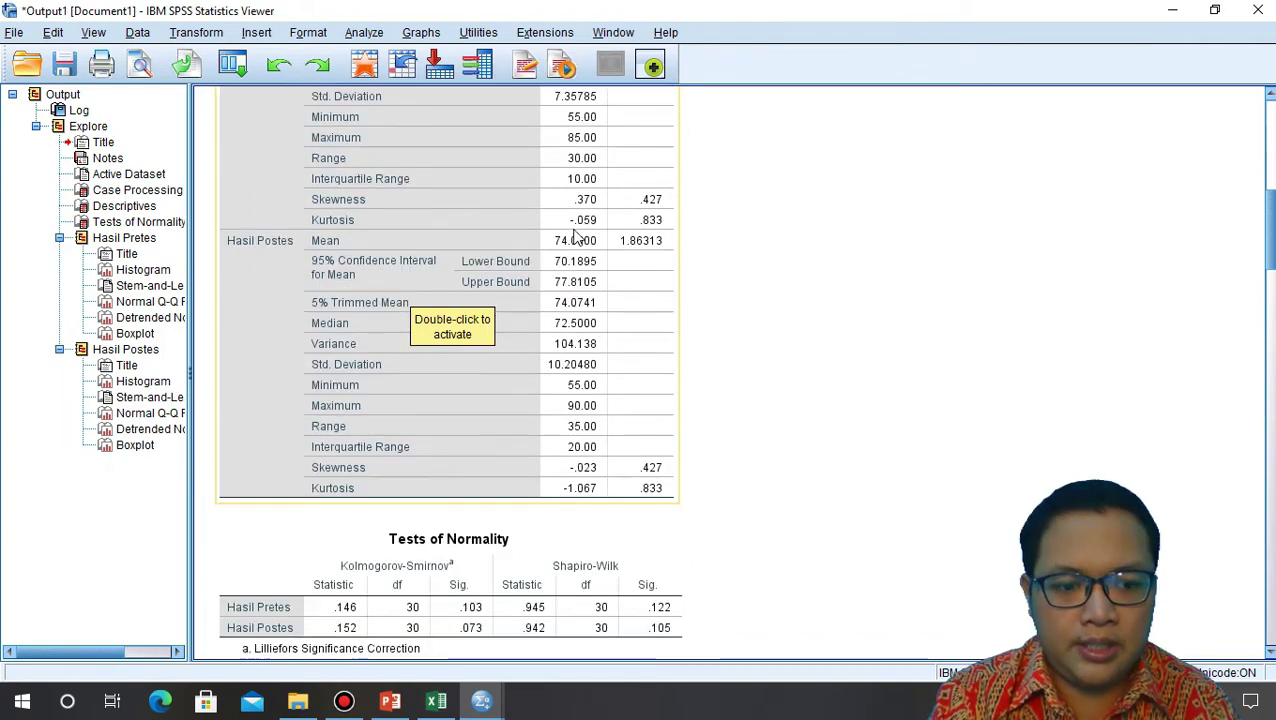
{"action": "scroll", "coordinate": [566, 245], "scroll_direction": "down", "scroll_amount": 6}
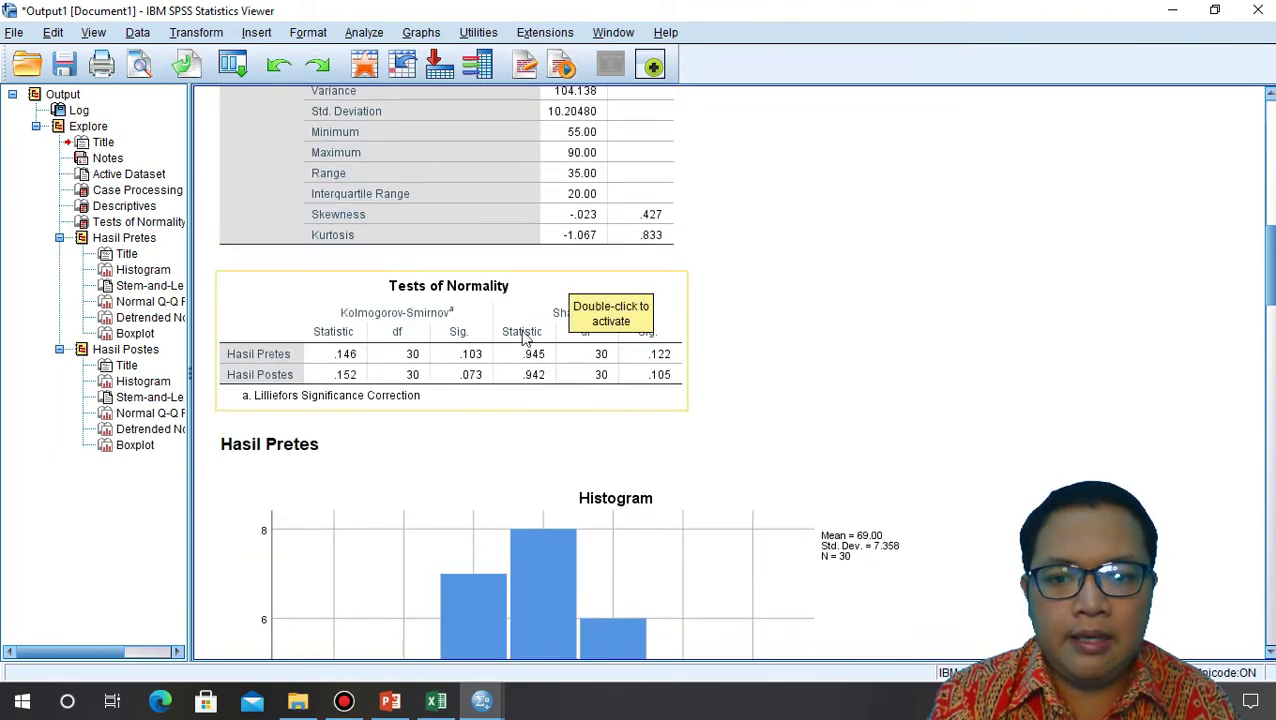
{"action": "left_click", "coordinate": [586, 291]}
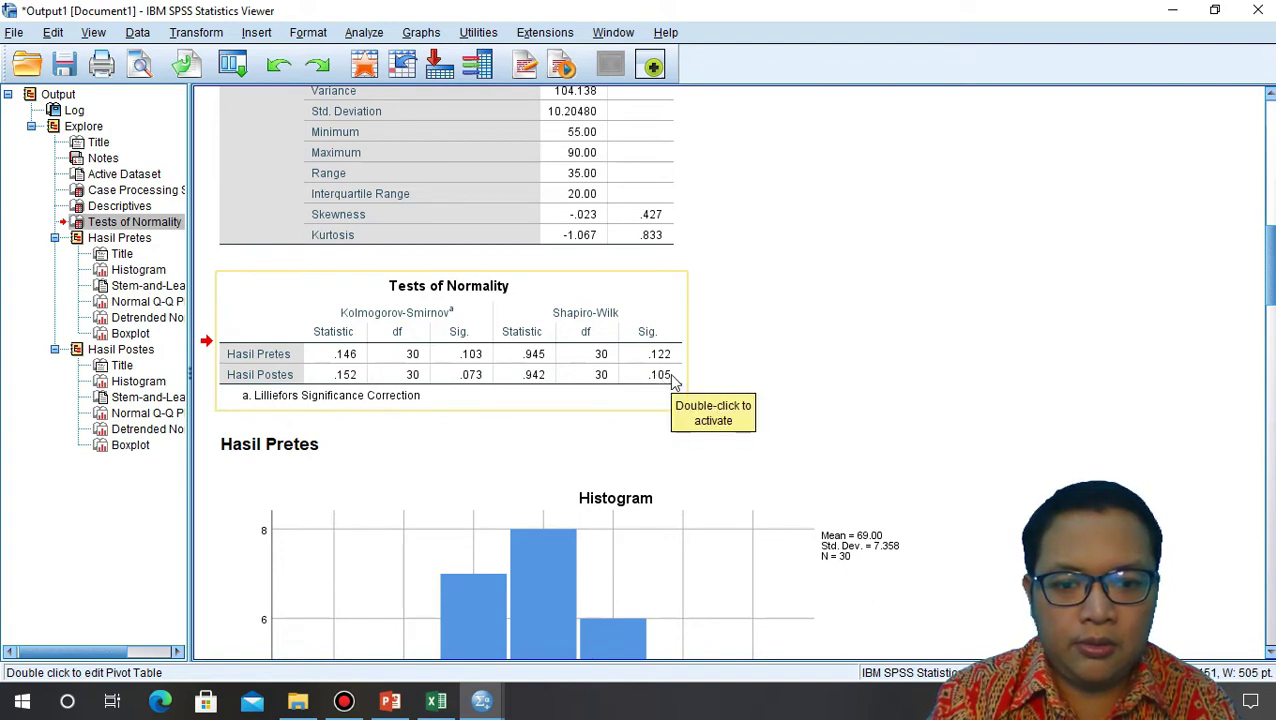
Switch to the PowerPoint presentation and review the slides on normality test methods and their decision criteria
{"action": "left_click", "coordinate": [403, 706]}
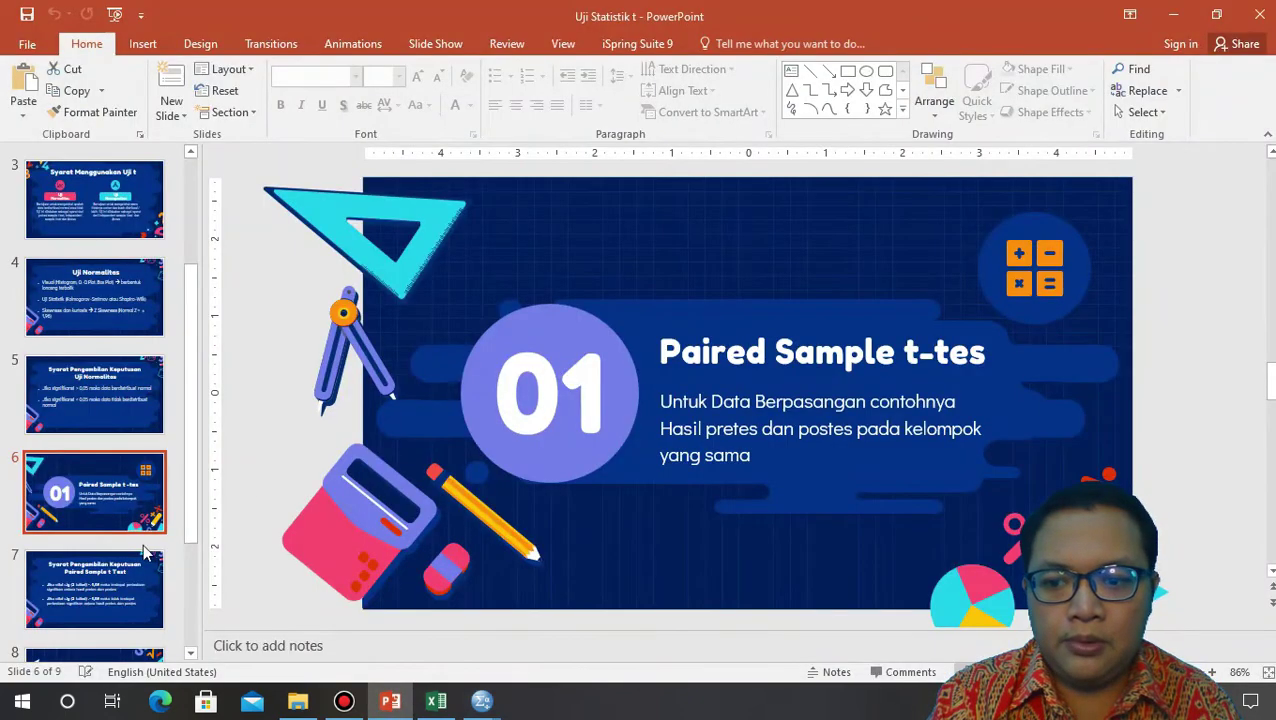
{"action": "left_click", "coordinate": [104, 306]}
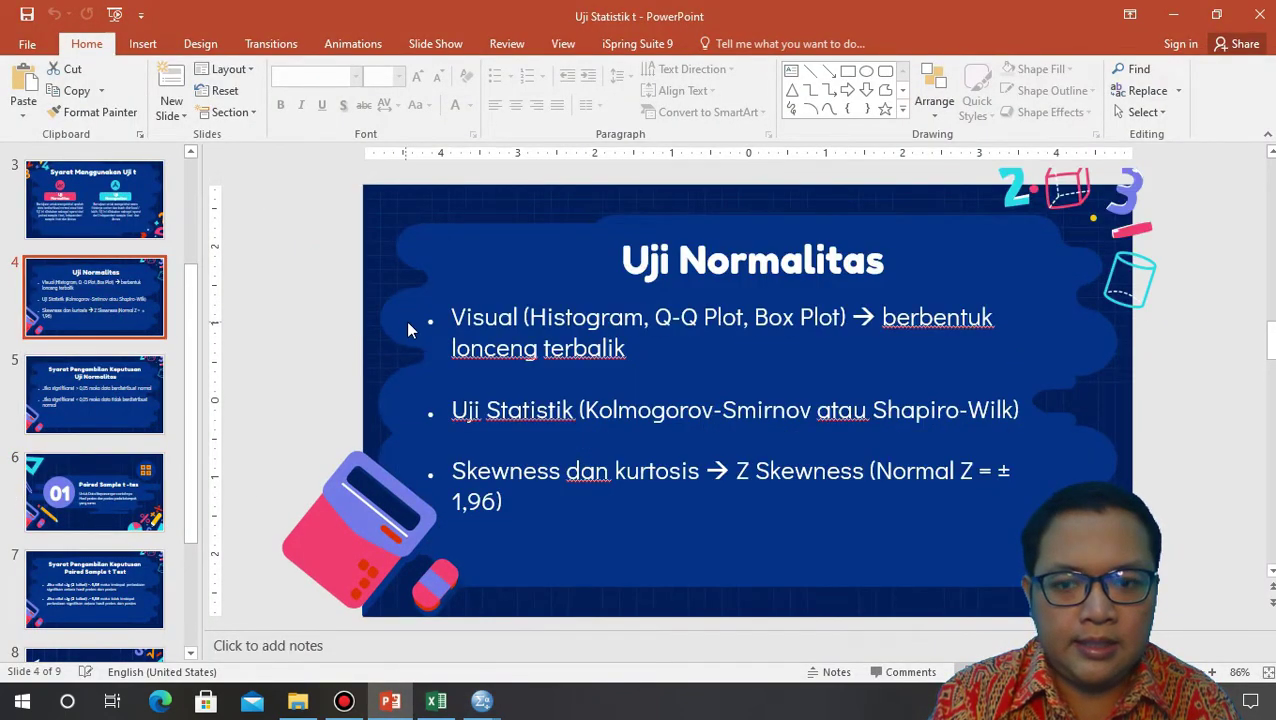
{"action": "left_click", "coordinate": [108, 372]}
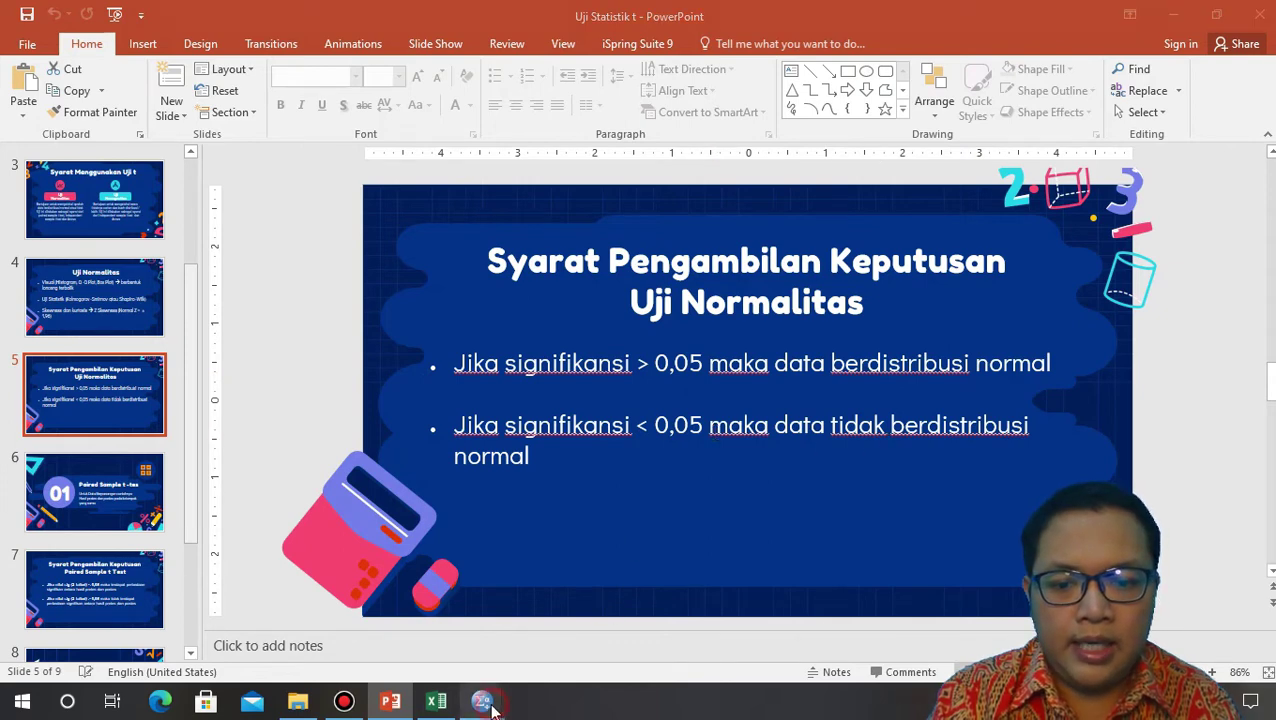
Return to the SPSS output and examine the normality significance values, histograms, stem-and-leaf plot and boxplot for the two score sets
{"action": "mouse_move", "coordinate": [484, 700]}
{"action": "left_click", "coordinate": [557, 650]}
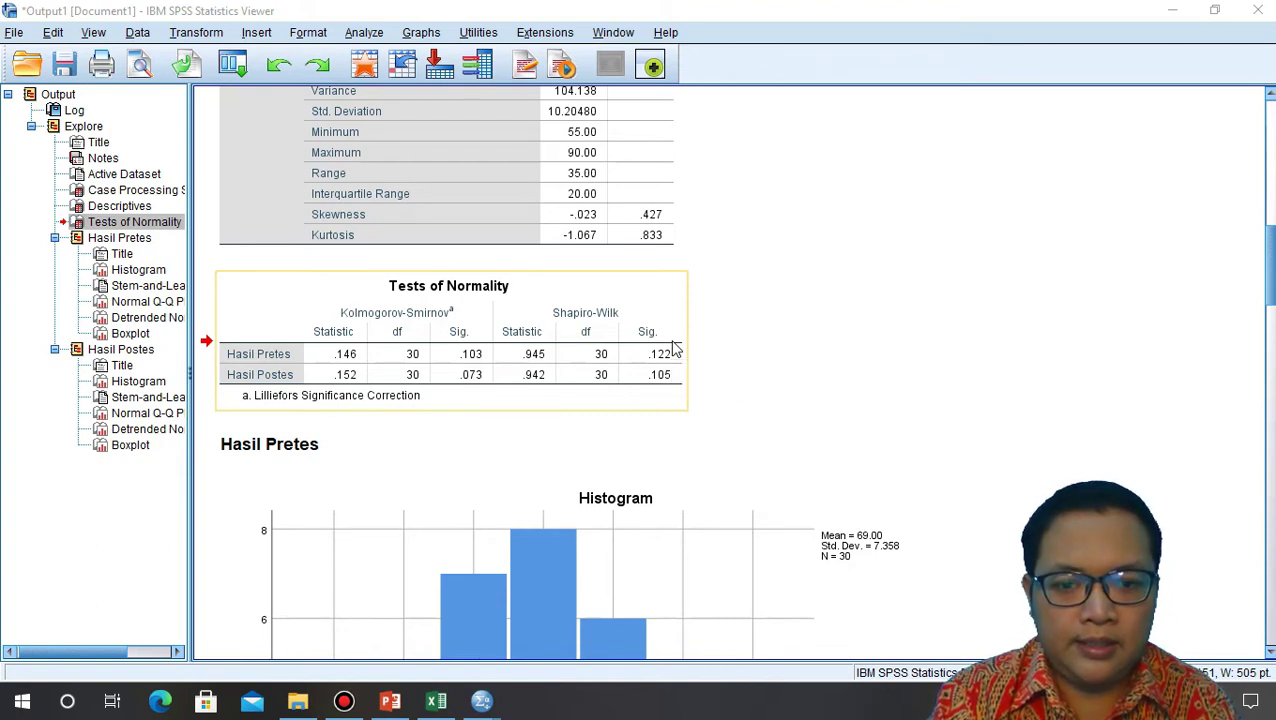
{"action": "scroll", "coordinate": [674, 347], "scroll_direction": "down", "scroll_amount": 5}
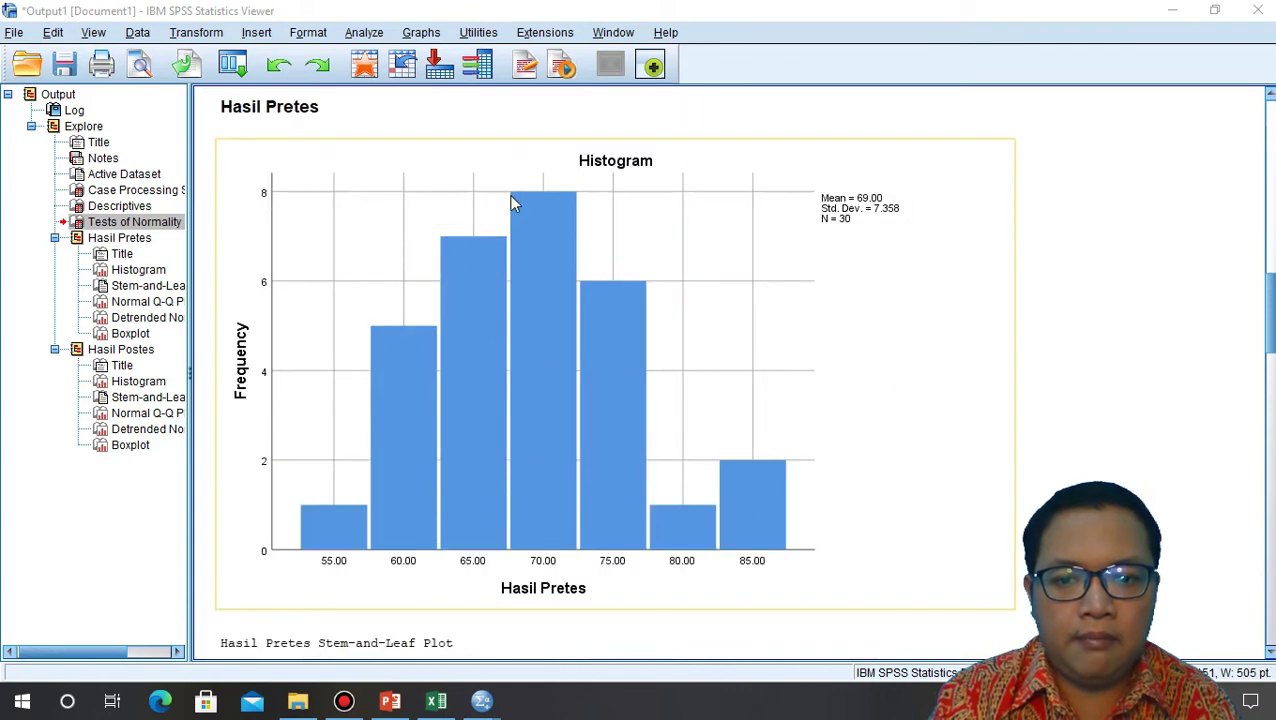
{"action": "scroll", "coordinate": [744, 440], "scroll_direction": "down", "scroll_amount": 15}
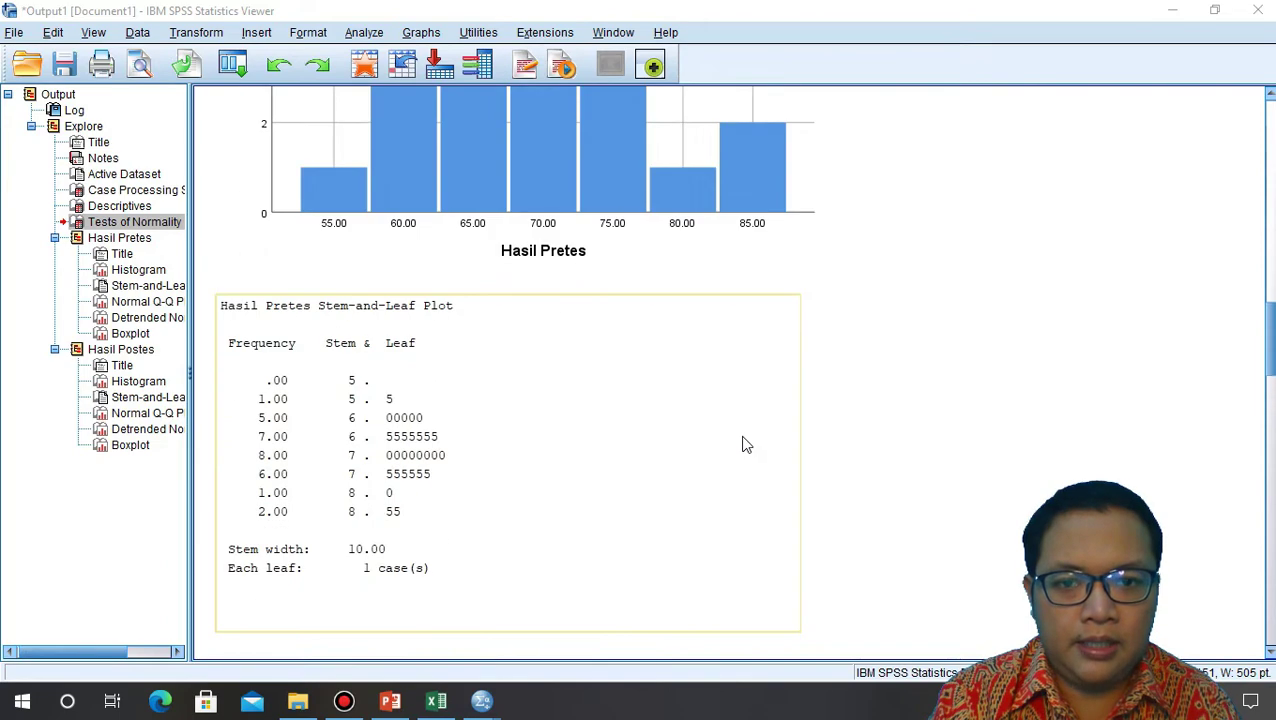
{"action": "scroll", "coordinate": [744, 440], "scroll_direction": "down", "scroll_amount": 20}
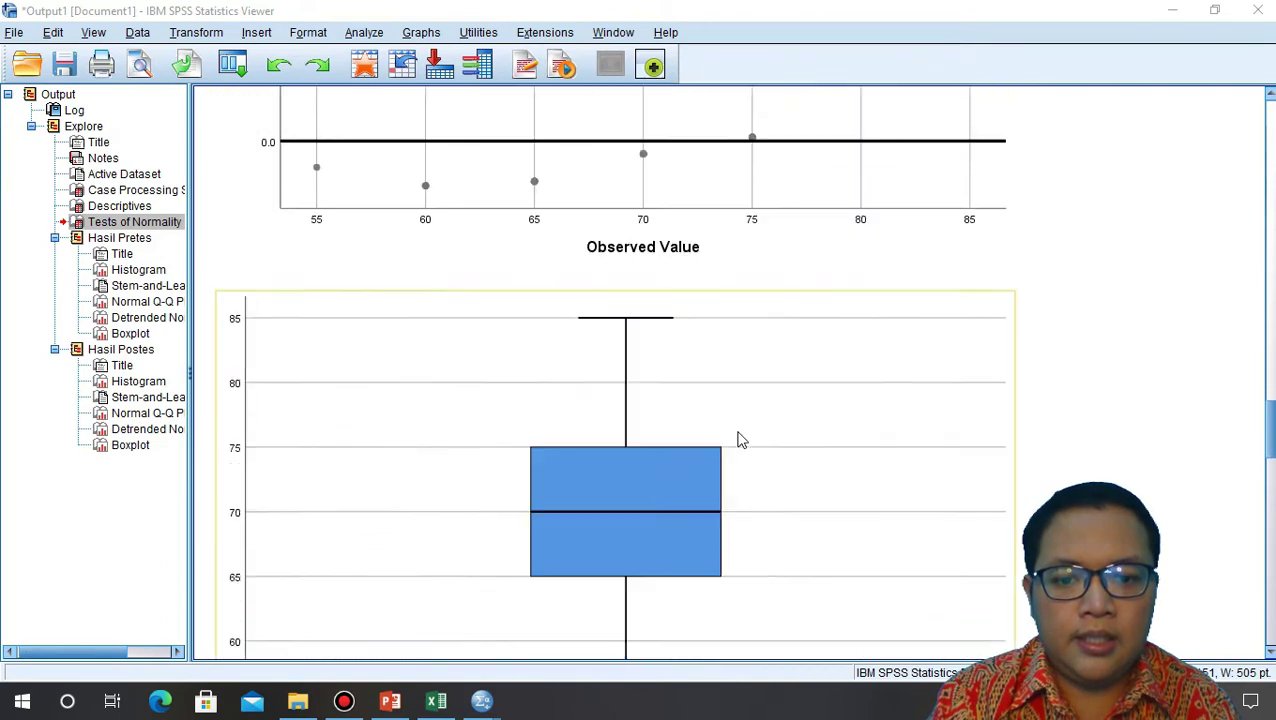
{"action": "scroll", "coordinate": [739, 440], "scroll_direction": "up", "scroll_amount": 2}
{"action": "scroll", "coordinate": [730, 438], "scroll_direction": "down", "scroll_amount": 1}
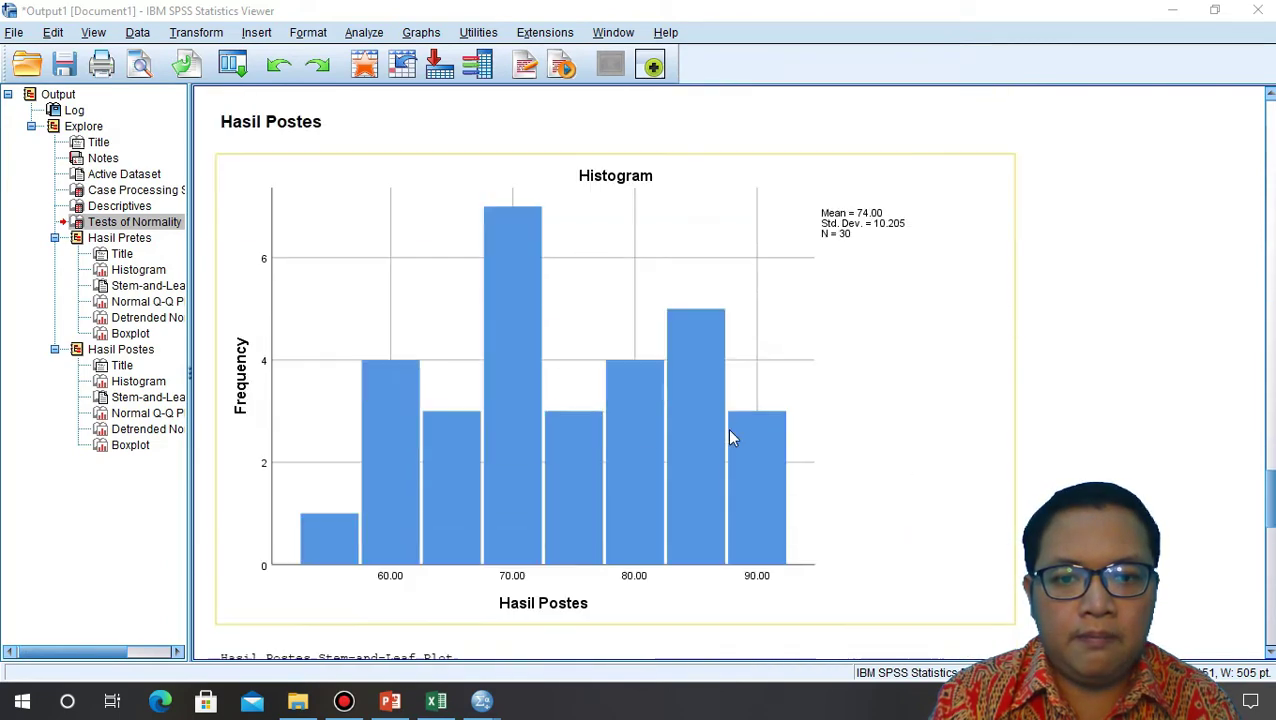
{"action": "scroll", "coordinate": [730, 438], "scroll_direction": "up", "scroll_amount": 1}
{"action": "scroll", "coordinate": [730, 438], "scroll_direction": "down", "scroll_amount": 1}
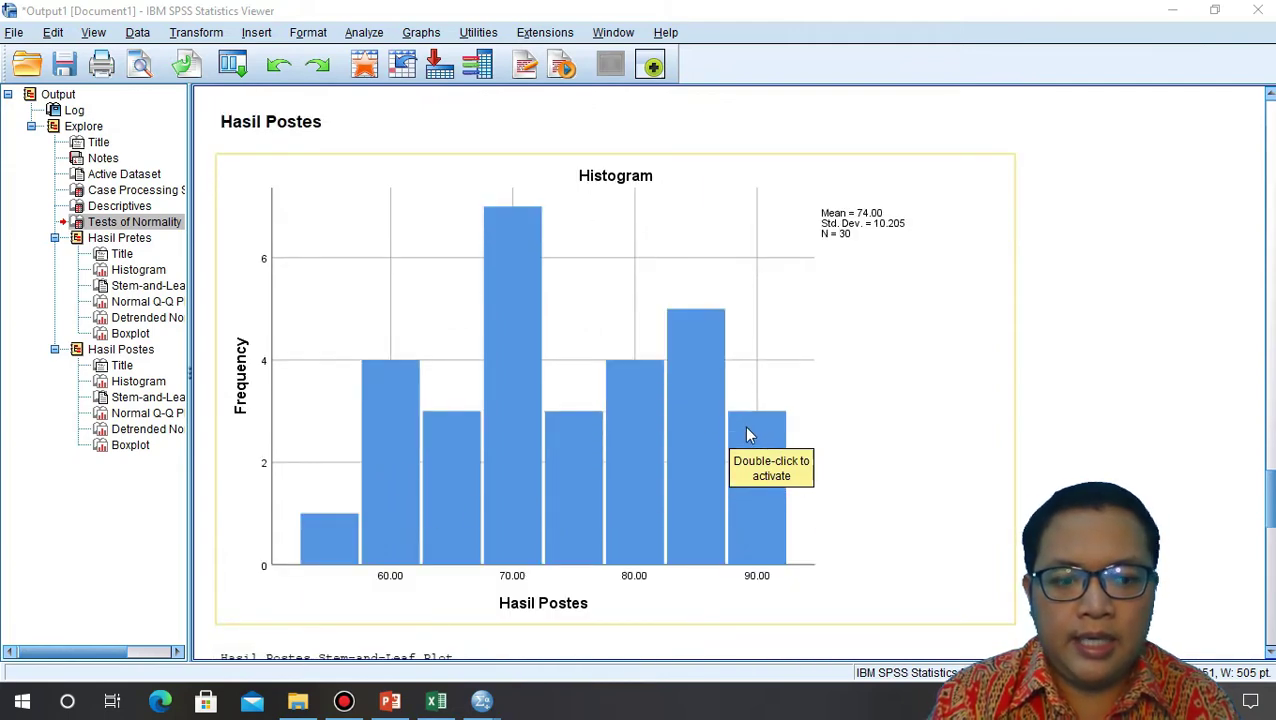
{"action": "scroll", "coordinate": [748, 434], "scroll_direction": "up", "scroll_amount": 6}
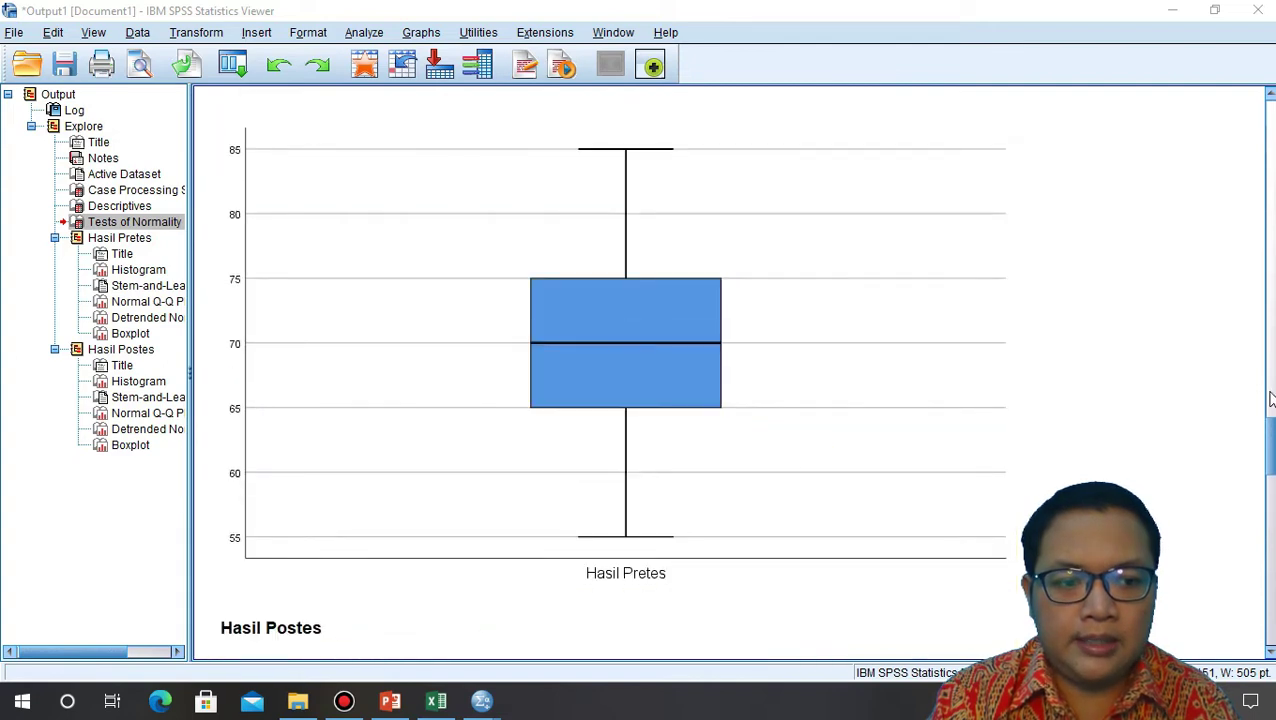
Look over the Hasil Pretes boxplot and switch to the Data Editor window holding the pretes and postes scores
{"action": "left_click_drag", "start_coordinate": [1270, 436], "coordinate": [1268, 430]}
{"action": "left_click", "coordinate": [583, 248]}
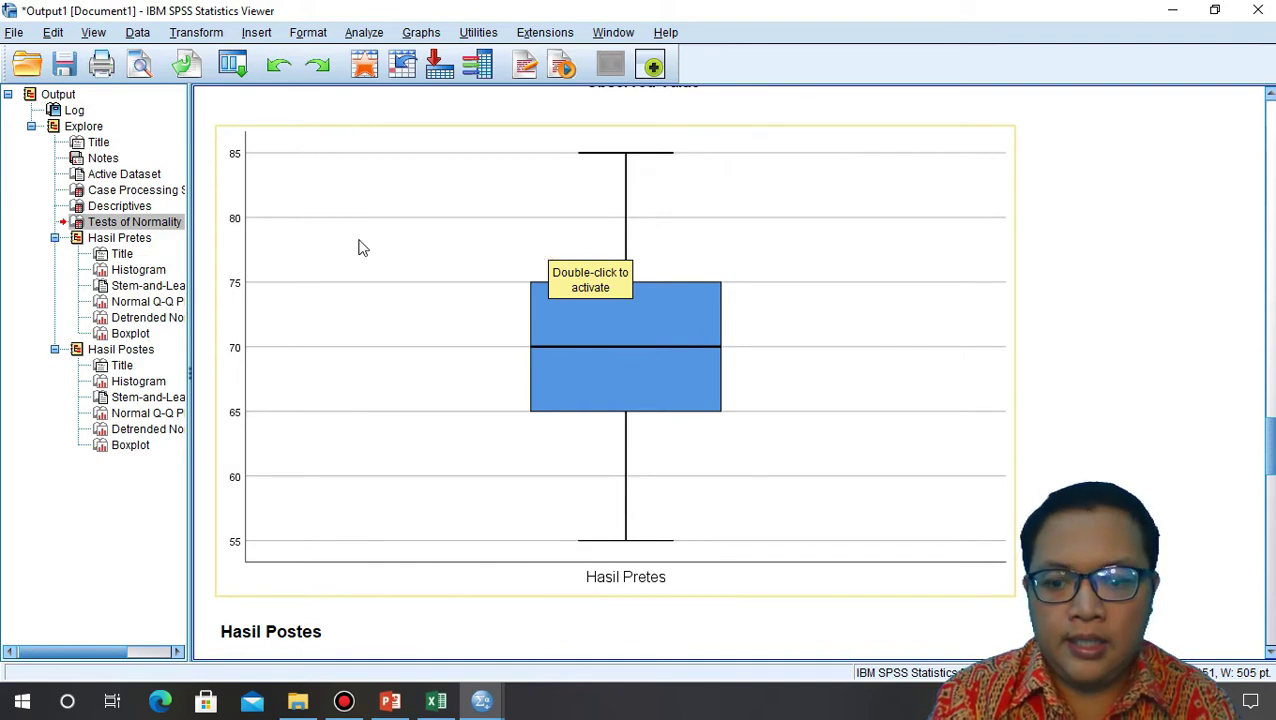
{"action": "left_click", "coordinate": [481, 700]}
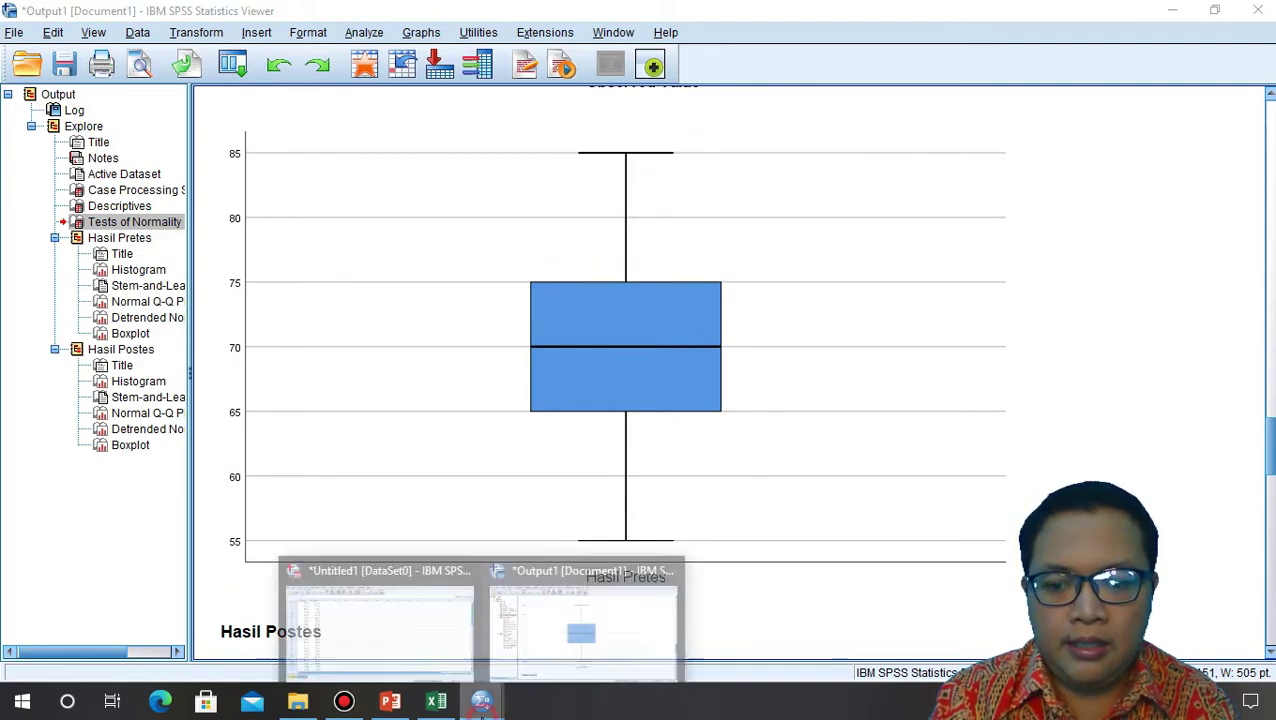
{"action": "left_click", "coordinate": [413, 644]}
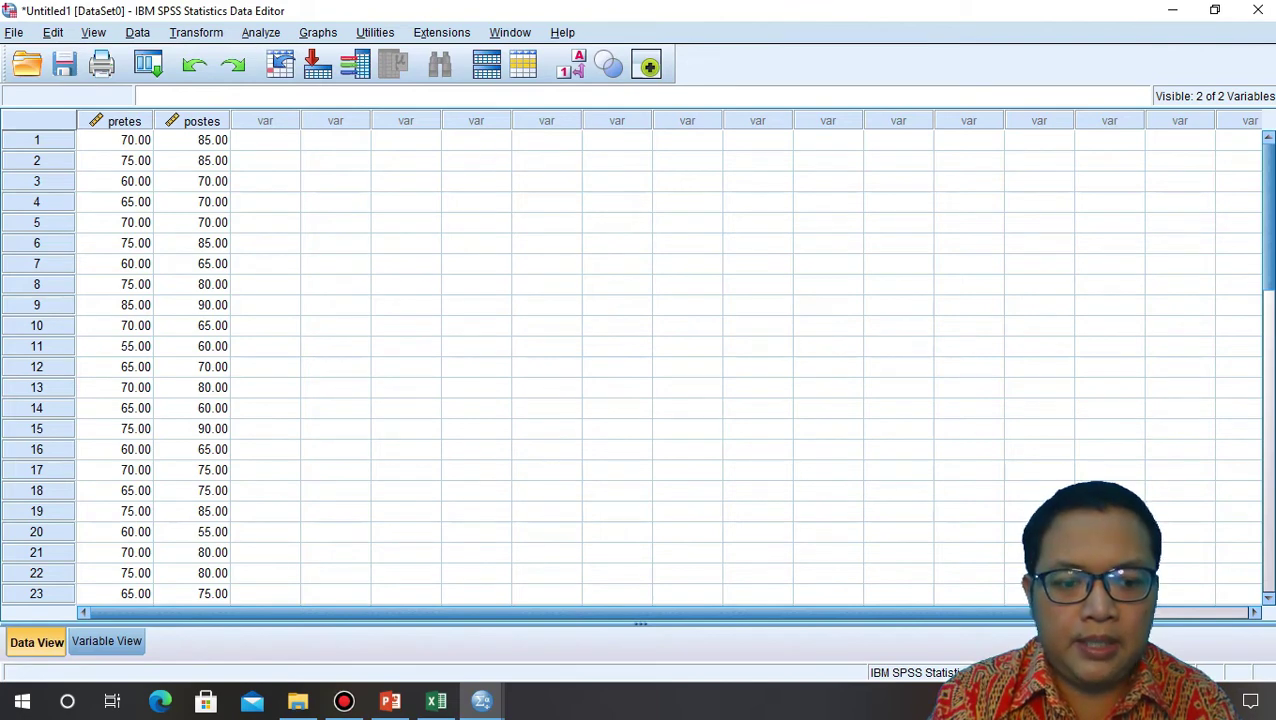
Set up a Paired-Samples T Test pairing Hasil Pretes as Variable1 with Hasil Postes as Variable2
{"action": "left_click", "coordinate": [263, 33]}
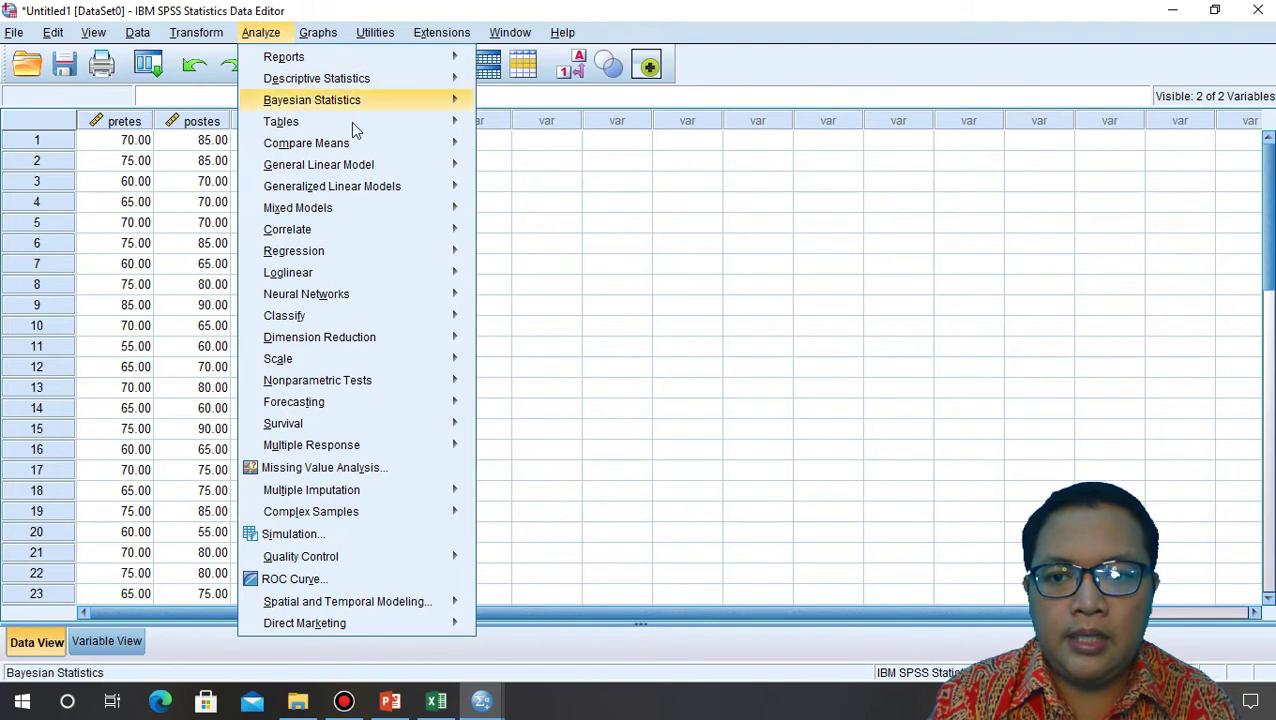
{"action": "mouse_move", "coordinate": [372, 228]}
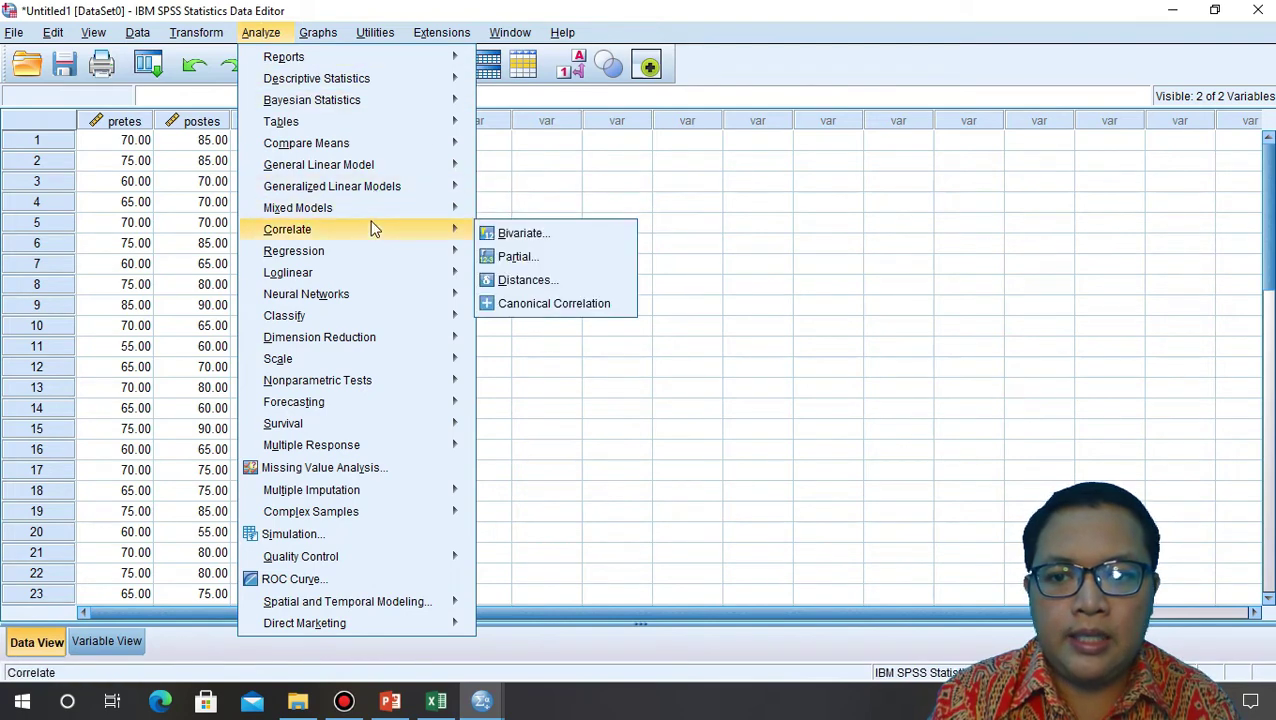
{"action": "mouse_move", "coordinate": [378, 144]}
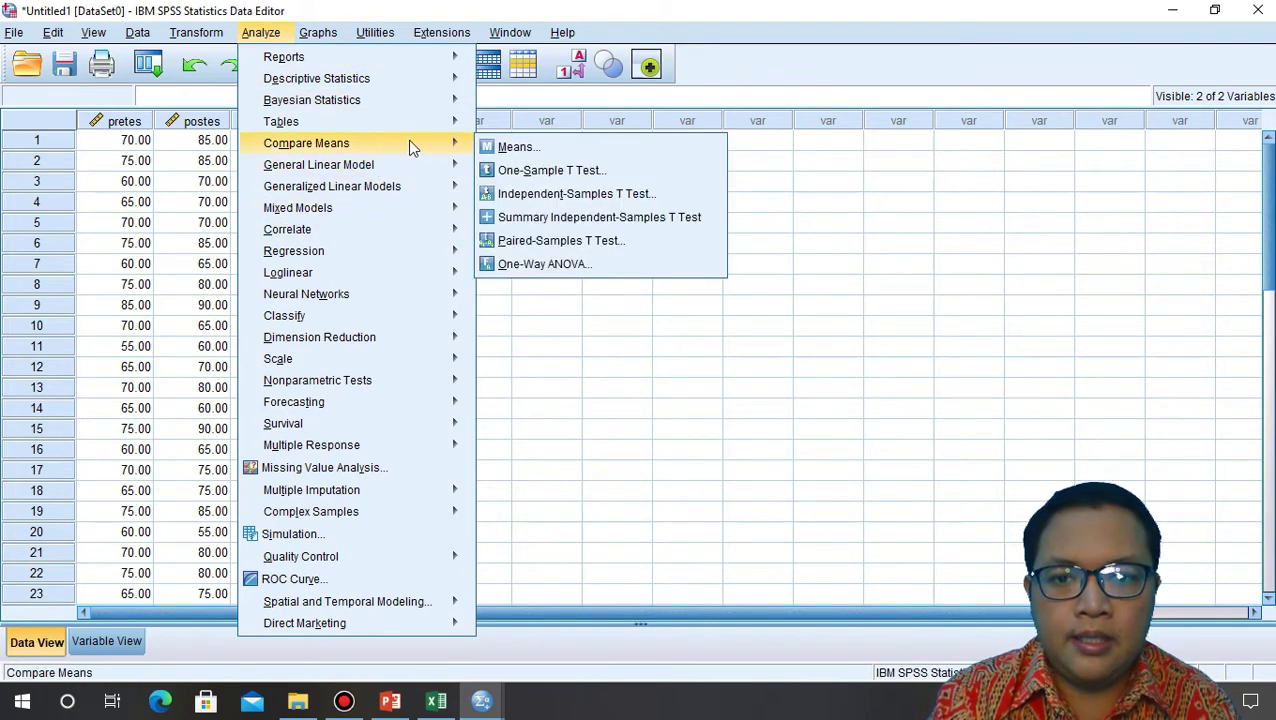
{"action": "left_click", "coordinate": [545, 242]}
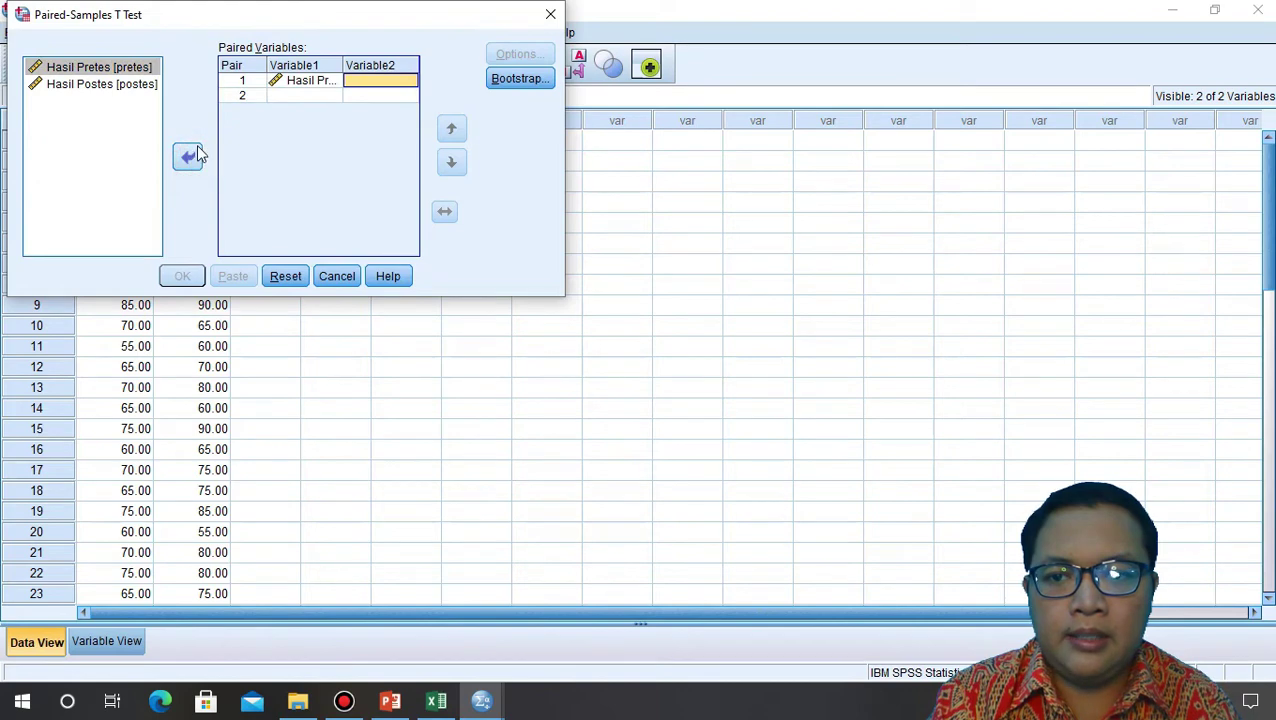
{"action": "left_click", "coordinate": [115, 88]}
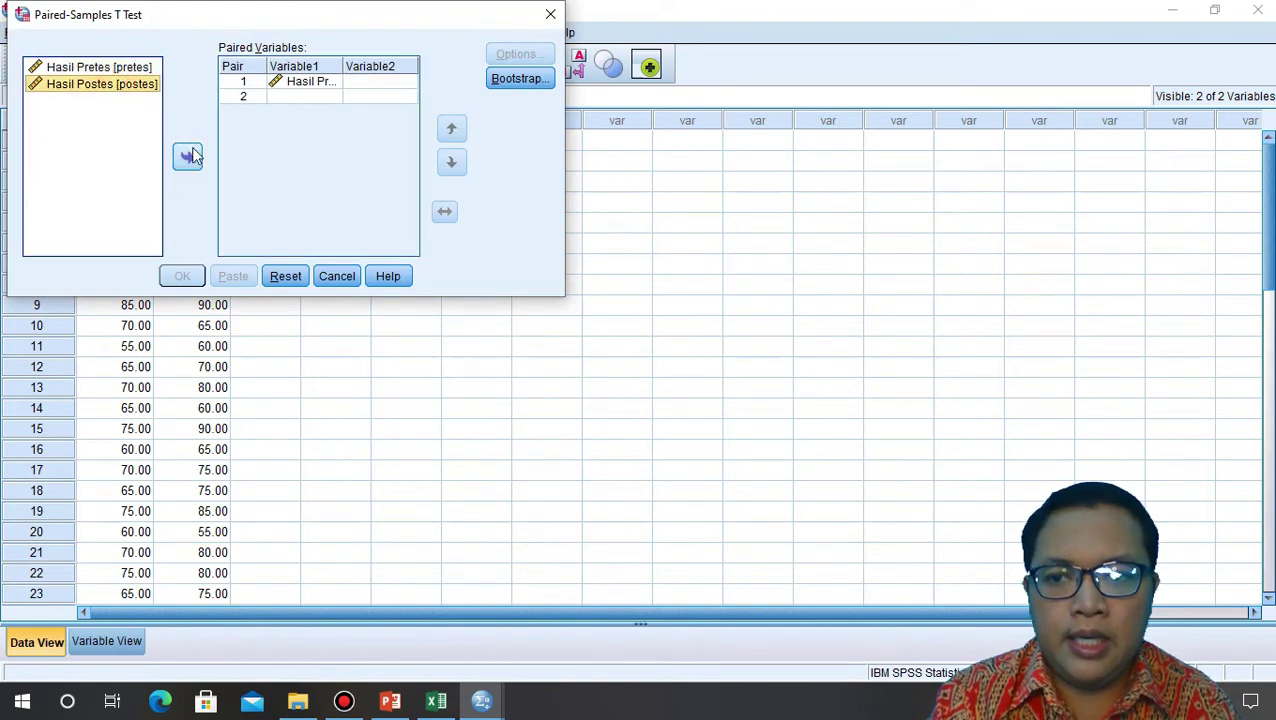
{"action": "left_click", "coordinate": [189, 157]}
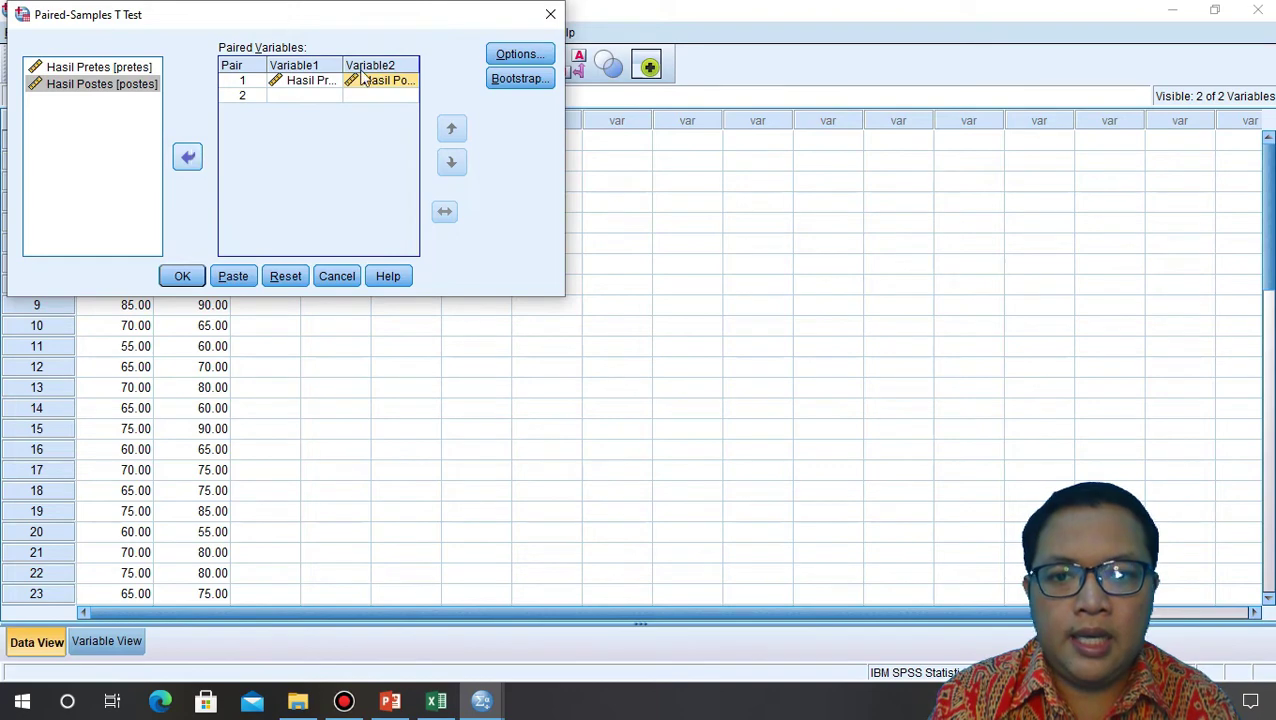
Review the confidence interval and missing-value options of the paired t-test and run the analysis
{"action": "left_click", "coordinate": [497, 57]}
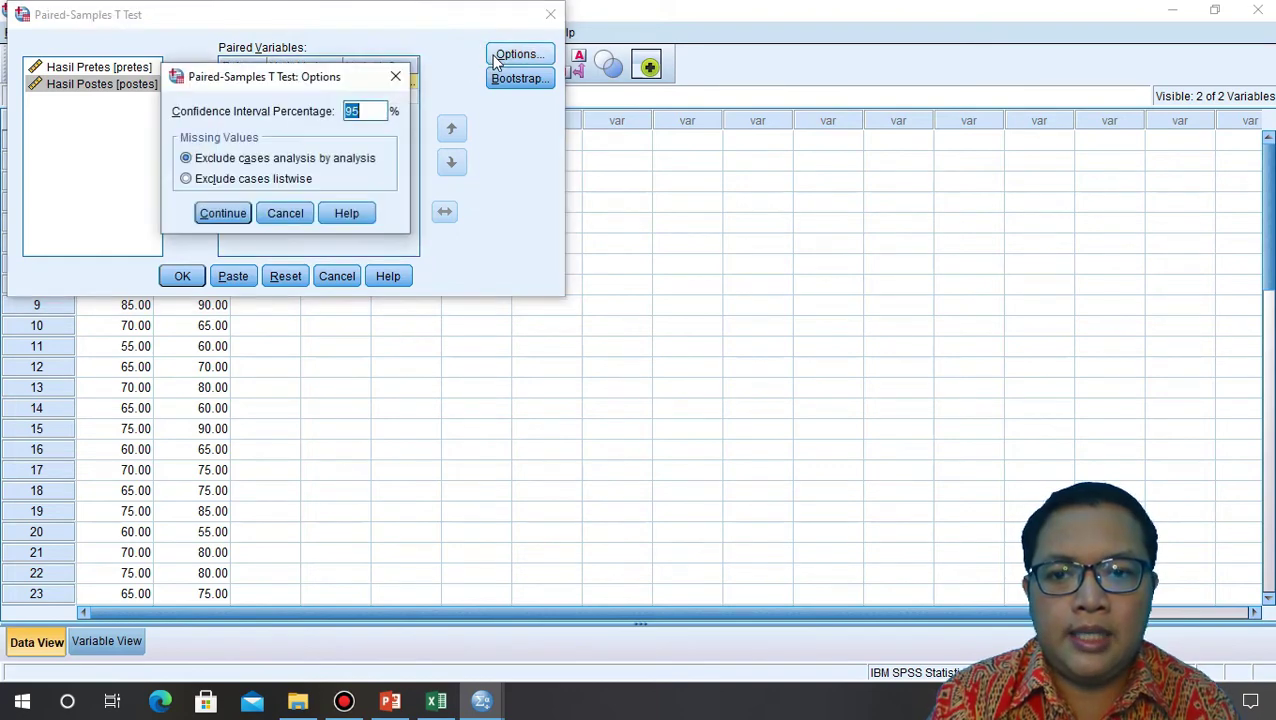
{"action": "left_click", "coordinate": [395, 79]}
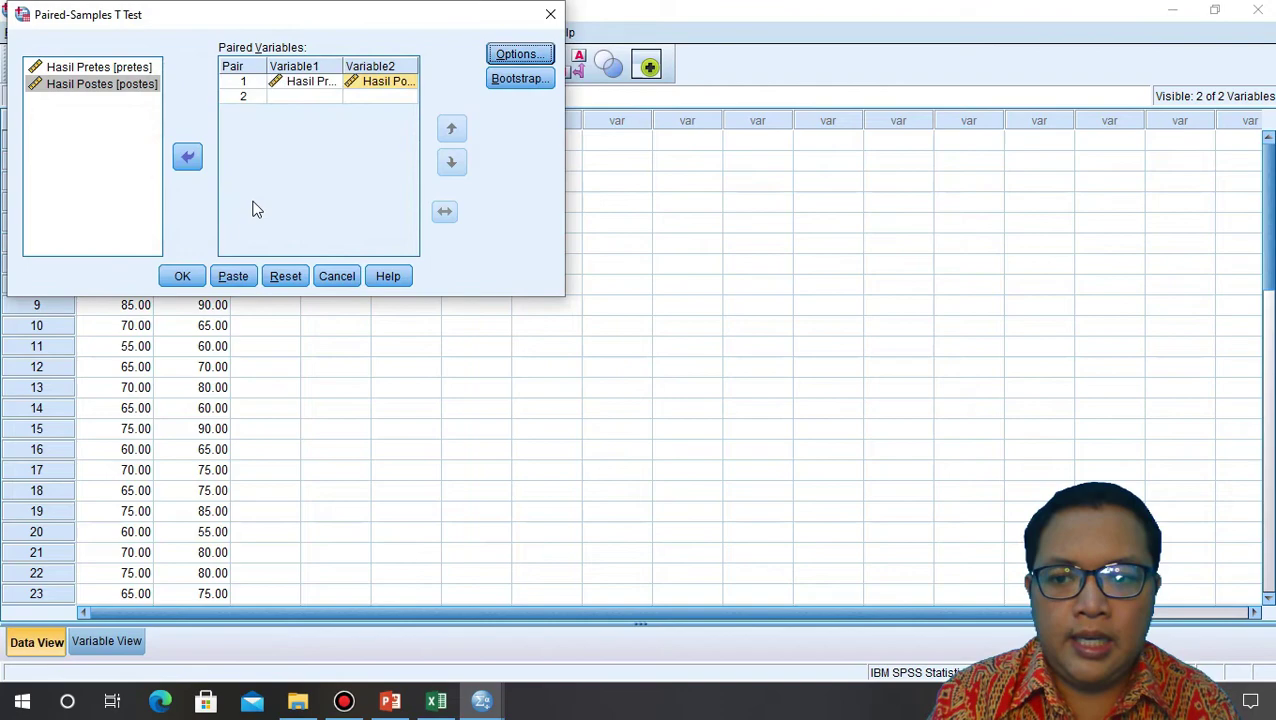
{"action": "left_click", "coordinate": [194, 278]}
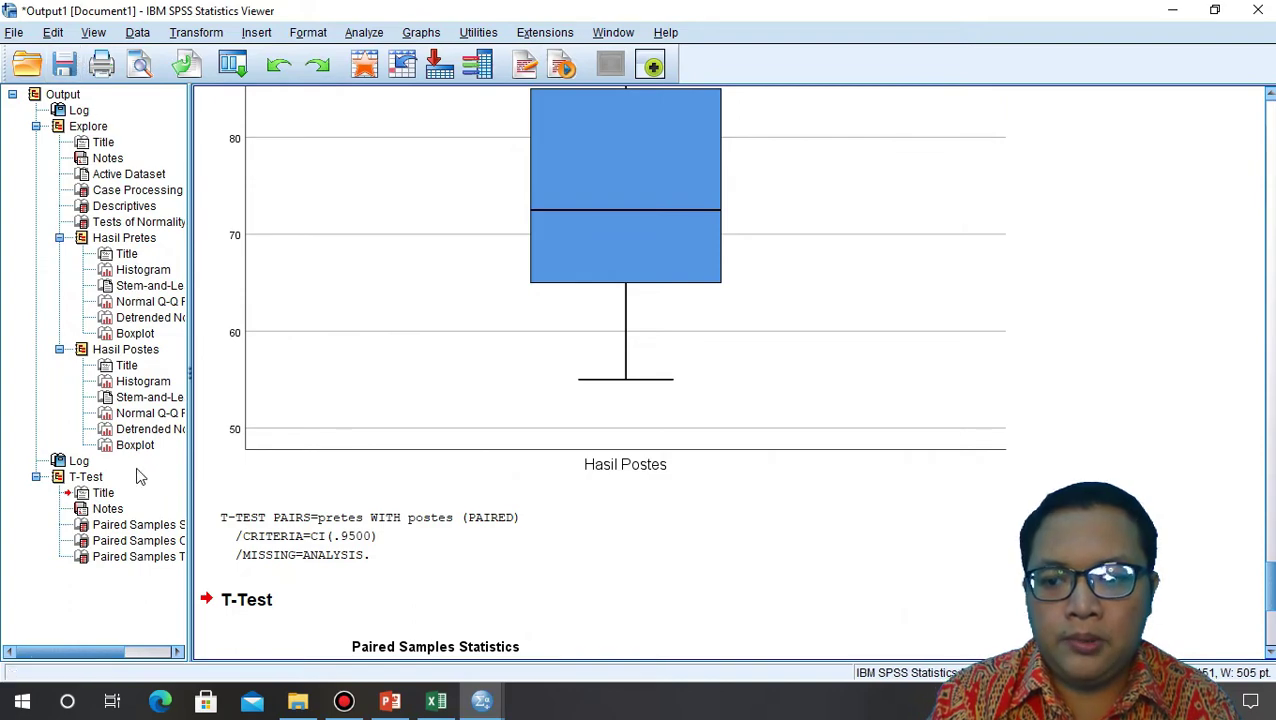
Go to the T-Test output and move the Paired Samples Test table above the Paired Samples Statistics table
{"action": "left_click", "coordinate": [92, 477]}
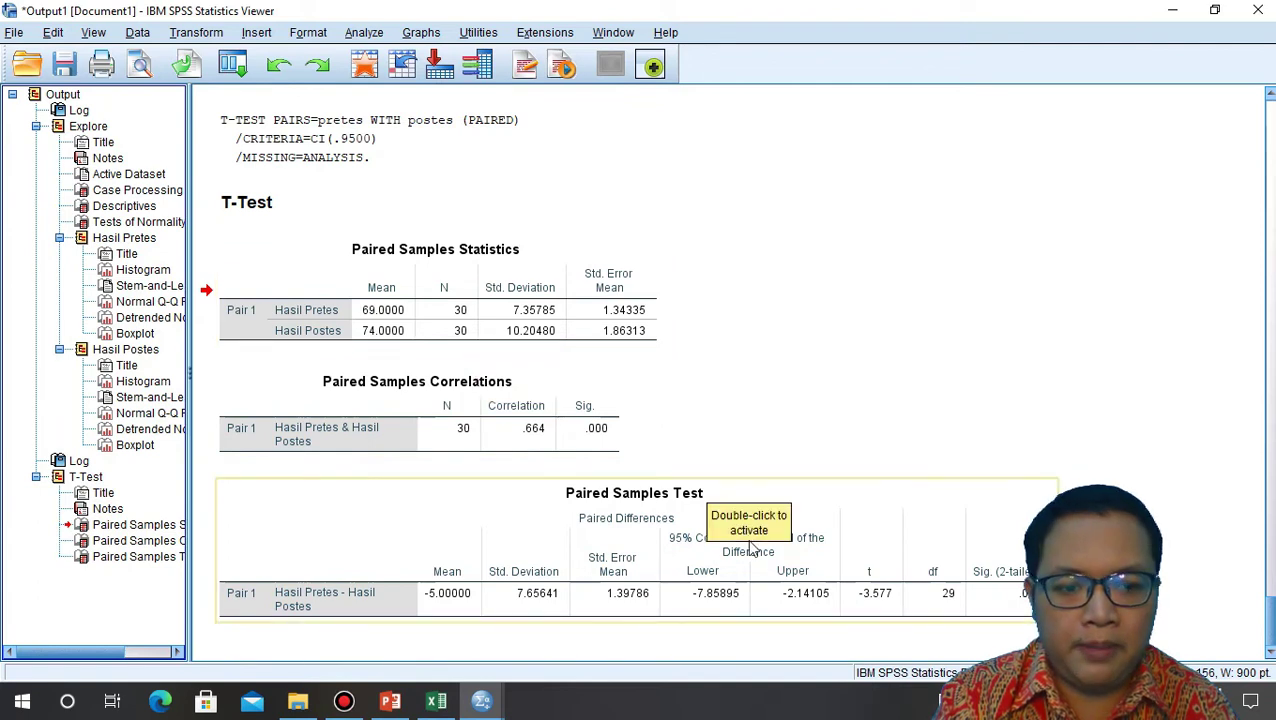
{"action": "left_click", "coordinate": [143, 559]}
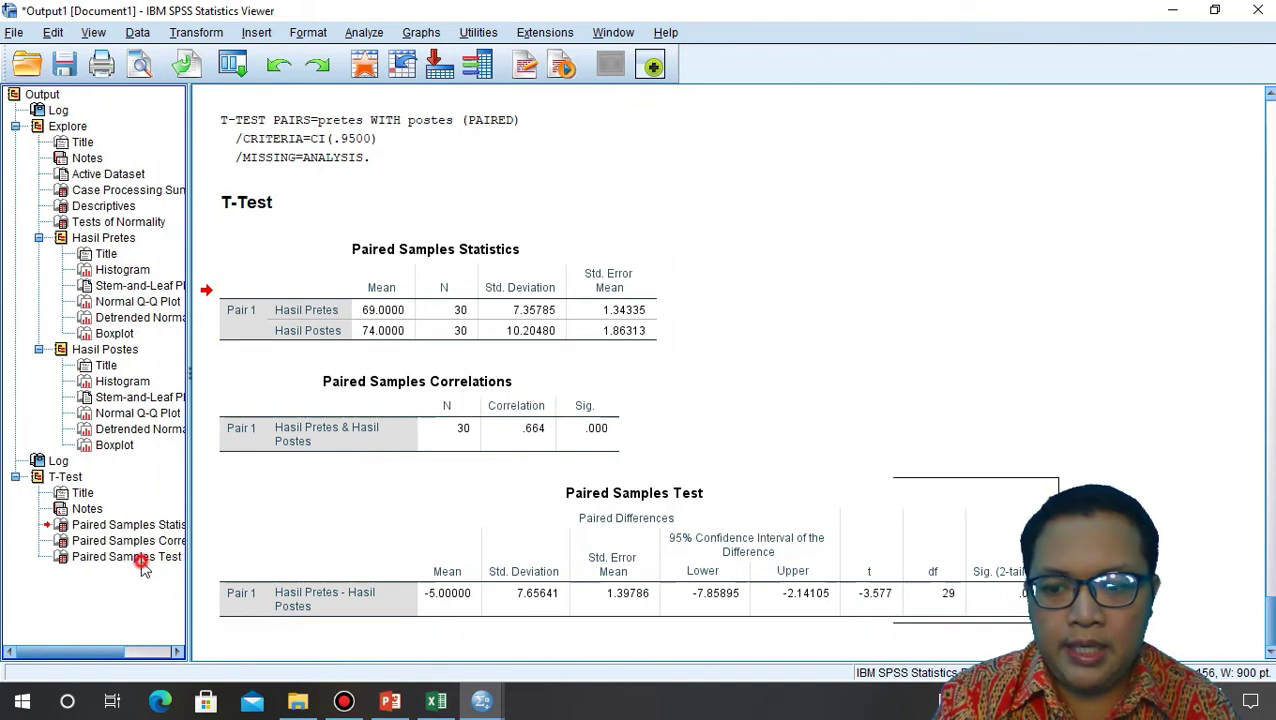
{"action": "left_click", "coordinate": [95, 581]}
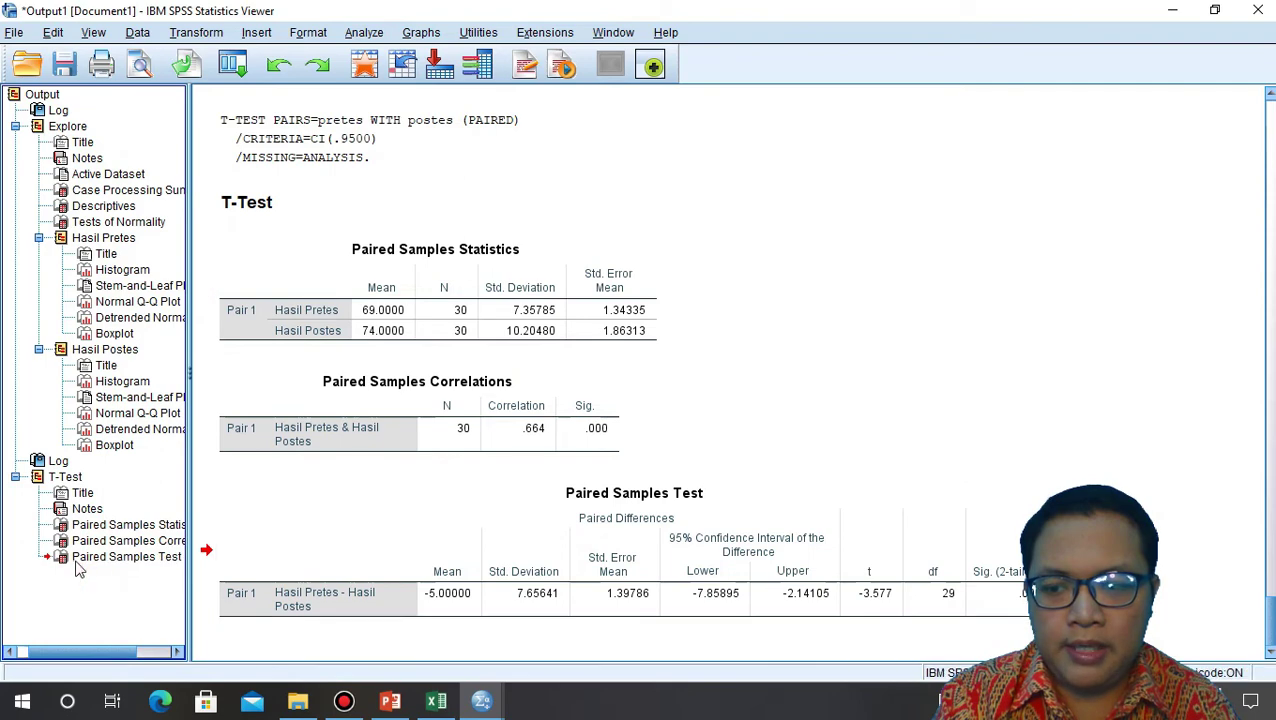
{"action": "left_click", "coordinate": [79, 562]}
{"action": "left_click_drag", "start_coordinate": [79, 562], "coordinate": [90, 509]}
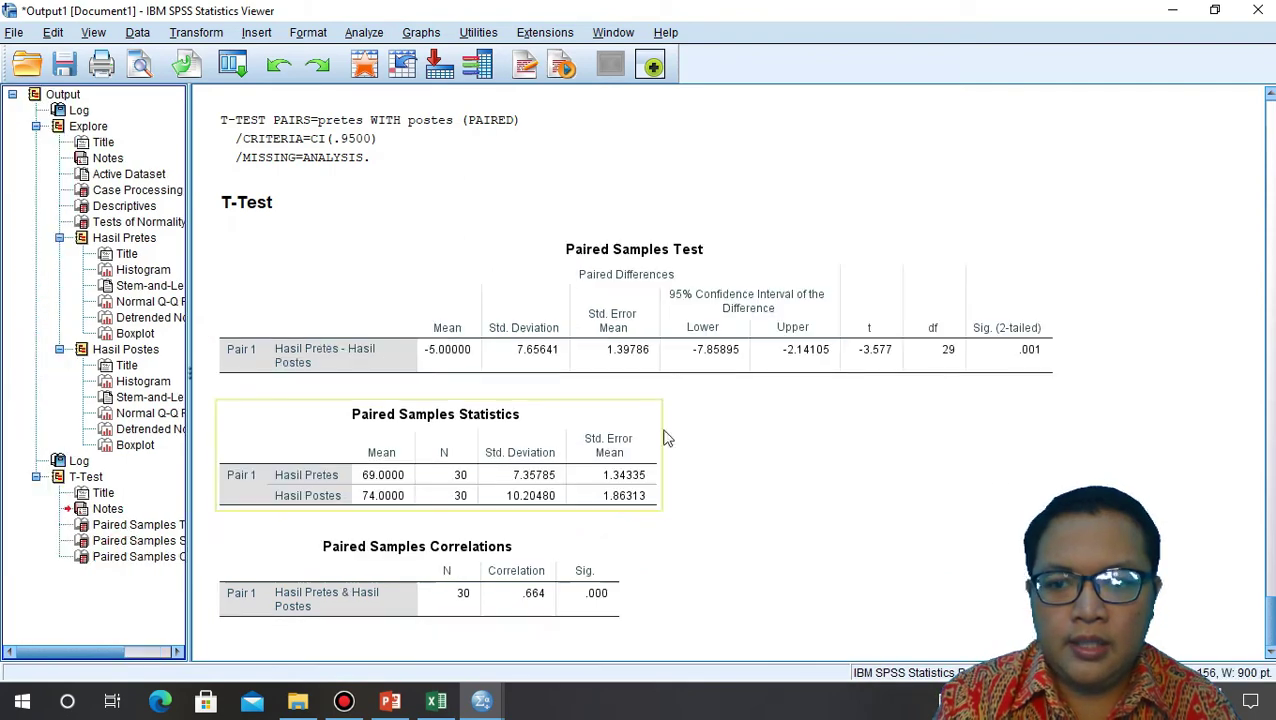
Examine the 2-tailed significance in the Paired Samples Test table against the decision criteria on PowerPoint slide 7, and return to the SPSS output
{"action": "left_click", "coordinate": [752, 303]}
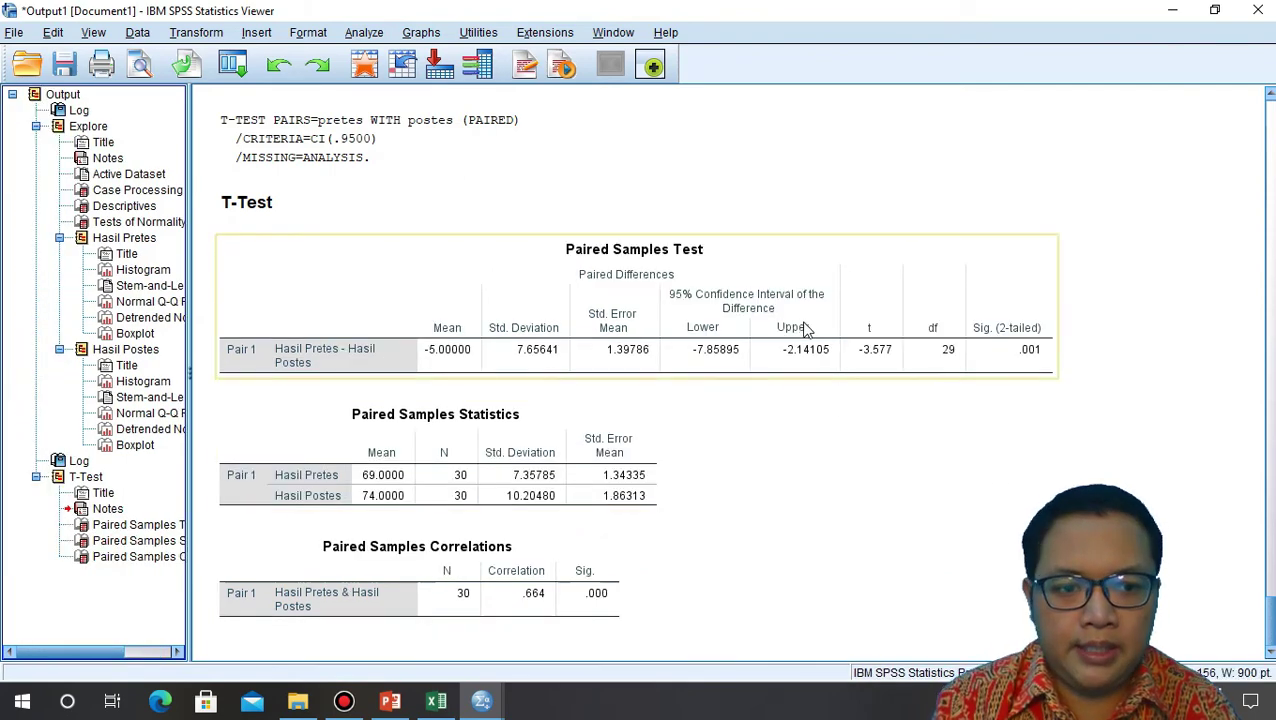
{"action": "left_click", "coordinate": [430, 420]}
{"action": "left_click", "coordinate": [338, 372]}
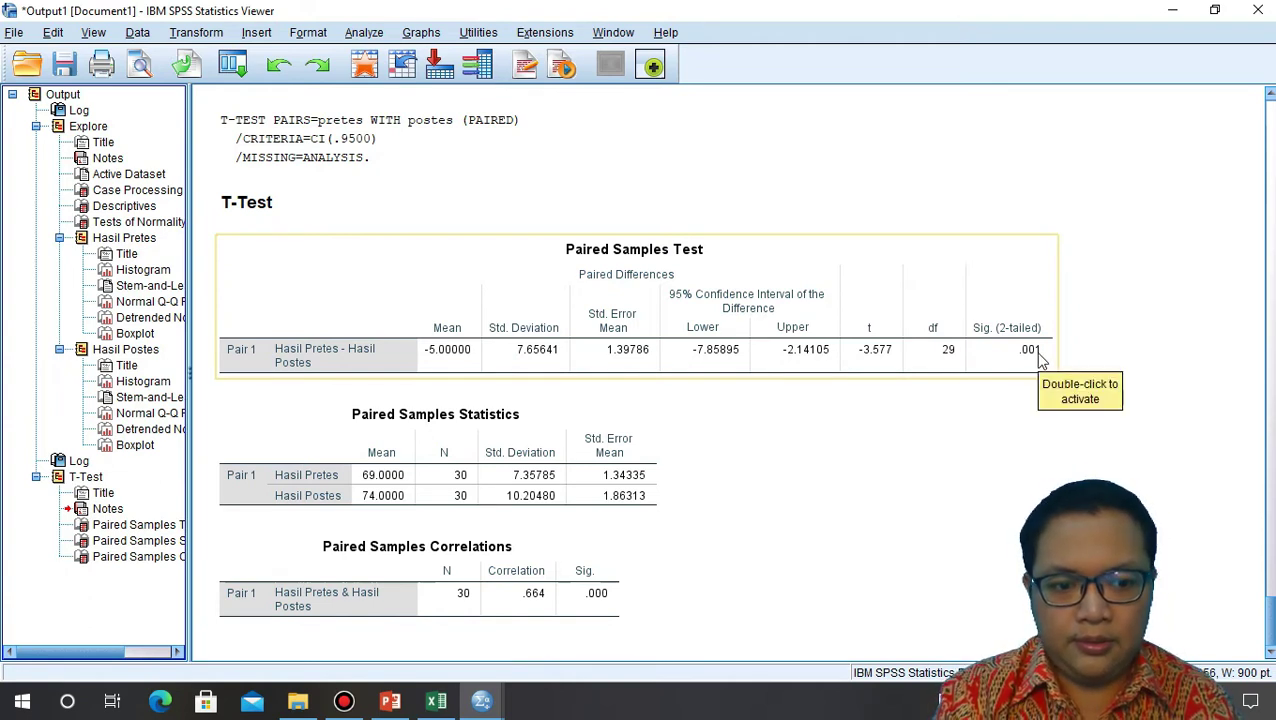
{"action": "left_click", "coordinate": [398, 706]}
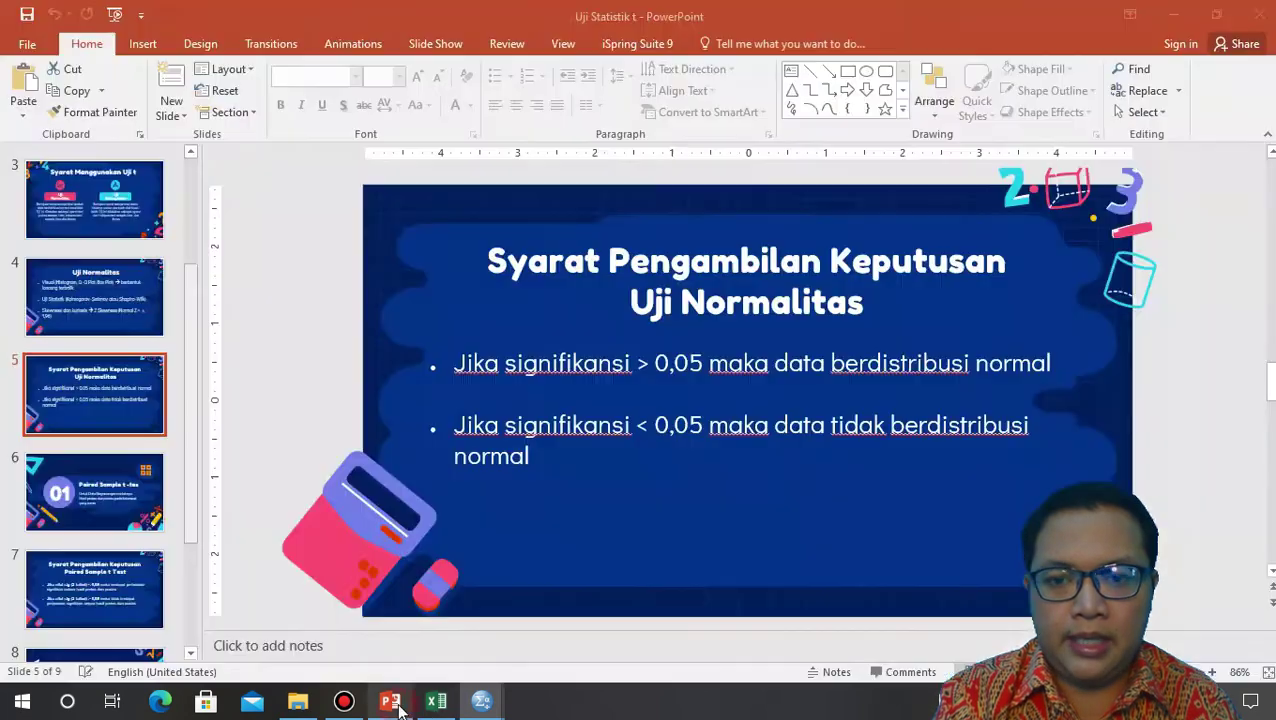
{"action": "left_click", "coordinate": [117, 594]}
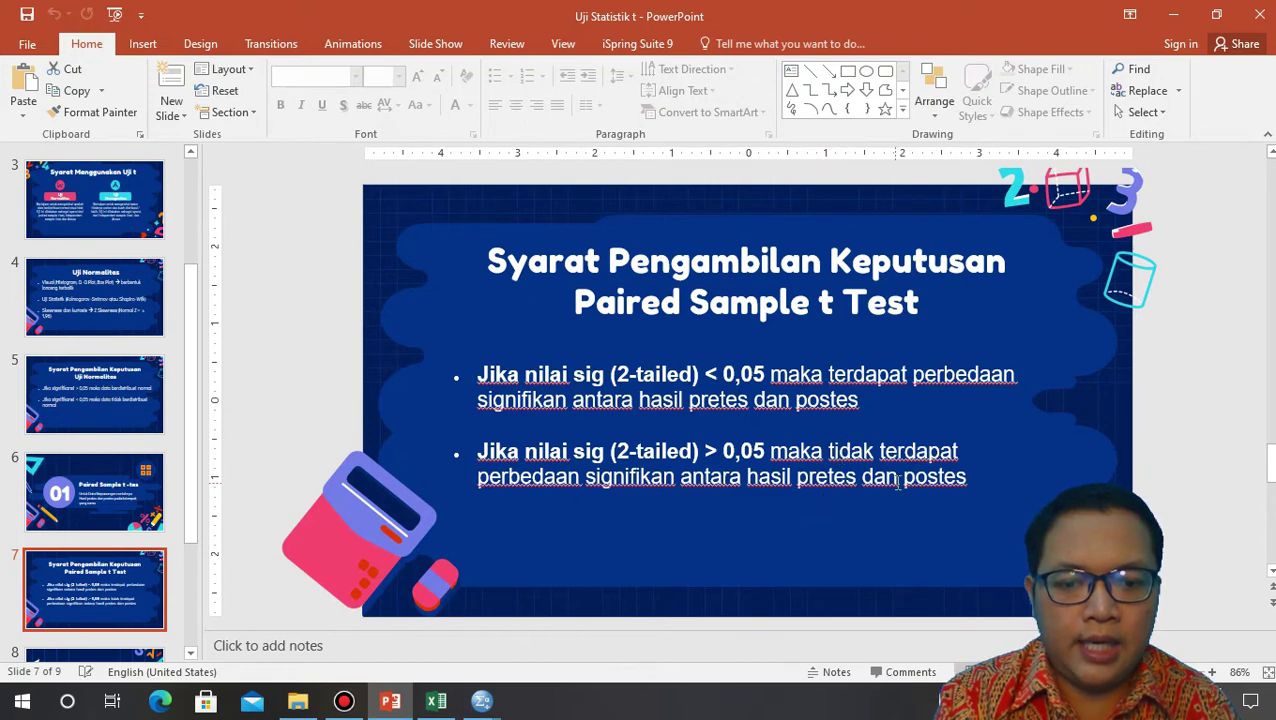
{"action": "mouse_move", "coordinate": [480, 706]}
{"action": "left_click", "coordinate": [575, 620]}
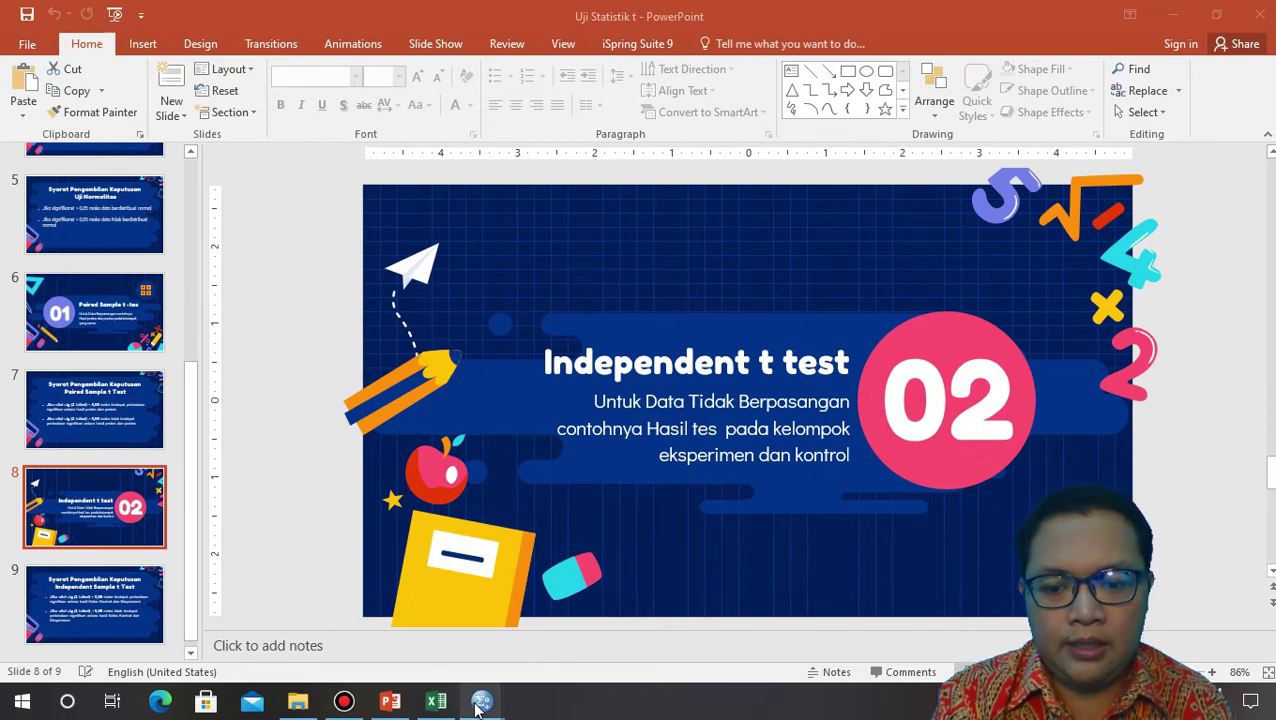
Switch to SPSS, create a new empty dataset and show its variable definitions
{"action": "mouse_move", "coordinate": [478, 705]}
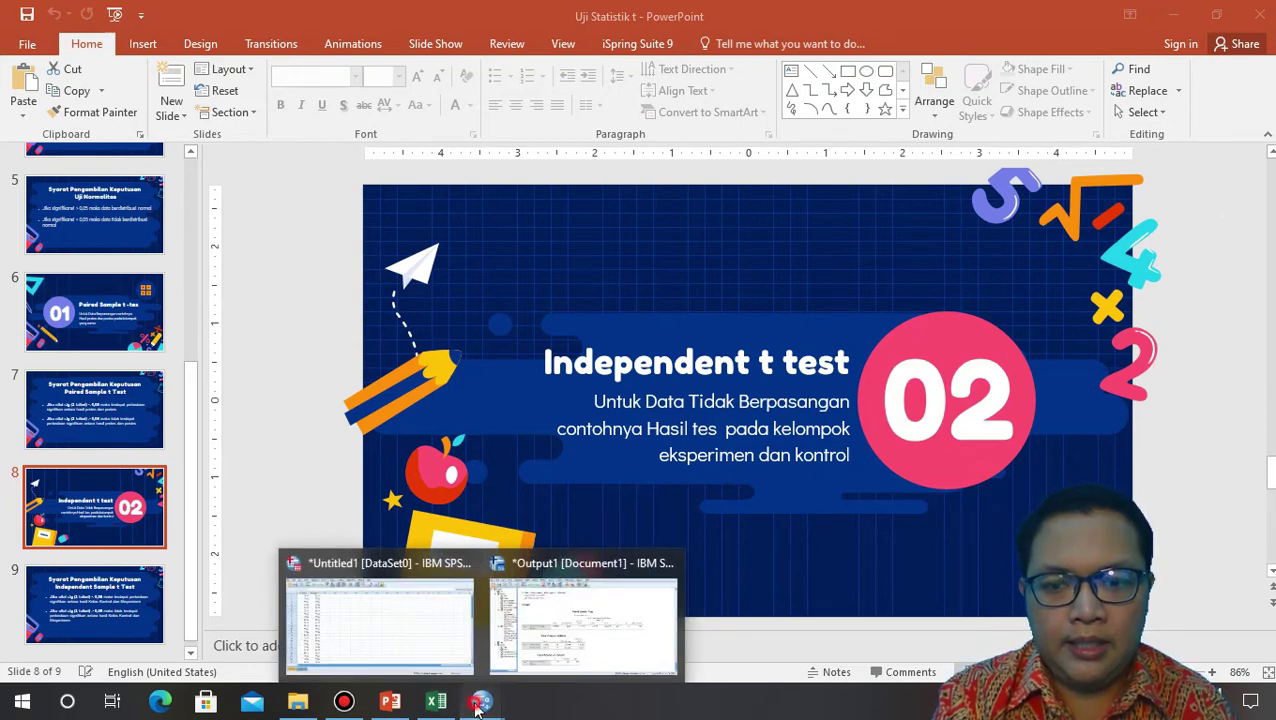
{"action": "left_click", "coordinate": [380, 620]}
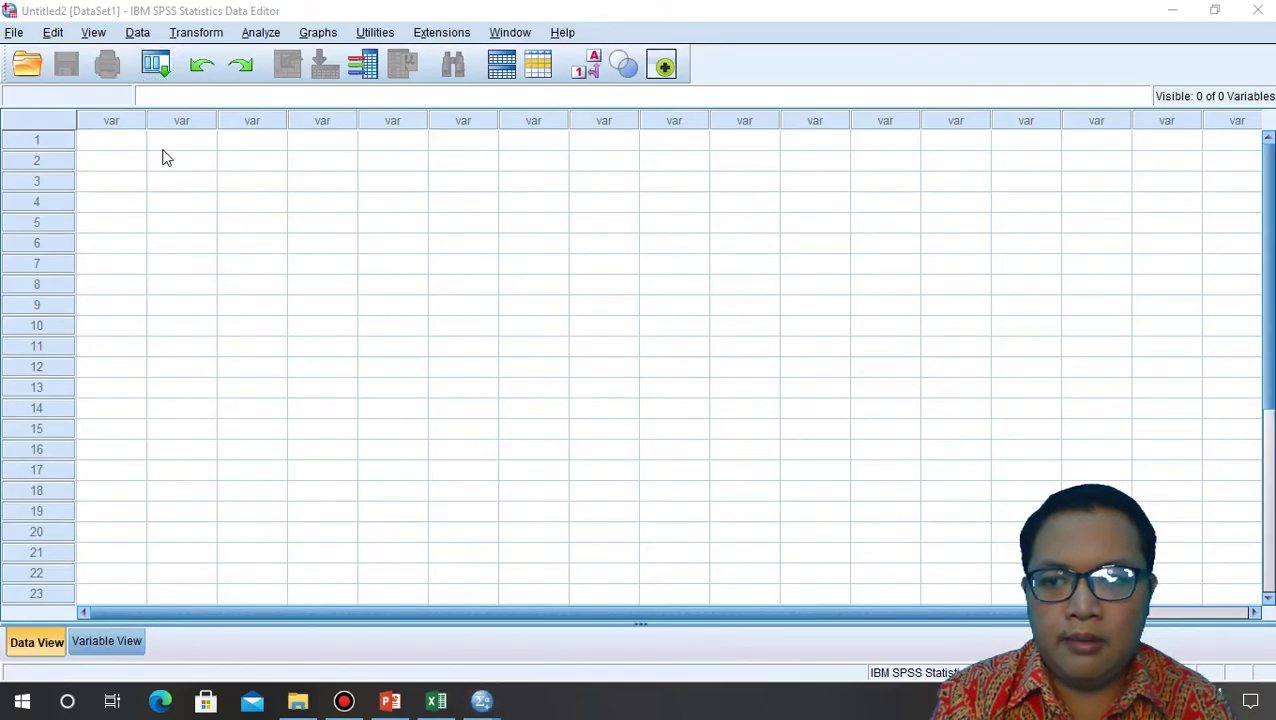
{"action": "left_click", "coordinate": [132, 642]}
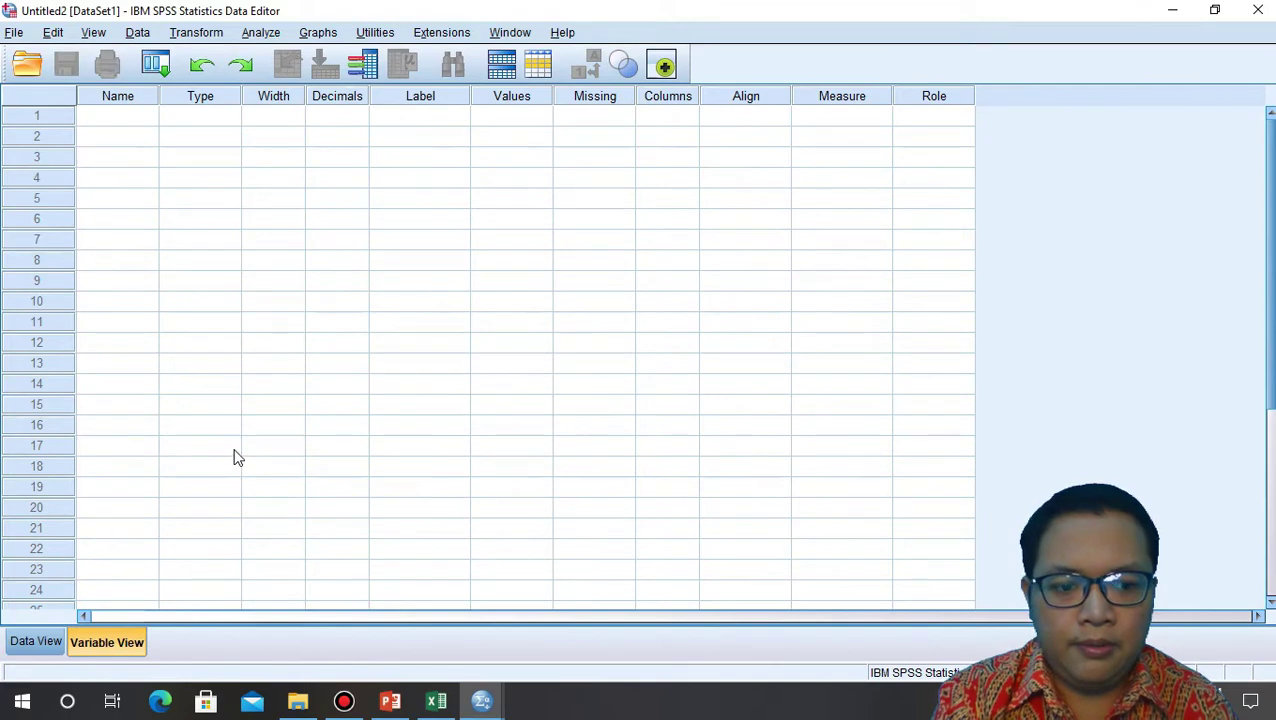
Switch to Excel, view the Kelas Kontrol and Kelas Eksperimen scores on the kontrol-eksperimen sheet, and return to the empty SPSS dataset
{"action": "left_click", "coordinate": [436, 701]}
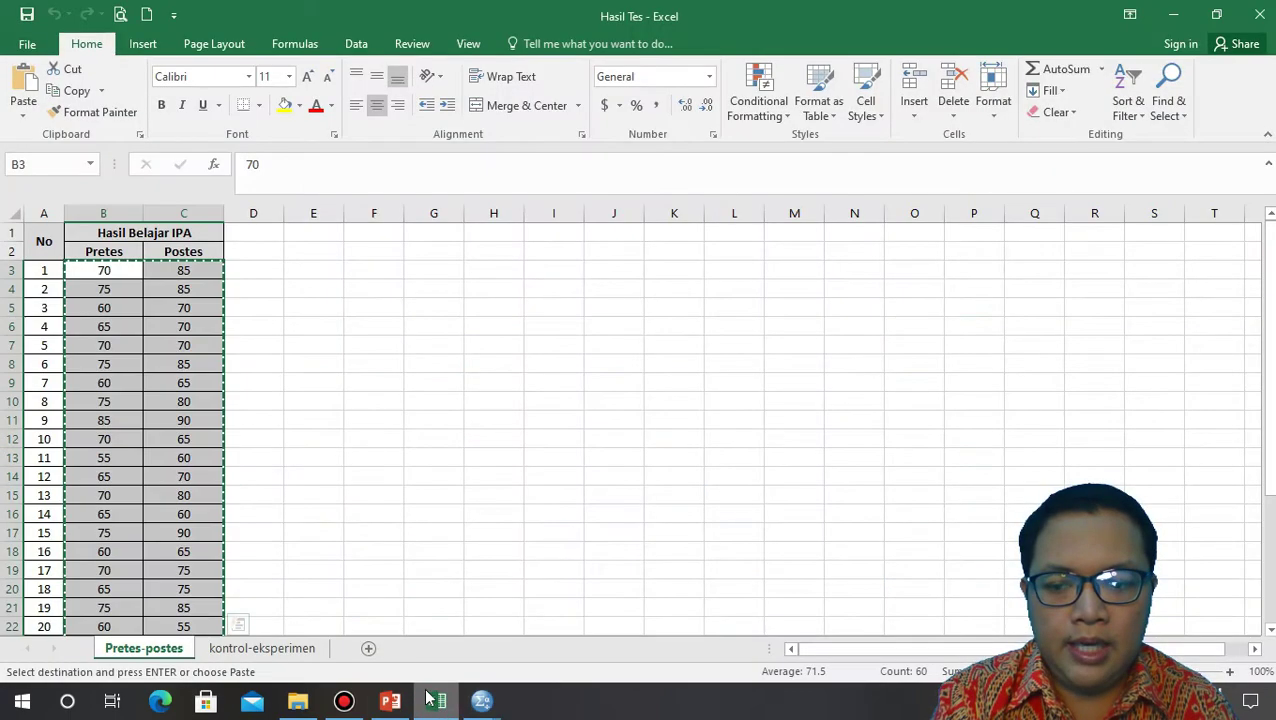
{"action": "left_click", "coordinate": [251, 649]}
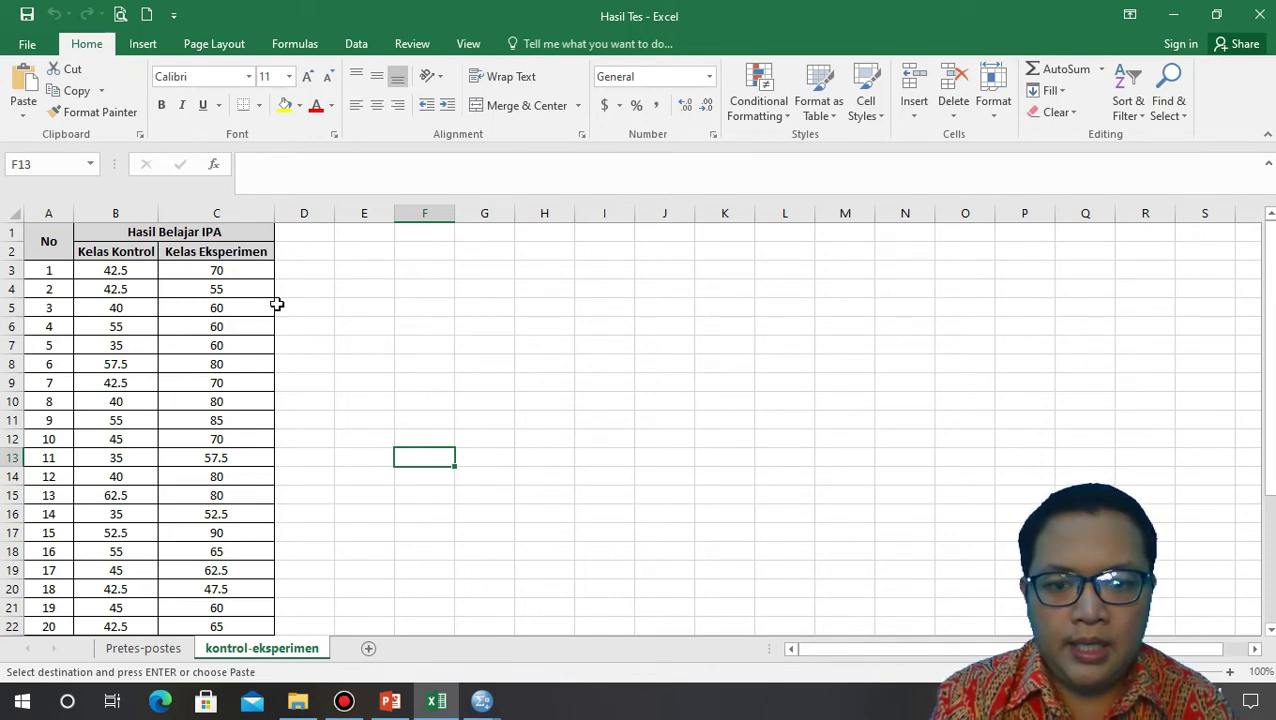
{"action": "left_click", "coordinate": [403, 710]}
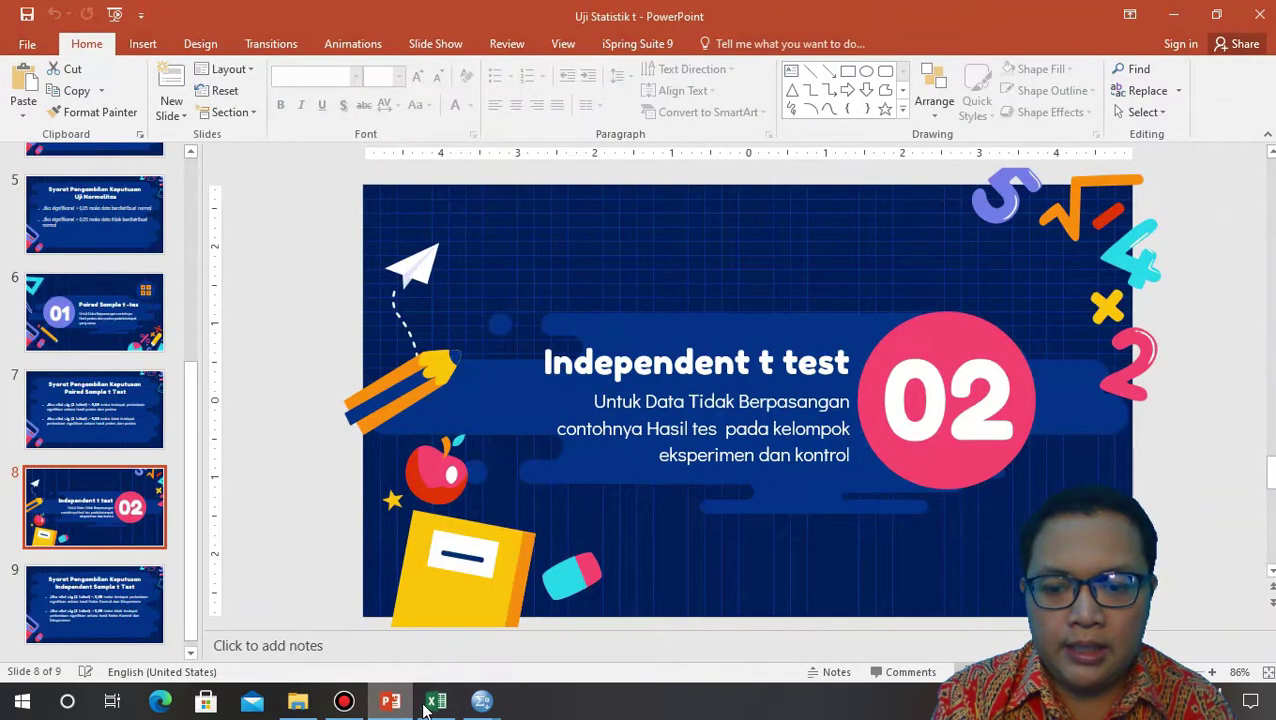
{"action": "mouse_move", "coordinate": [505, 710]}
{"action": "left_click", "coordinate": [570, 660]}
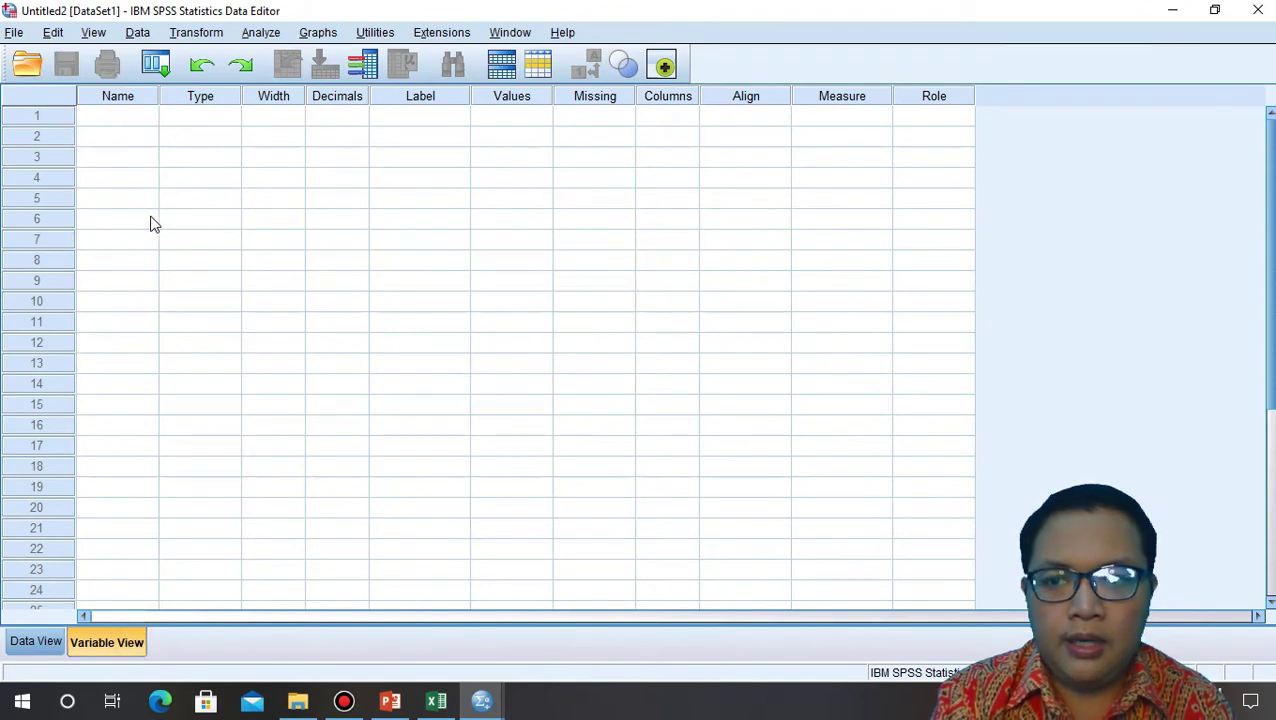
Define two variables named Hasil and Kelas in the new dataset
{"action": "double_click", "coordinate": [141, 120]}
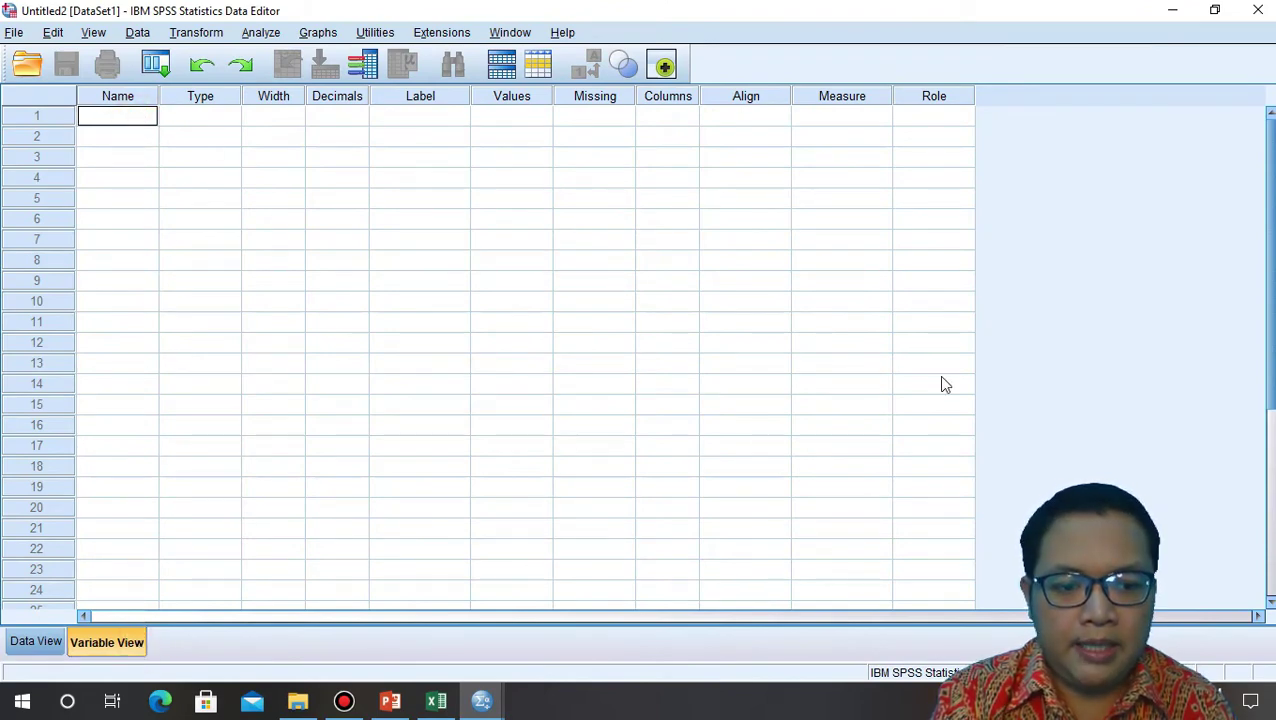
{"action": "key", "text": "alt+Tab"}
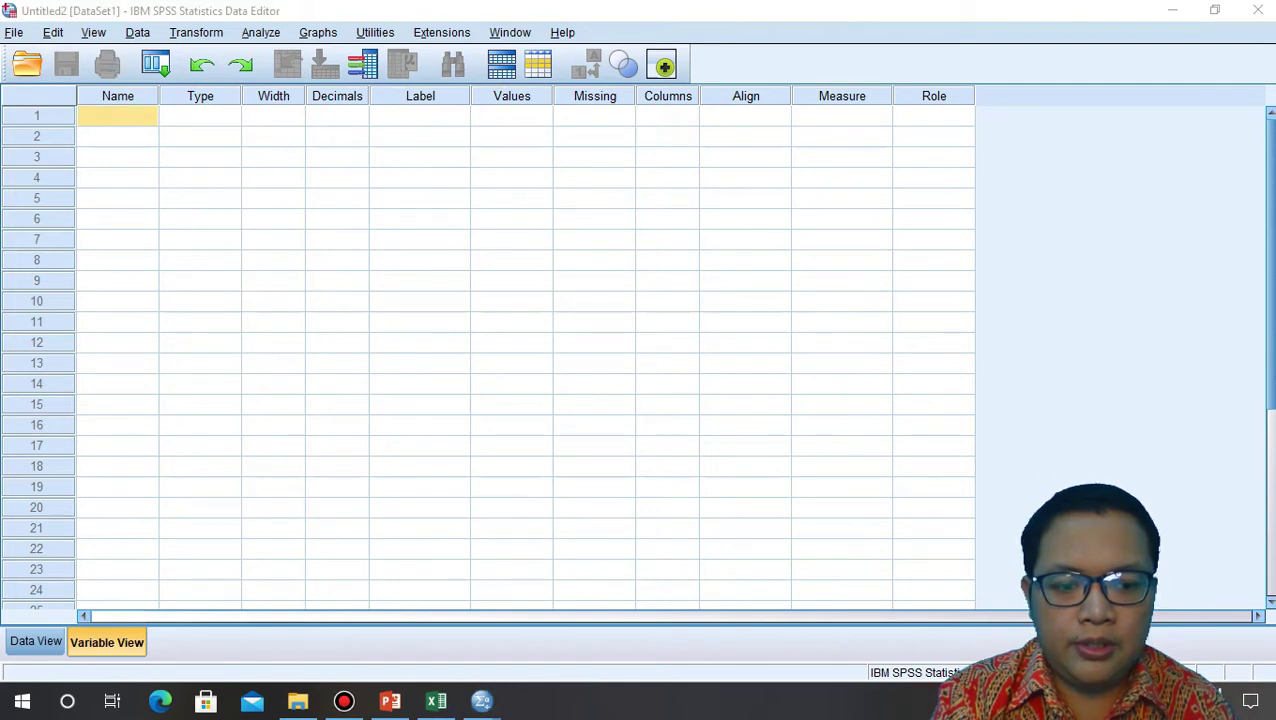
{"action": "double_click", "coordinate": [132, 121]}
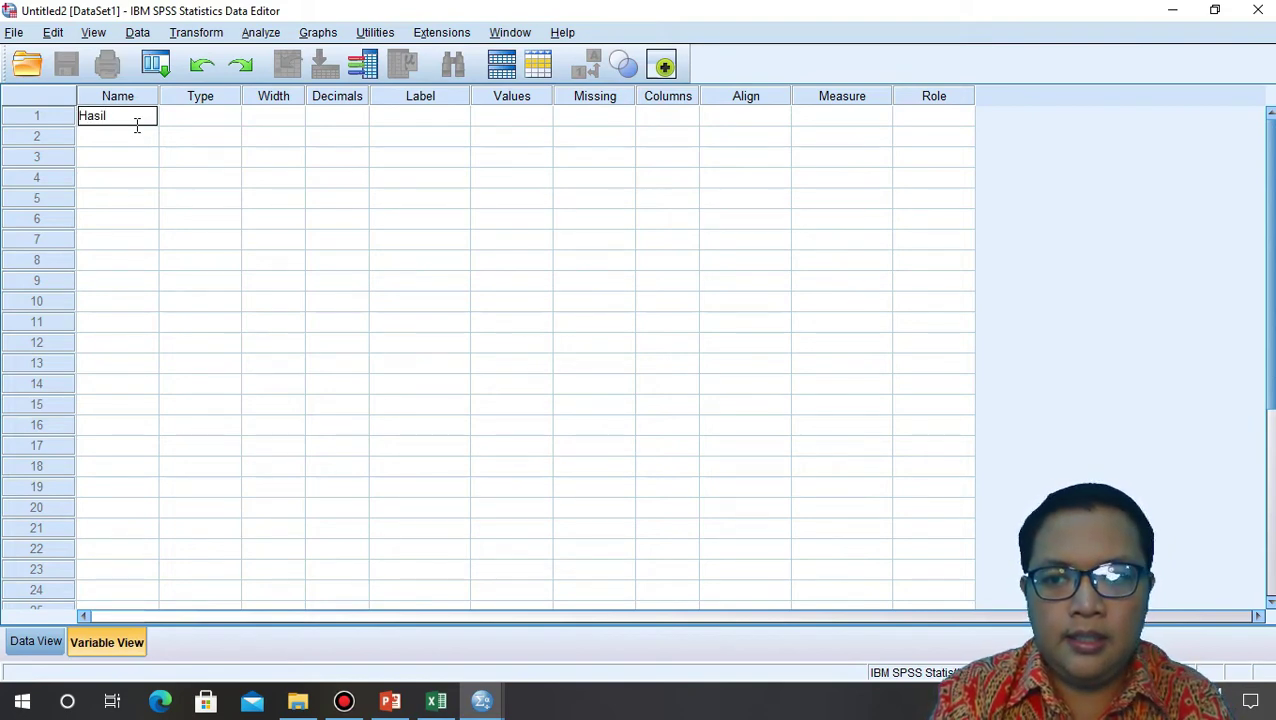
{"action": "type", "text": "Hasil"}
{"action": "left_click", "coordinate": [139, 134]}
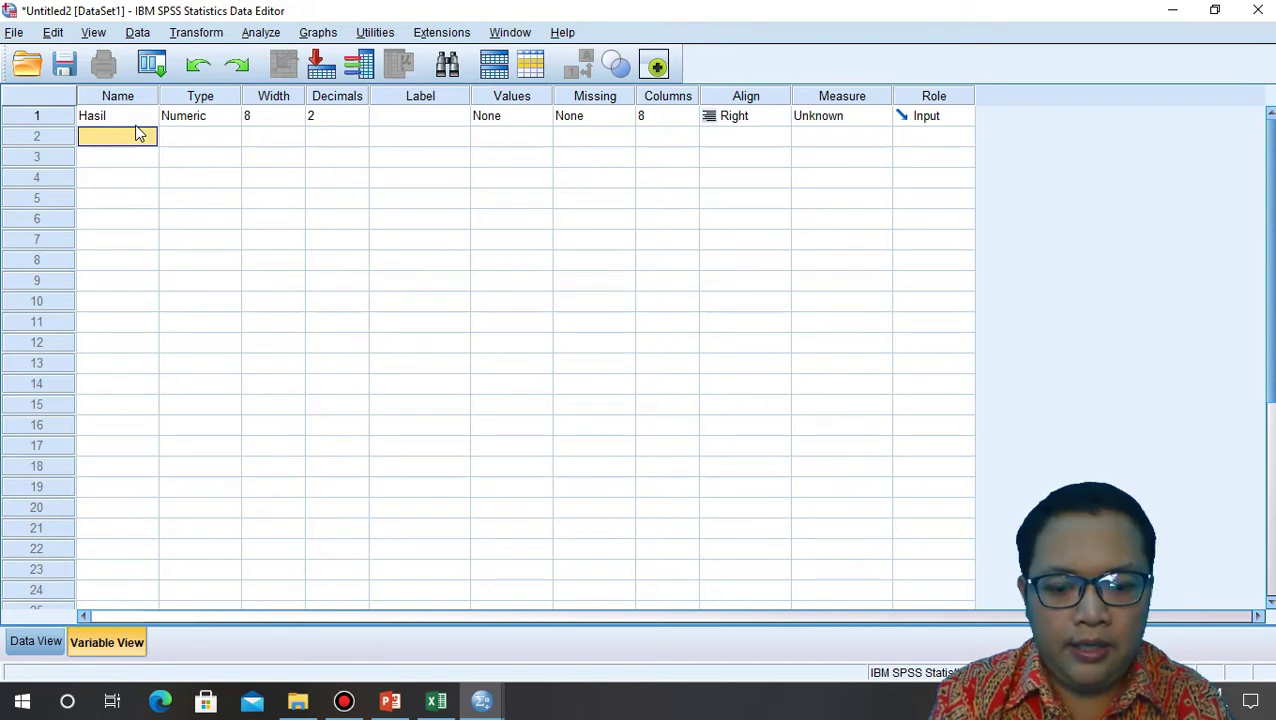
{"action": "type", "text": "Kelas"}
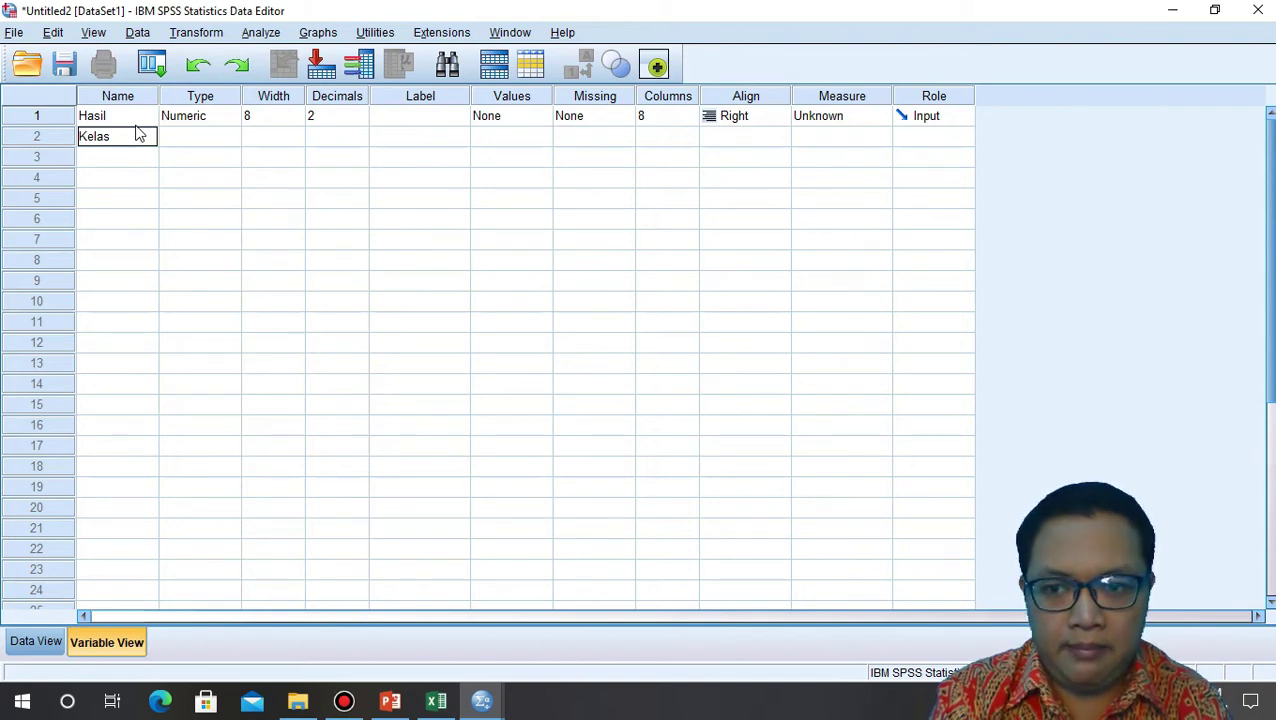
{"action": "key", "text": "Return"}
Label the variable Hasil as "Hasil Belajar IPA" and the variable Kelas as "Kelas"
{"action": "key", "text": "Right"}
{"action": "key", "text": "Right"}
{"action": "key", "text": "Right"}
{"action": "key", "text": "Right"}
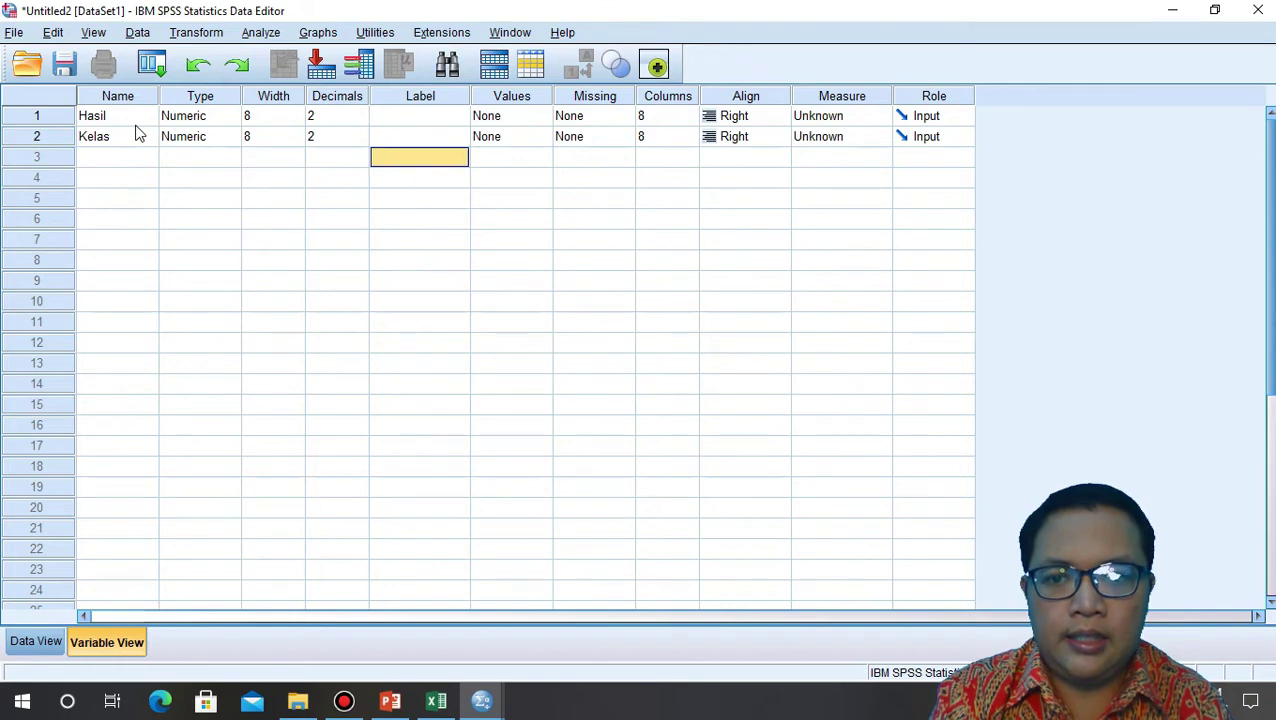
{"action": "key", "text": "Up"}
{"action": "key", "text": "Up"}
{"action": "key", "text": "F2"}
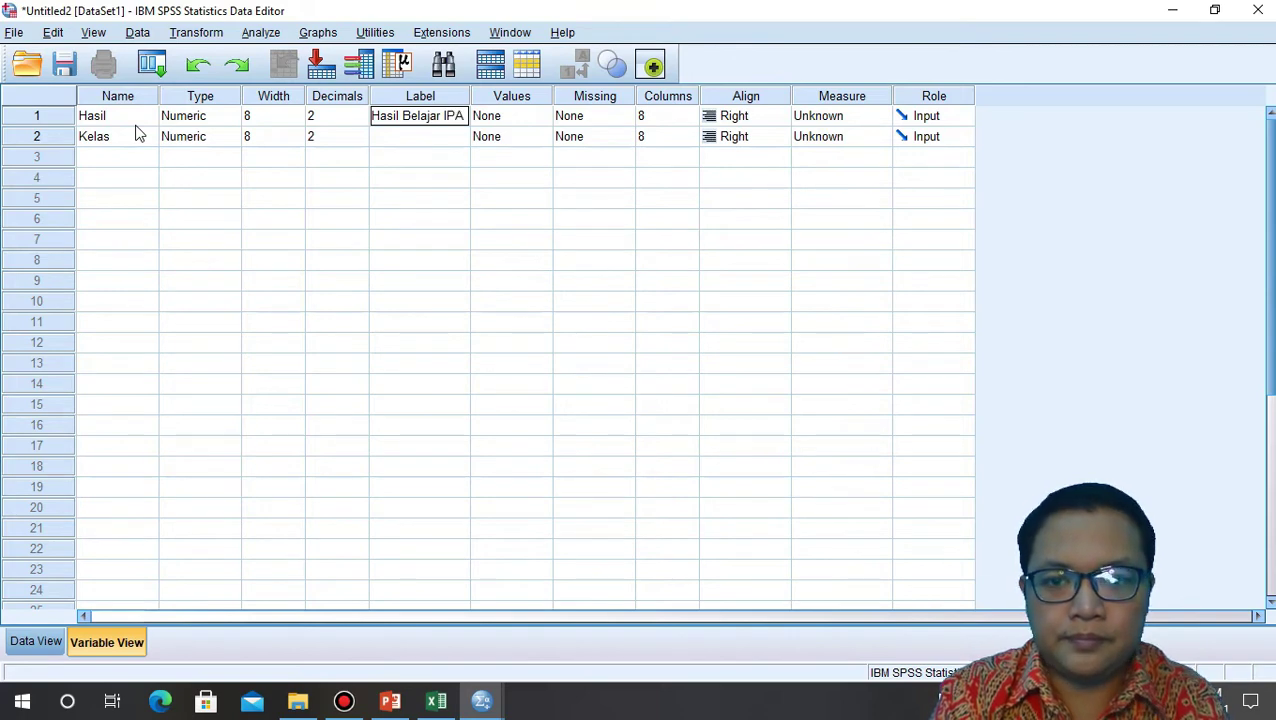
{"action": "key", "text": "Return"}
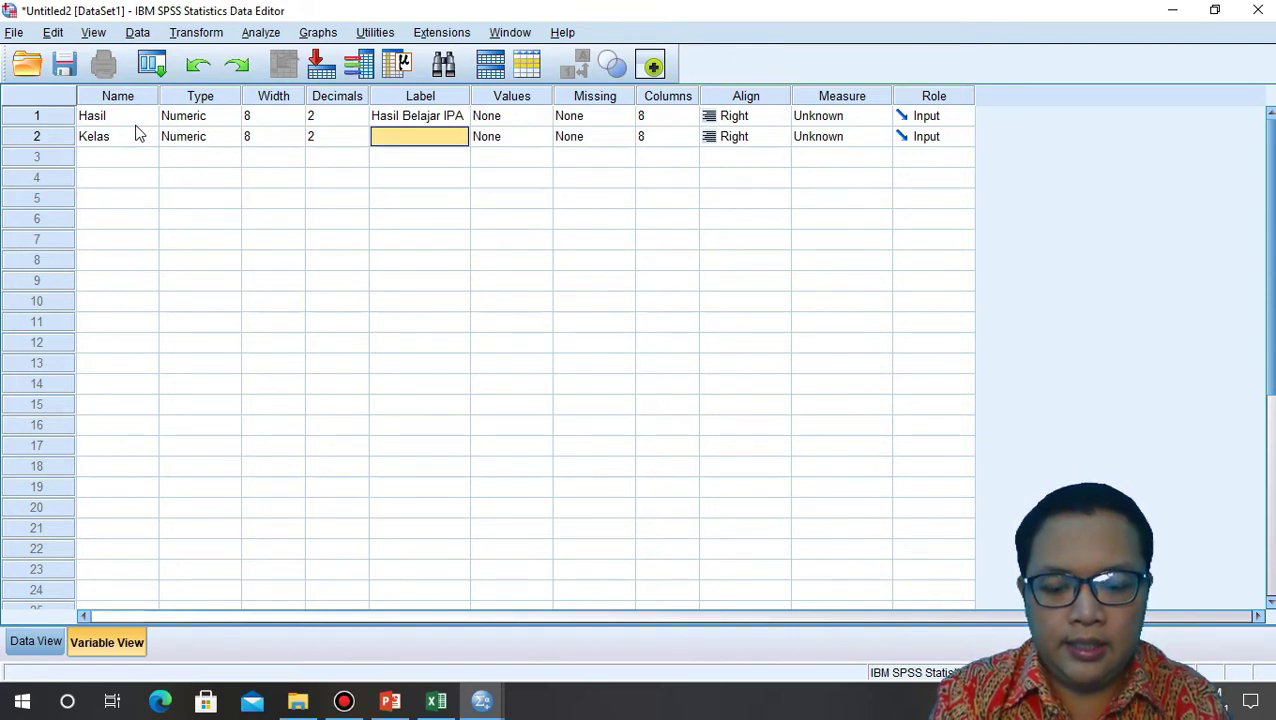
{"action": "key", "text": "Caps_Lock"}
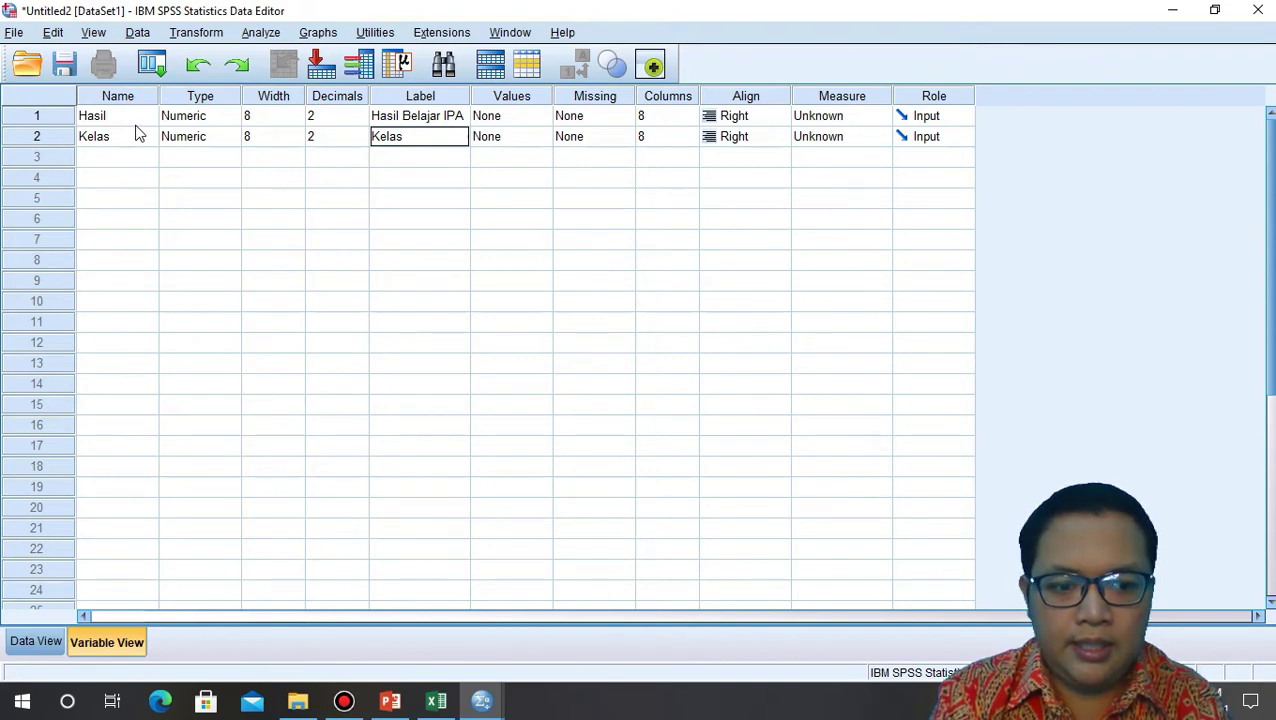
{"action": "key", "text": "Return"}
Add a value label to the Kelas variable, assigning "Kelas Kontrol" to value 1
{"action": "key", "text": "Right"}
{"action": "key", "text": "Up"}
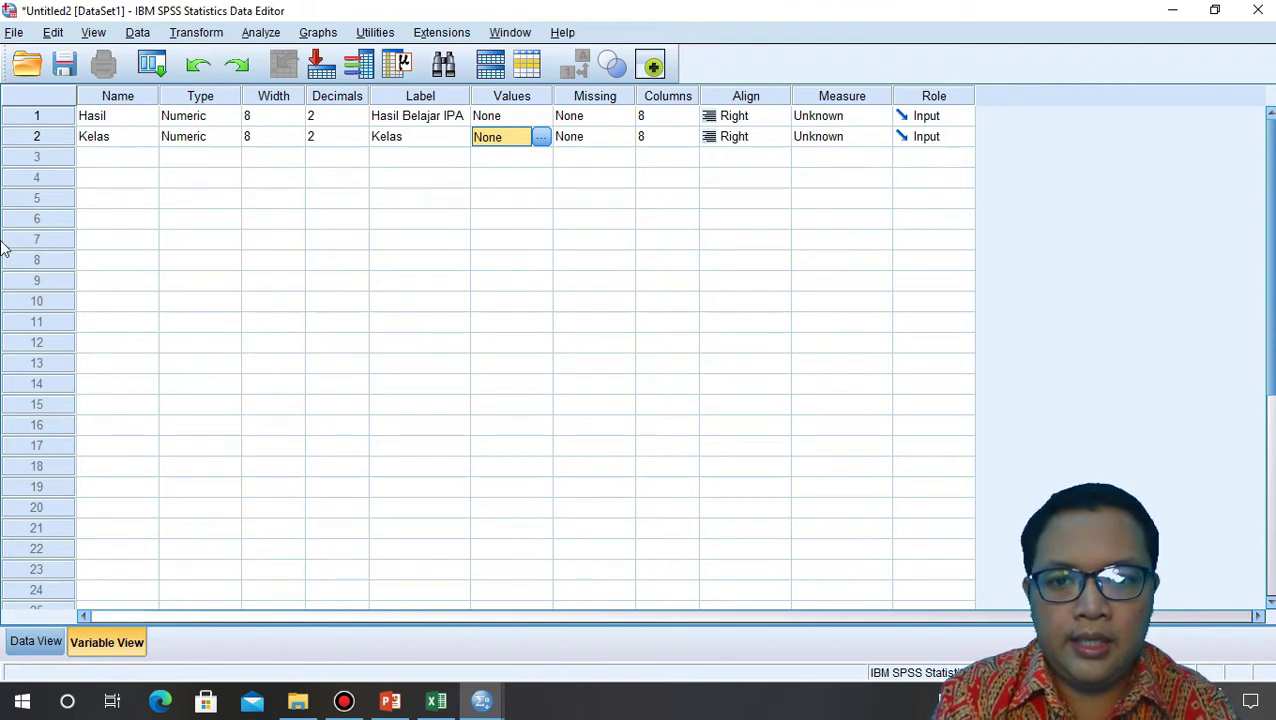
{"action": "left_click", "coordinate": [541, 137]}
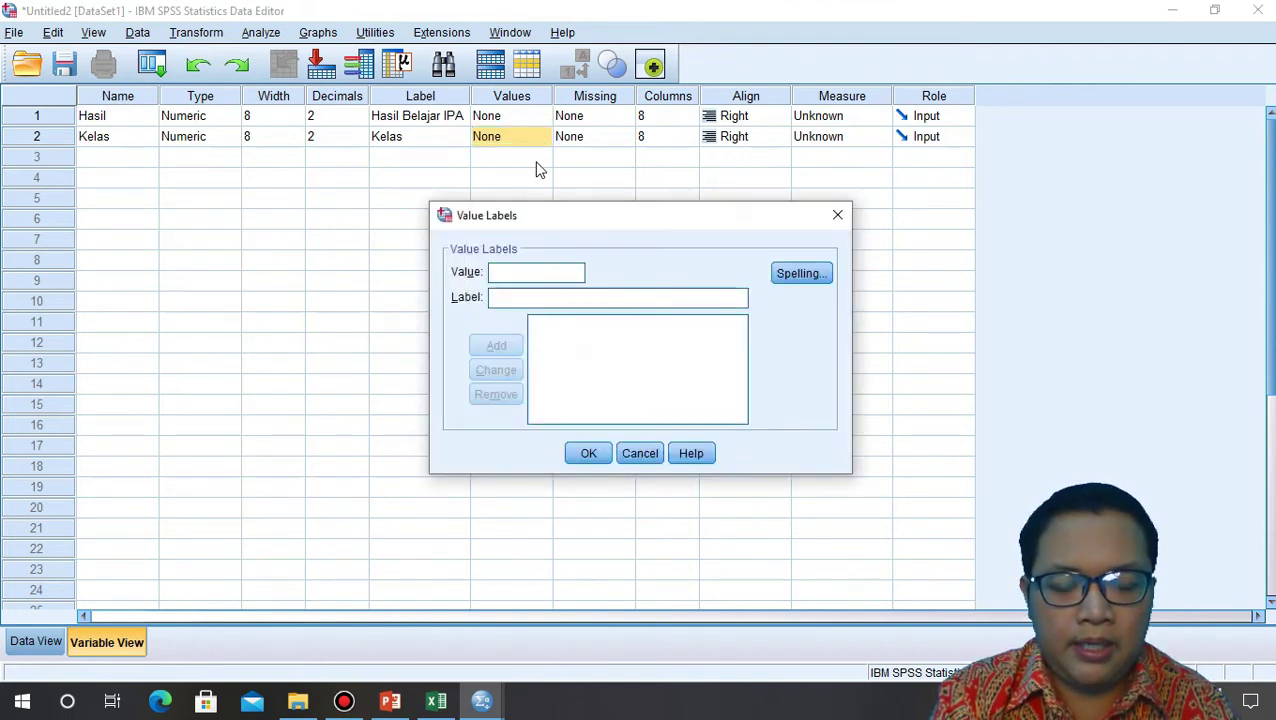
{"action": "left_click", "coordinate": [519, 274]}
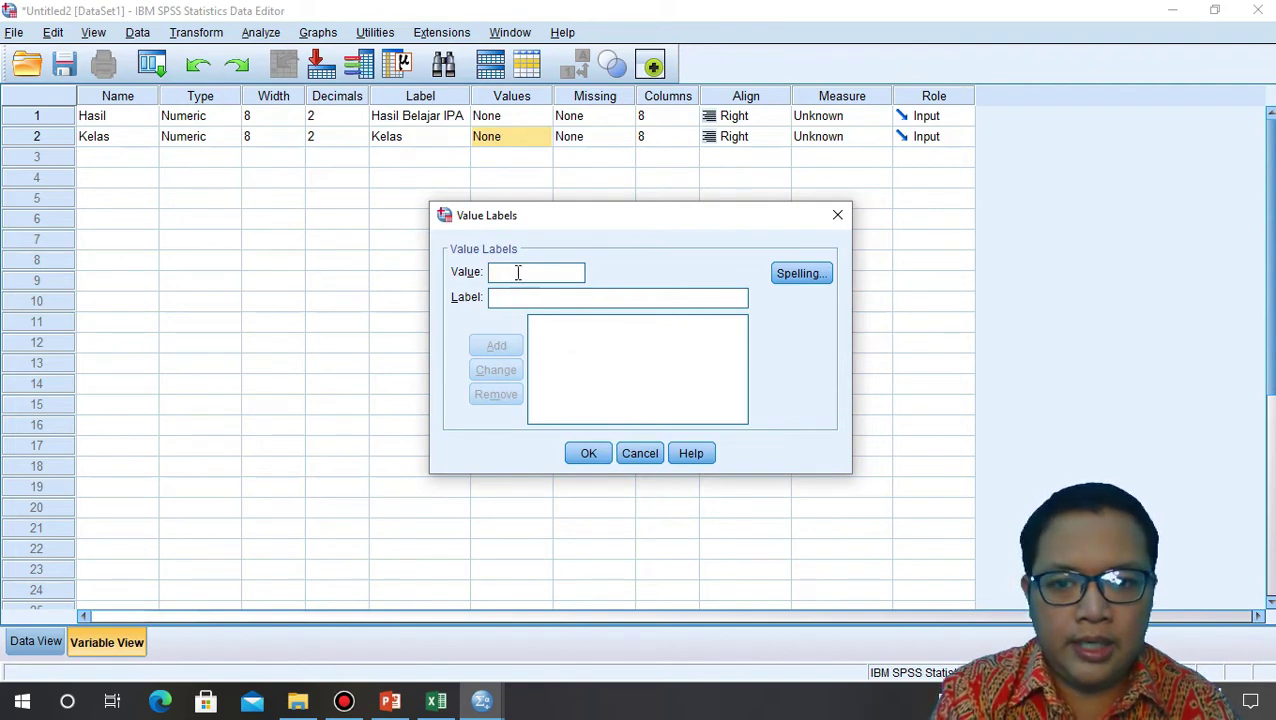
{"action": "type", "text": "1"}
{"action": "left_click", "coordinate": [515, 300]}
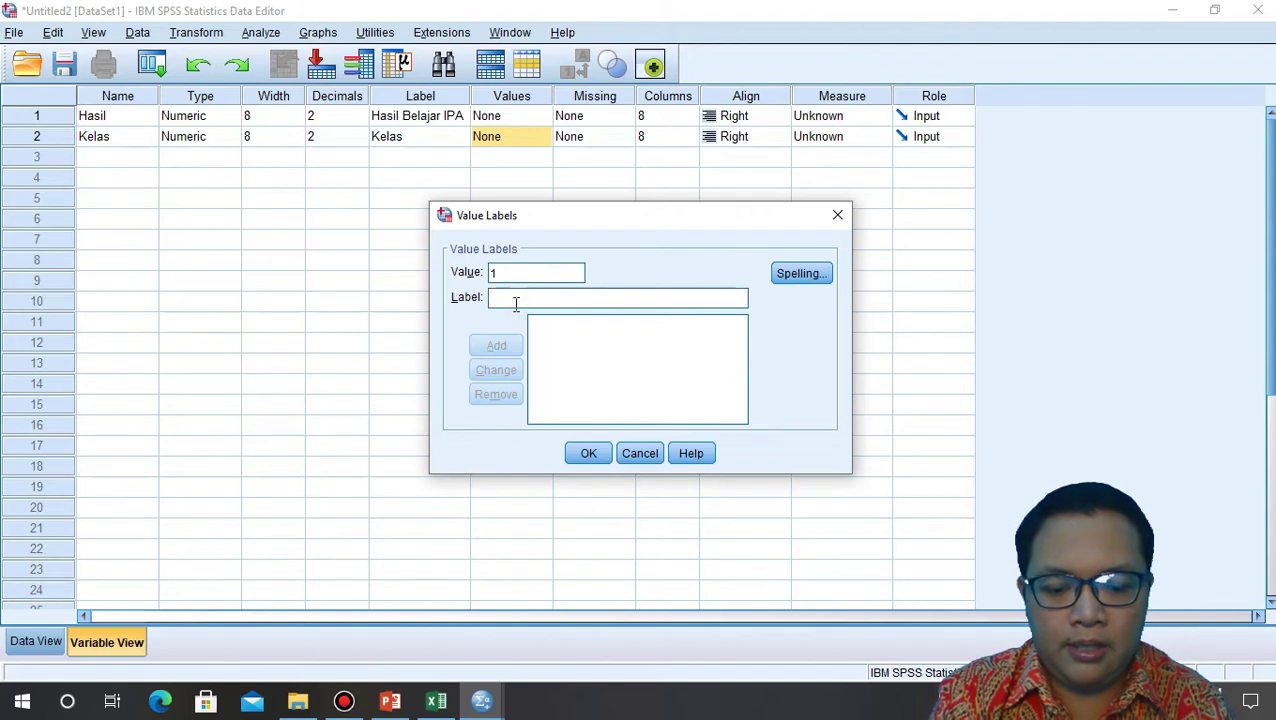
{"action": "type", "text": "Kelas Kontrol"}
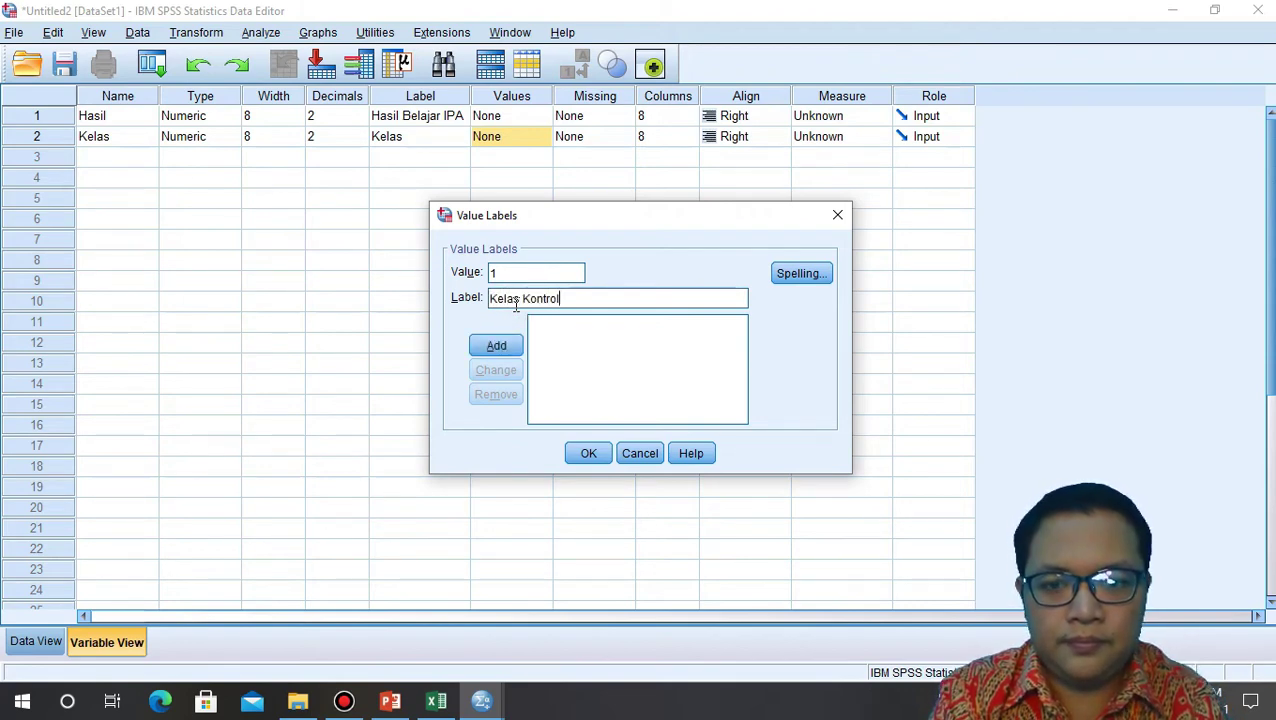
{"action": "left_click", "coordinate": [507, 346]}
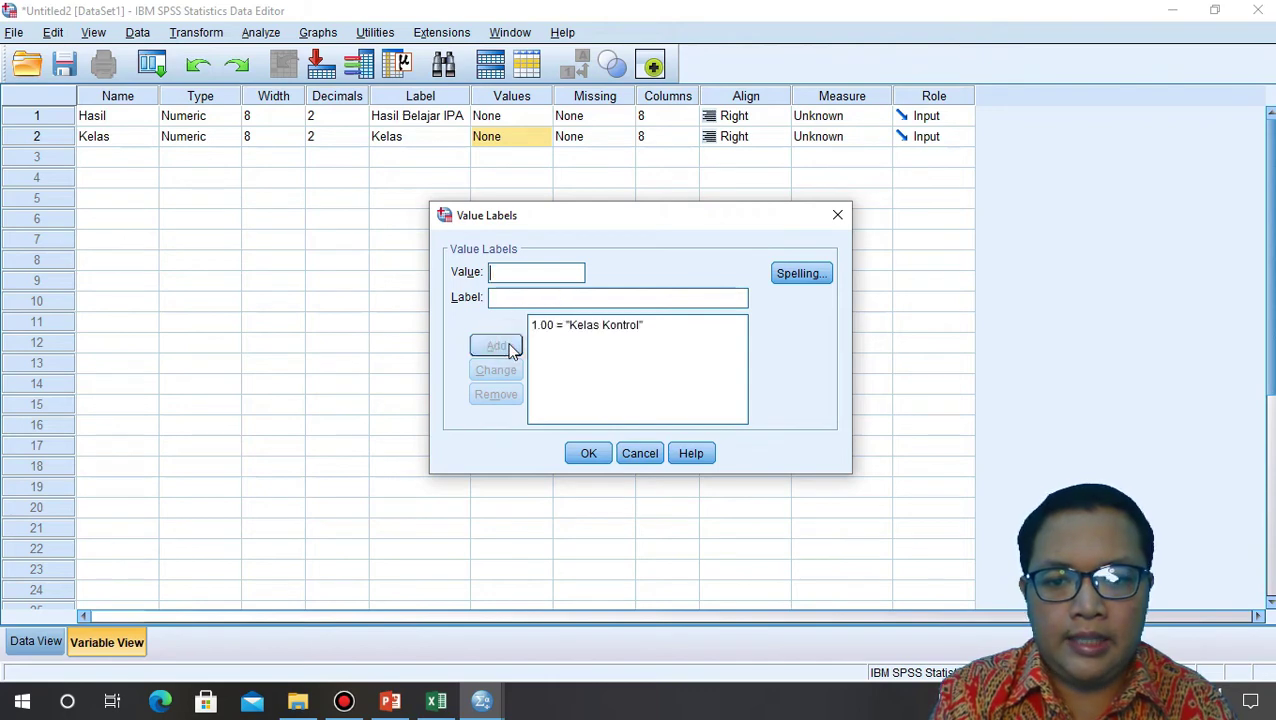
Add a second value label, "Kelas Eksperimen" for value 2, and apply the value labels to Kelas
{"action": "left_click", "coordinate": [536, 270]}
{"action": "left_click", "coordinate": [535, 297]}
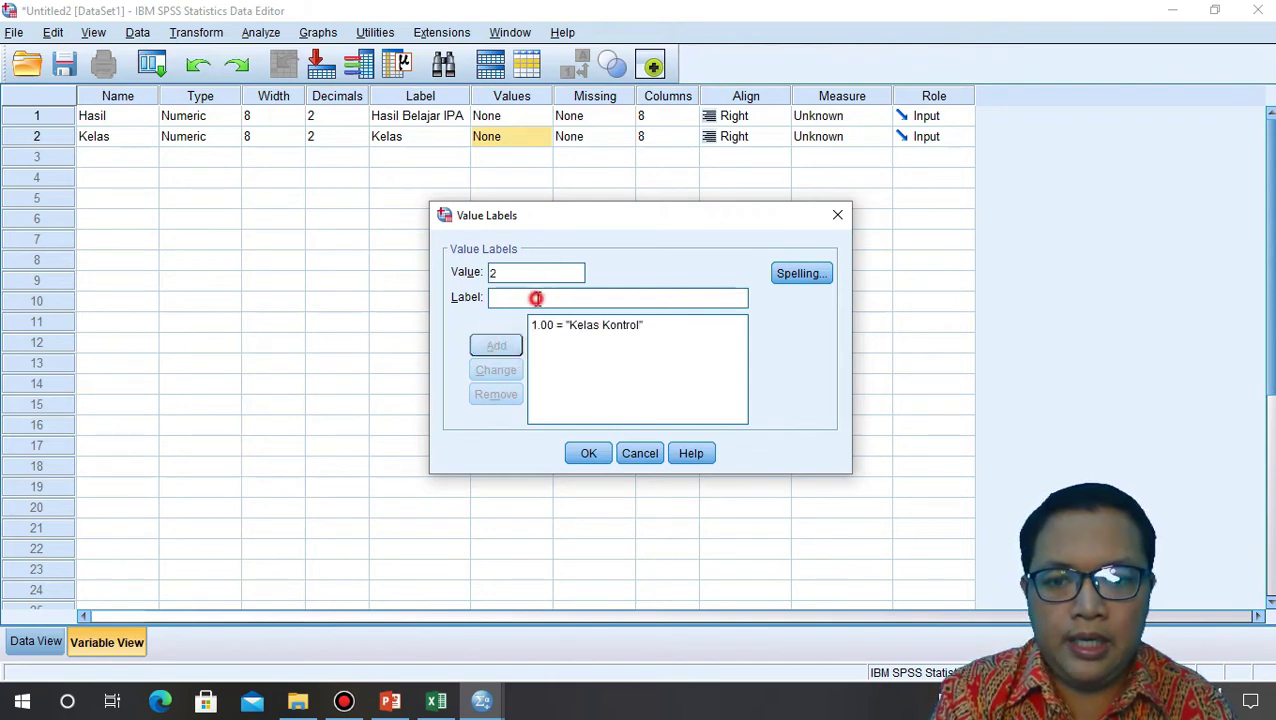
{"action": "type", "text": "Kelas Eksperimen"}
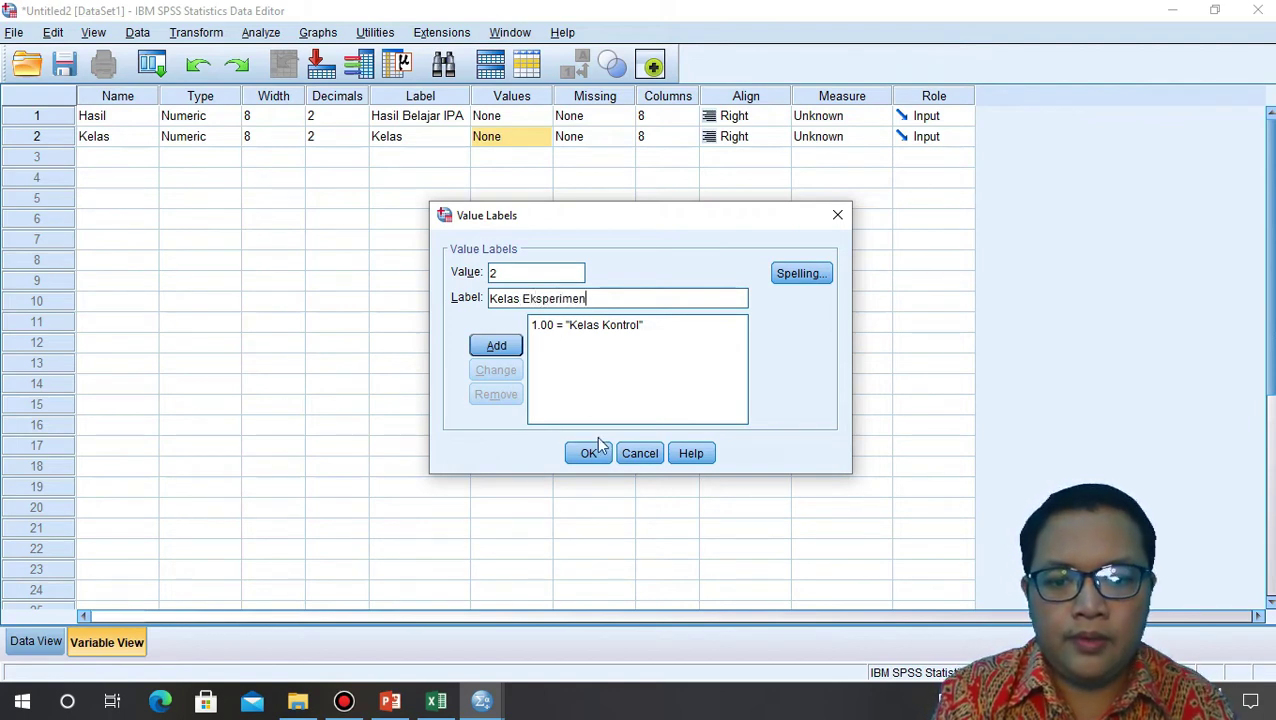
{"action": "left_click", "coordinate": [515, 350]}
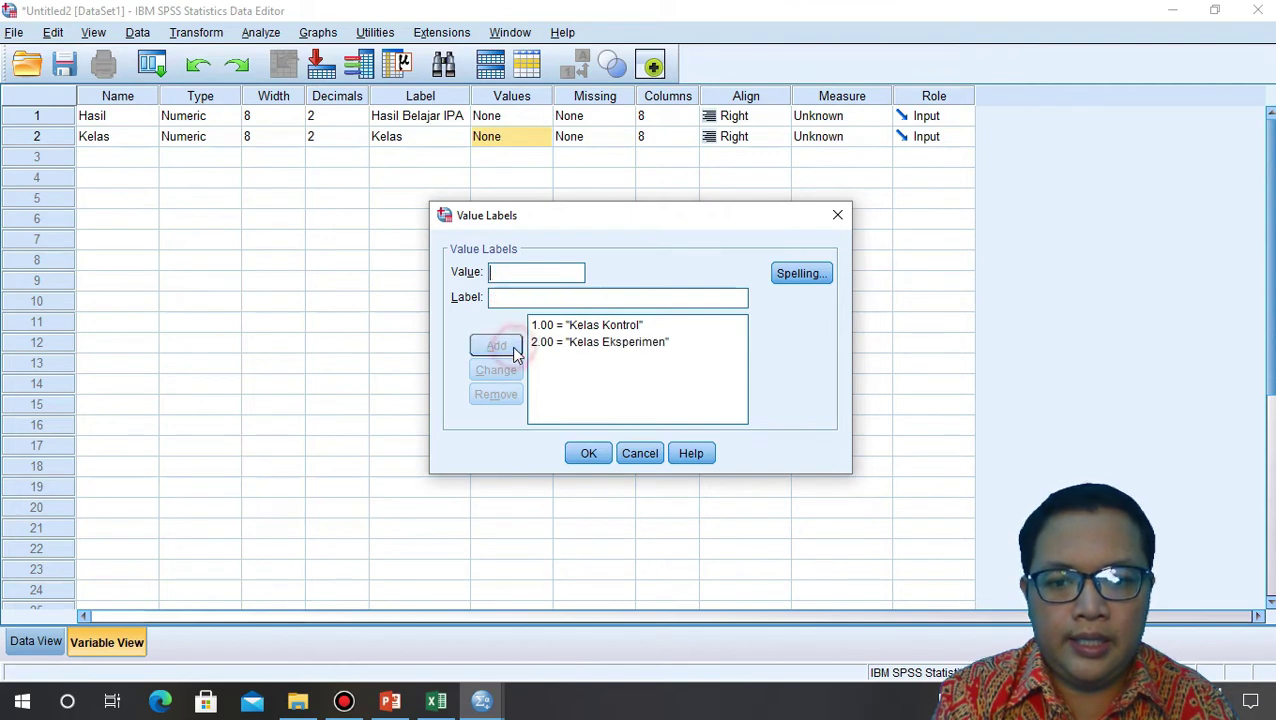
{"action": "left_click", "coordinate": [589, 453]}
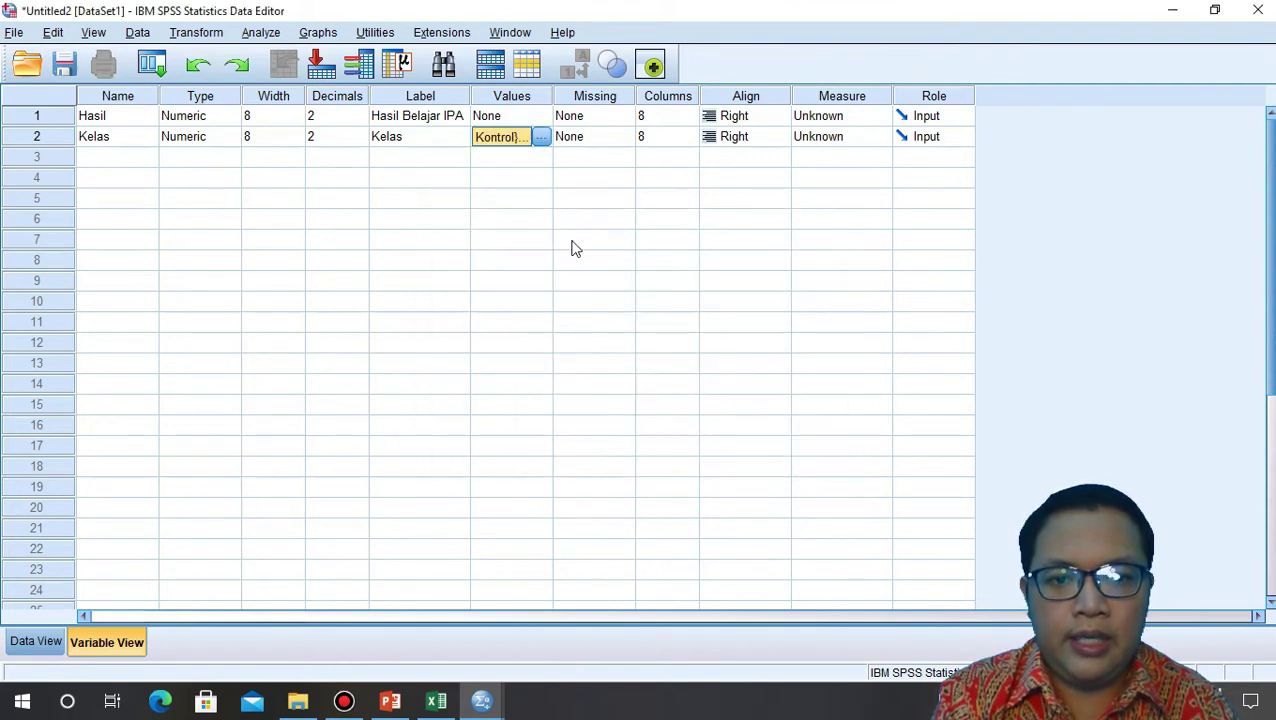
Show the dataset's data cells, switch to Excel and copy the 30 Kelas Kontrol scores without the header
{"action": "left_click", "coordinate": [40, 641]}
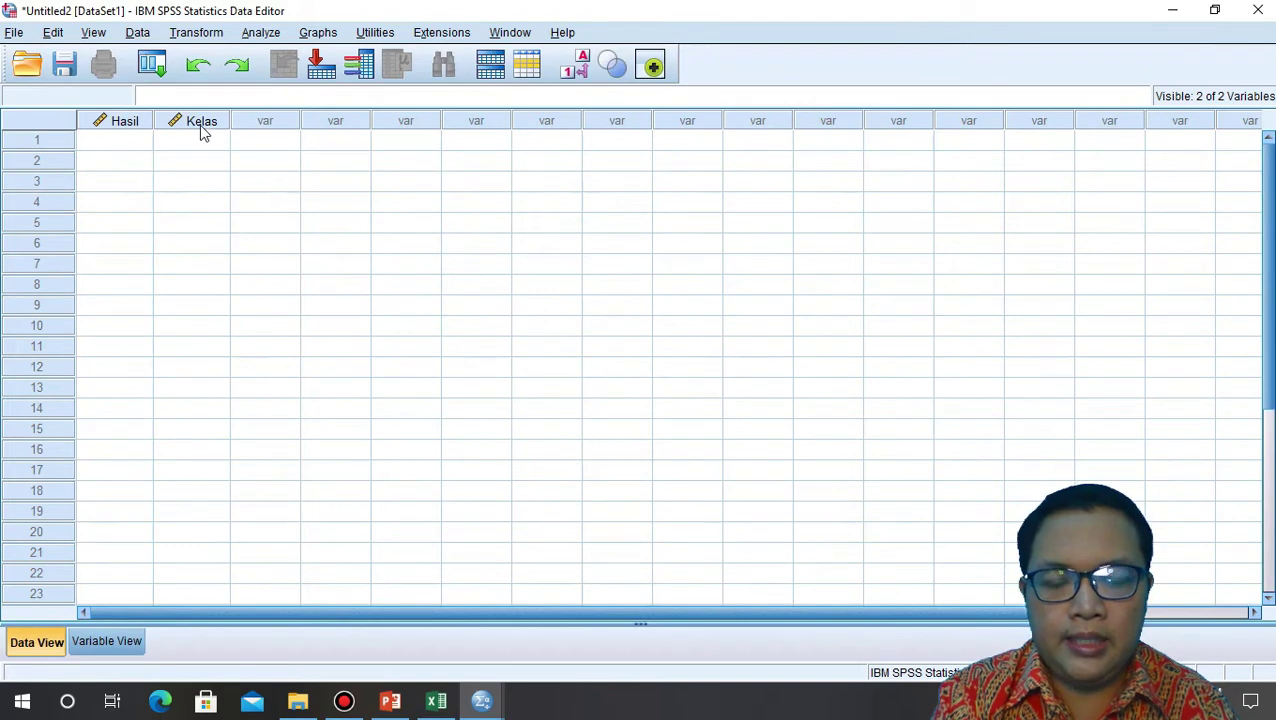
{"action": "left_click", "coordinate": [437, 705]}
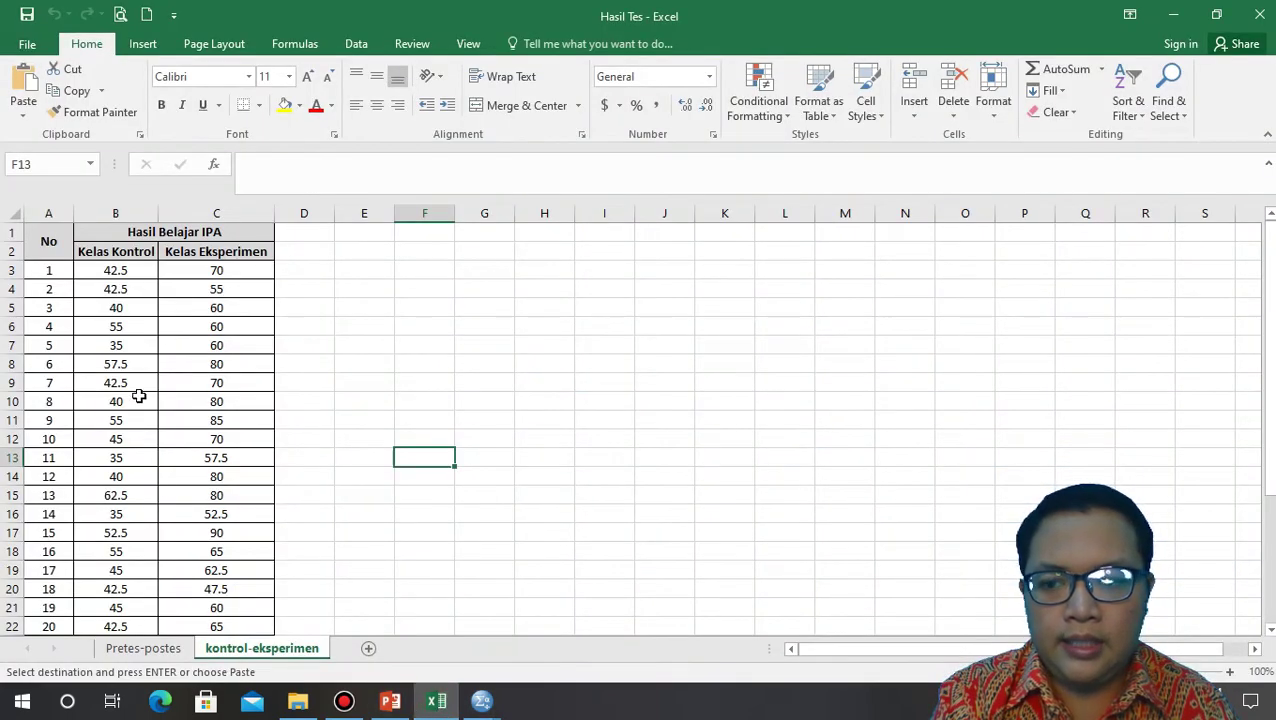
{"action": "left_click", "coordinate": [130, 271]}
{"action": "left_click_drag", "start_coordinate": [130, 271], "coordinate": [114, 607]}
{"action": "scroll", "coordinate": [118, 490], "scroll_direction": "up", "scroll_amount": 3}
{"action": "right_click", "coordinate": [120, 322]}
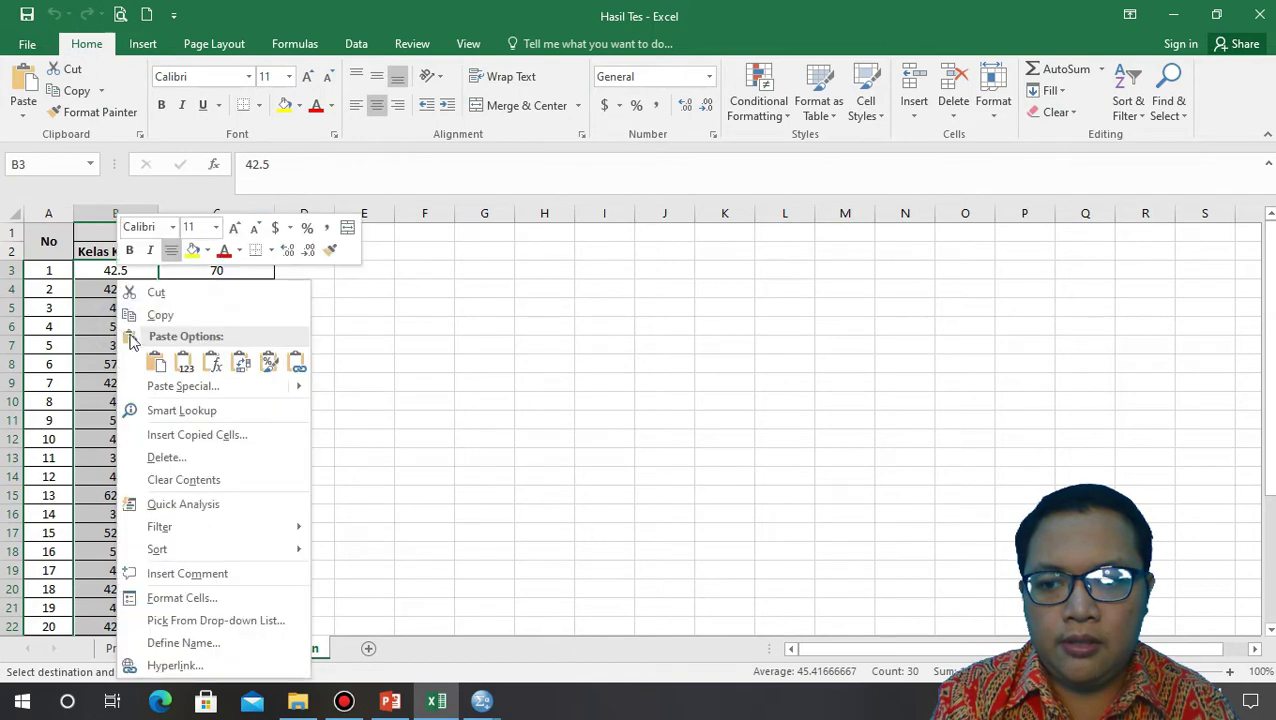
{"action": "left_click", "coordinate": [178, 309]}
Switch to SPSS and paste the control class scores into the Hasil column from row 1
{"action": "left_click", "coordinate": [482, 701]}
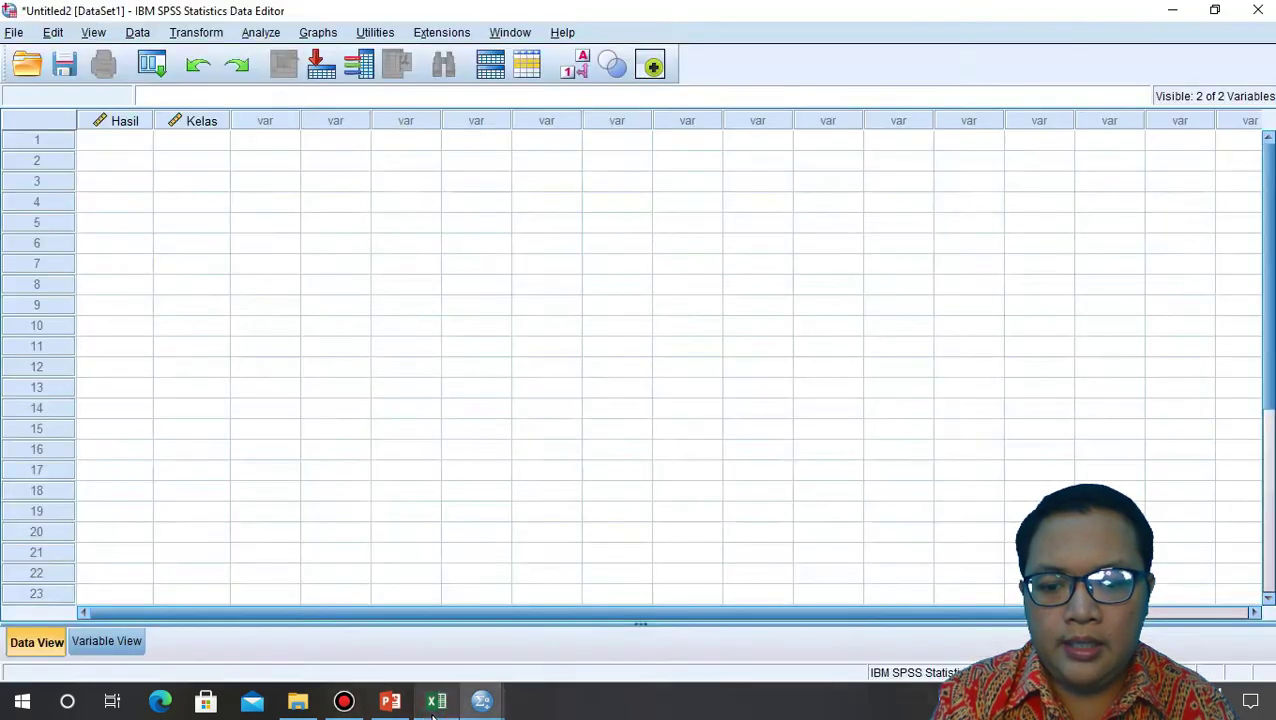
{"action": "left_click", "coordinate": [126, 145]}
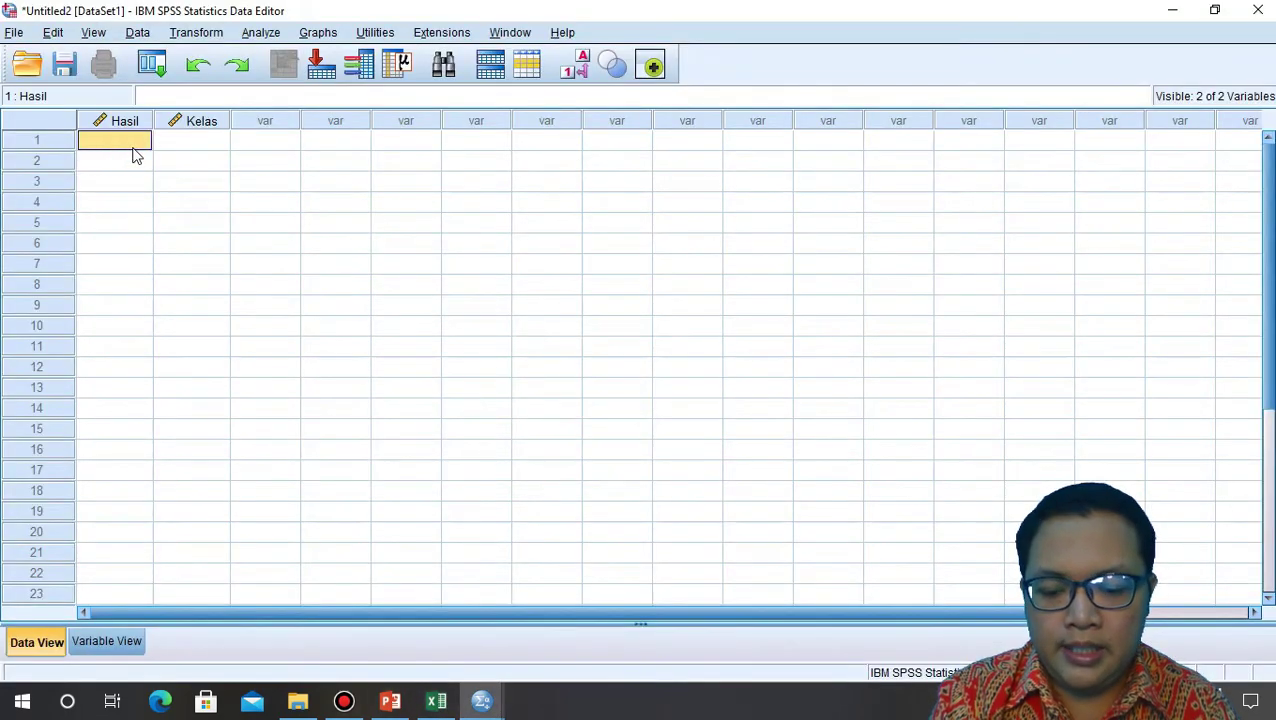
{"action": "right_click", "coordinate": [130, 143]}
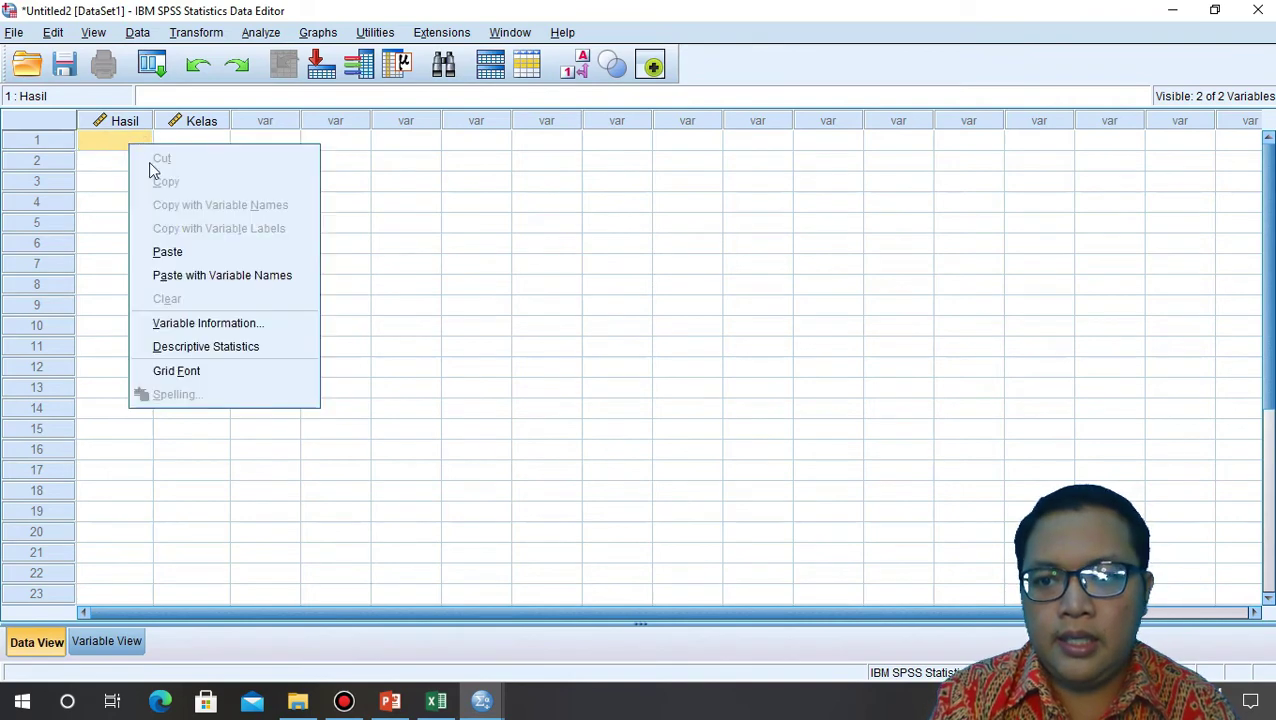
{"action": "left_click", "coordinate": [180, 258]}
Select the Hasil cell in row 31, switch to Excel and copy the 30 Kelas Eksperimen scores
{"action": "scroll", "coordinate": [214, 315], "scroll_direction": "down", "scroll_amount": 6}
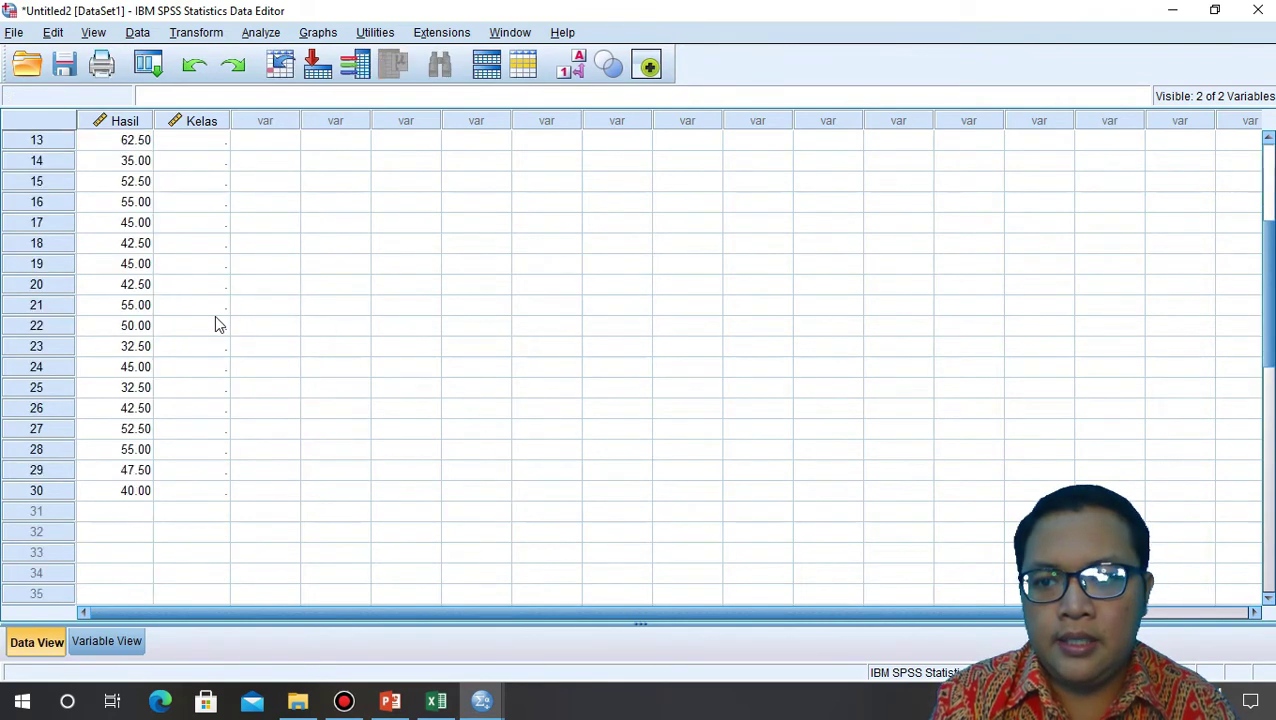
{"action": "left_click", "coordinate": [140, 388]}
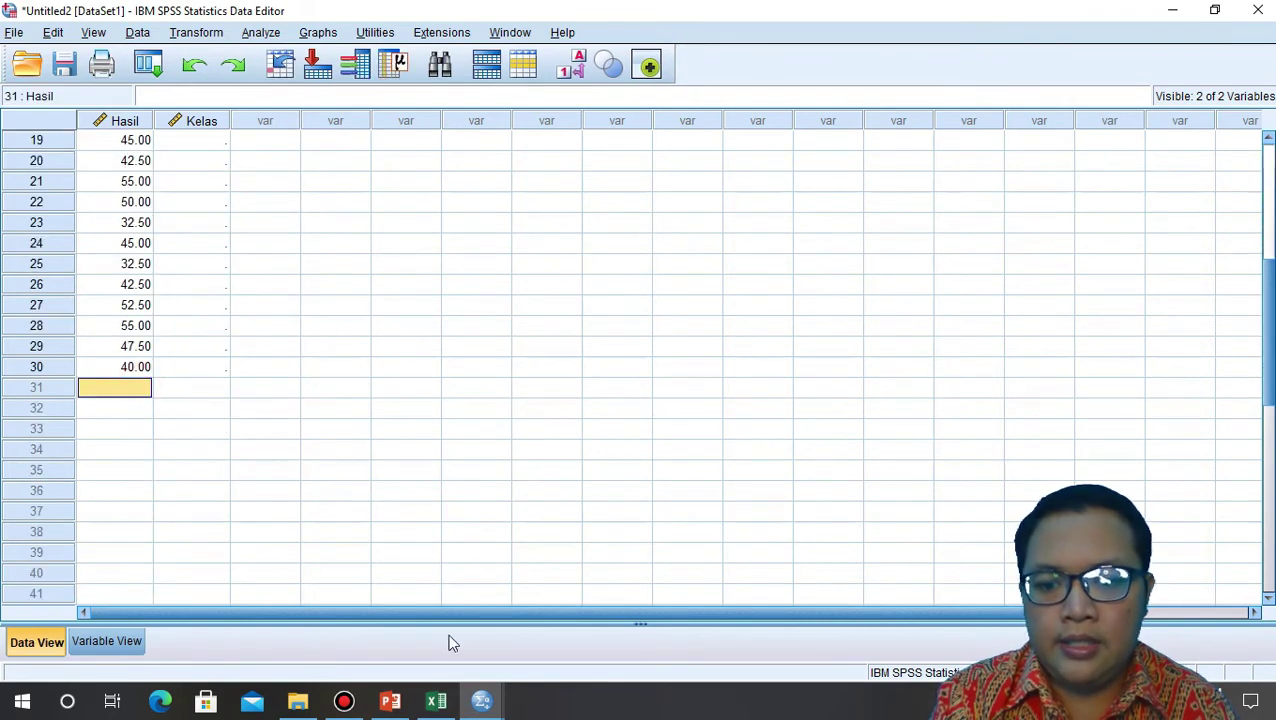
{"action": "left_click", "coordinate": [438, 703]}
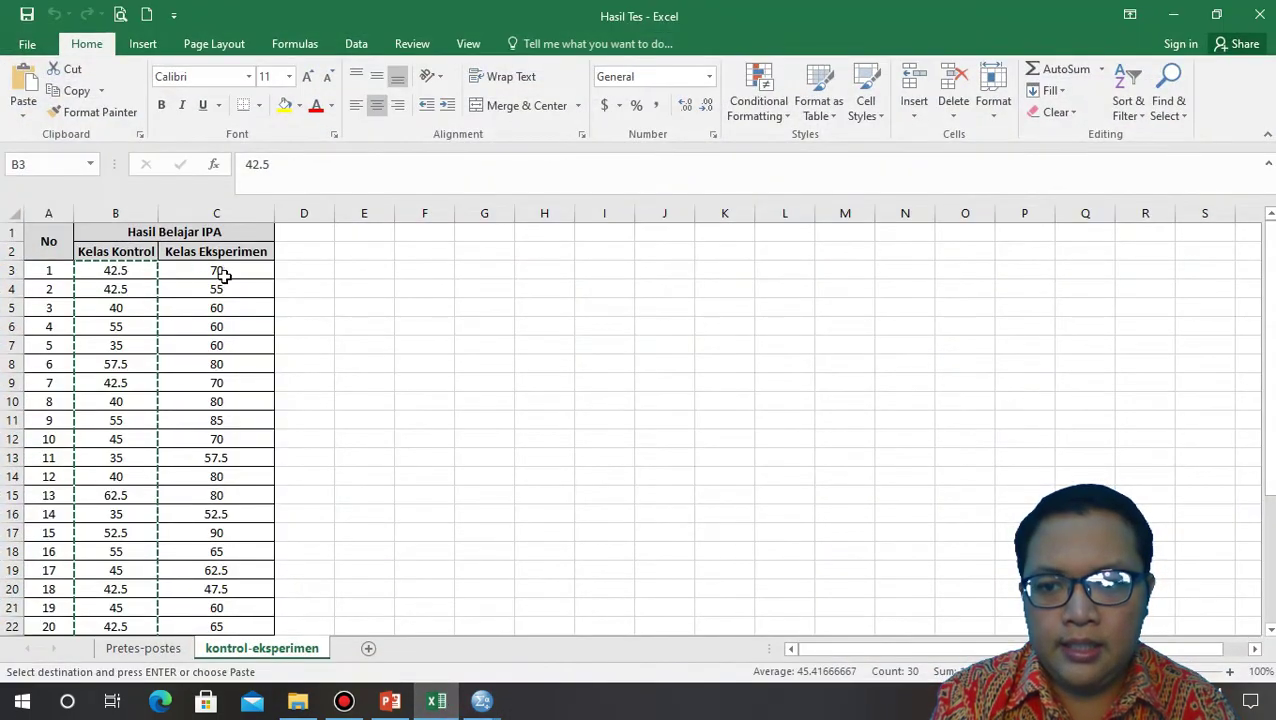
{"action": "left_click_drag", "start_coordinate": [220, 273], "coordinate": [231, 605]}
{"action": "scroll", "coordinate": [214, 407], "scroll_direction": "up", "scroll_amount": 4}
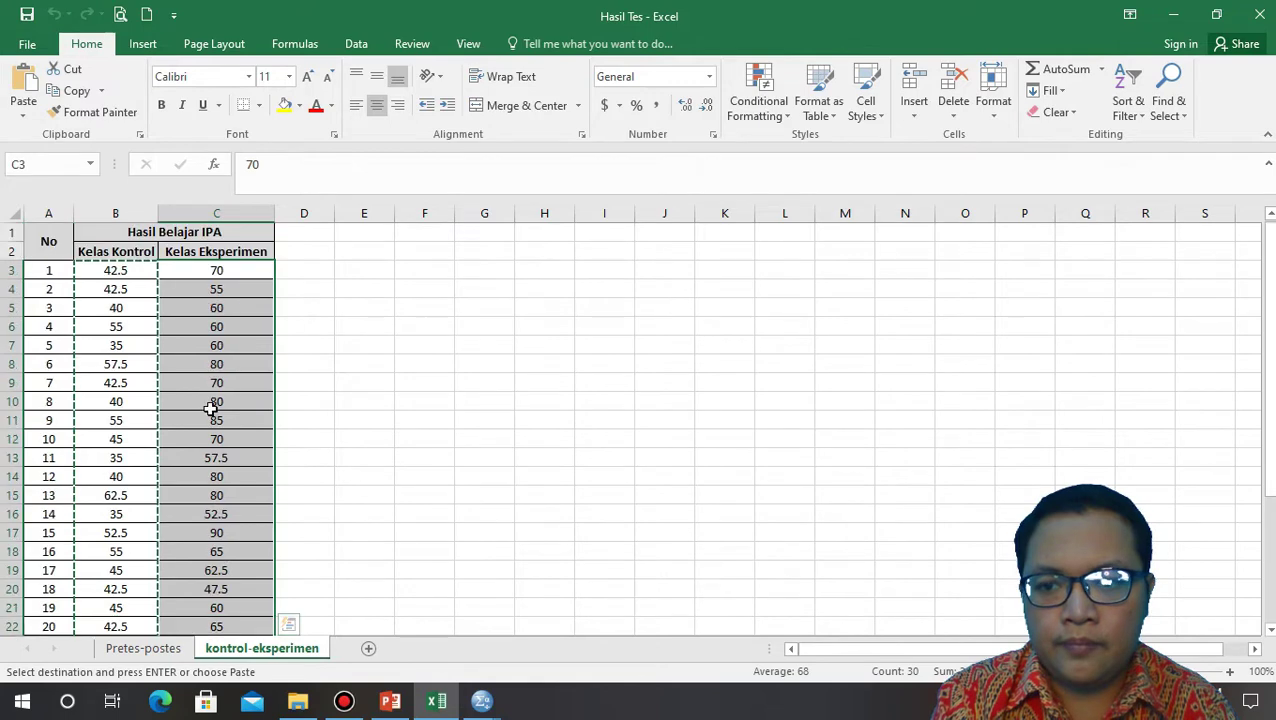
{"action": "right_click", "coordinate": [210, 354]}
{"action": "left_click", "coordinate": [250, 318]}
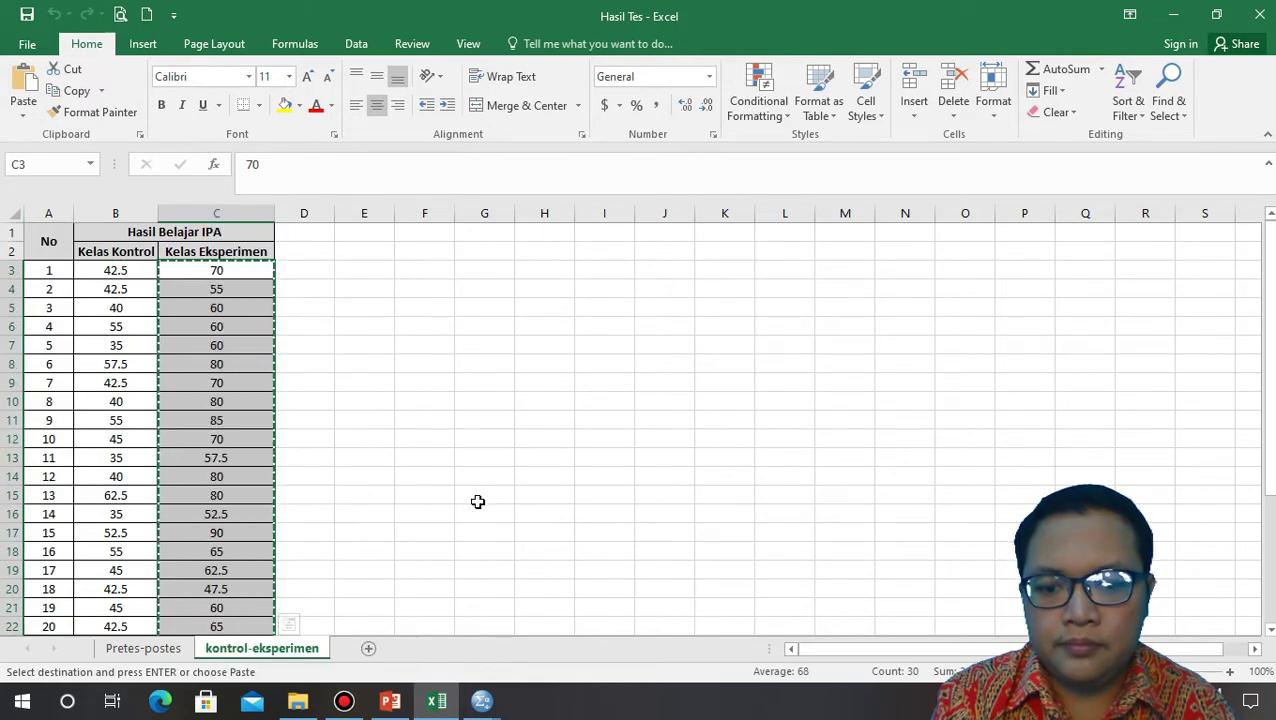
Switch to the SPSS dataset and paste the experimental class scores into the Hasil column from row 31, then check the column
{"action": "mouse_move", "coordinate": [480, 700]}
{"action": "left_click", "coordinate": [502, 634]}
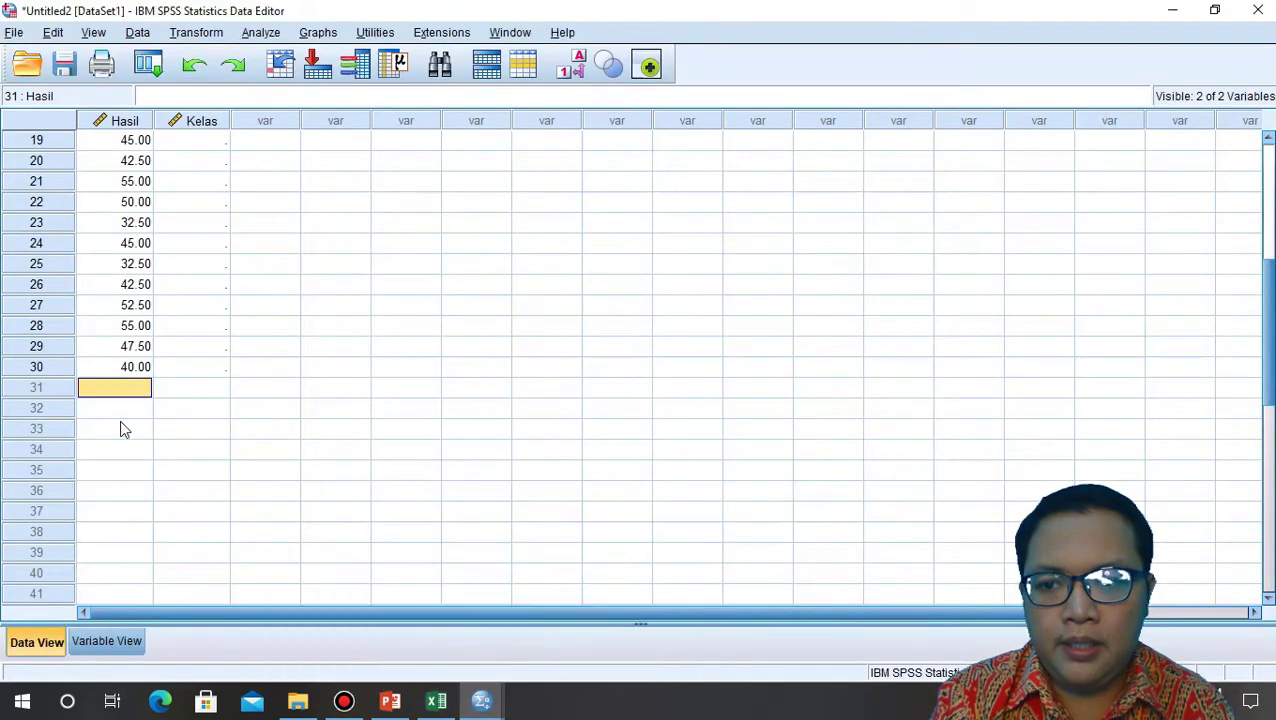
{"action": "right_click", "coordinate": [127, 394]}
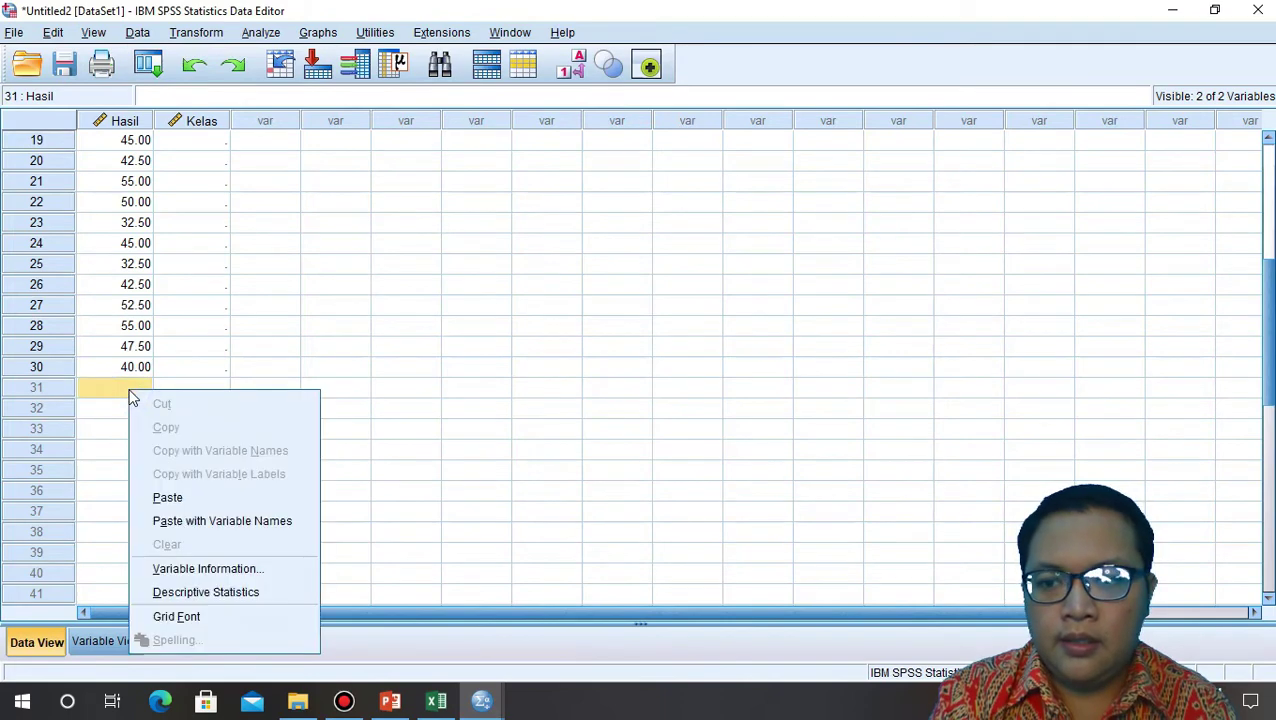
{"action": "left_click", "coordinate": [168, 498]}
{"action": "scroll", "coordinate": [165, 416], "scroll_direction": "up", "scroll_amount": 6}
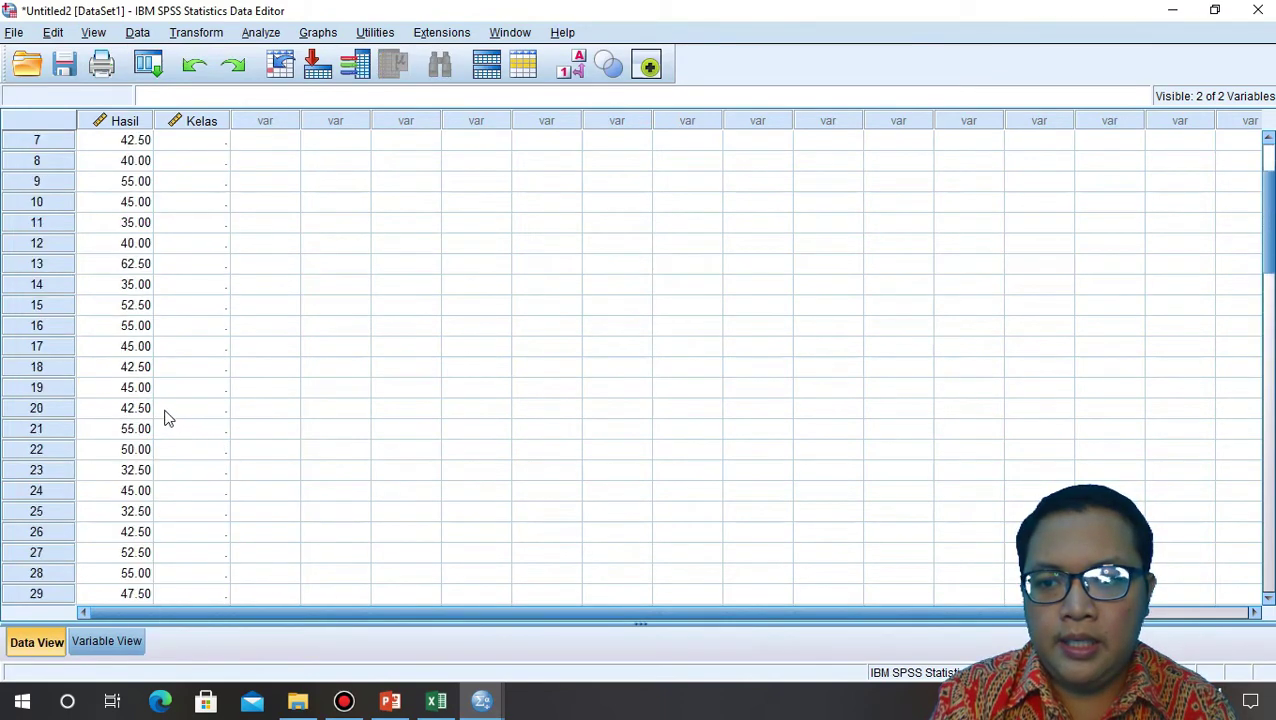
{"action": "scroll", "coordinate": [137, 260], "scroll_direction": "down", "scroll_amount": 10}
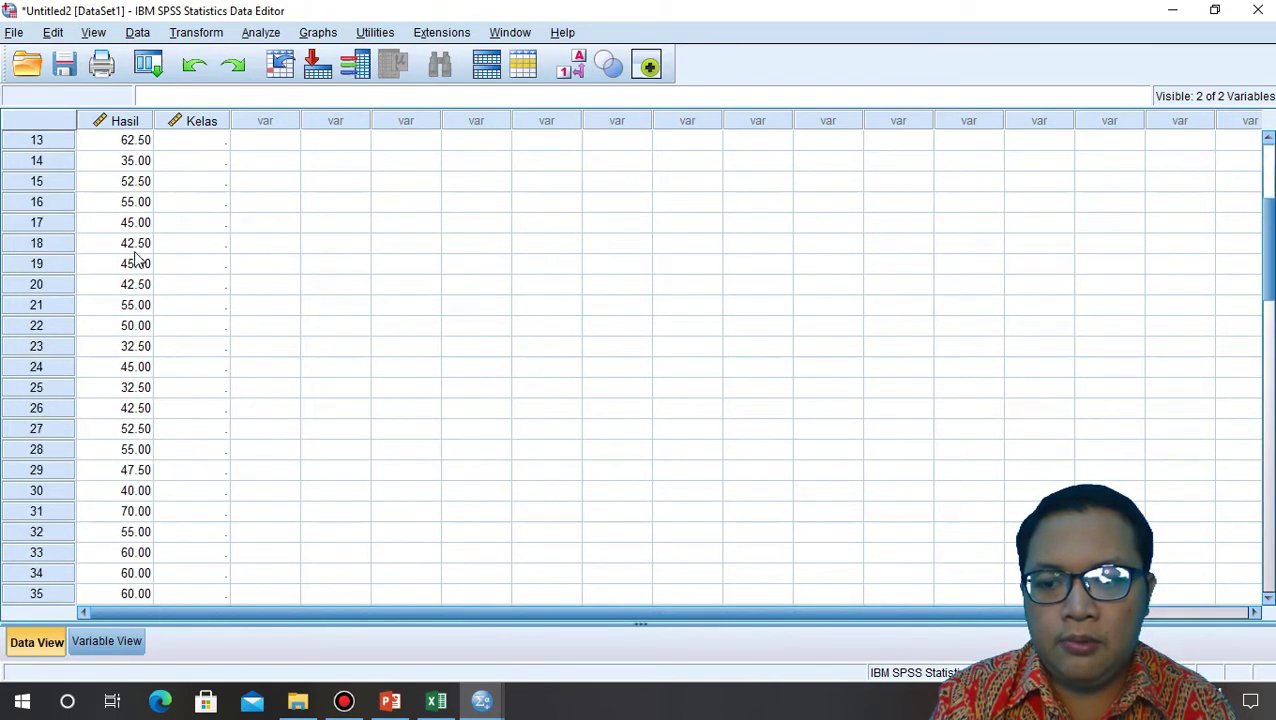
{"action": "scroll", "coordinate": [137, 260], "scroll_direction": "up", "scroll_amount": 10}
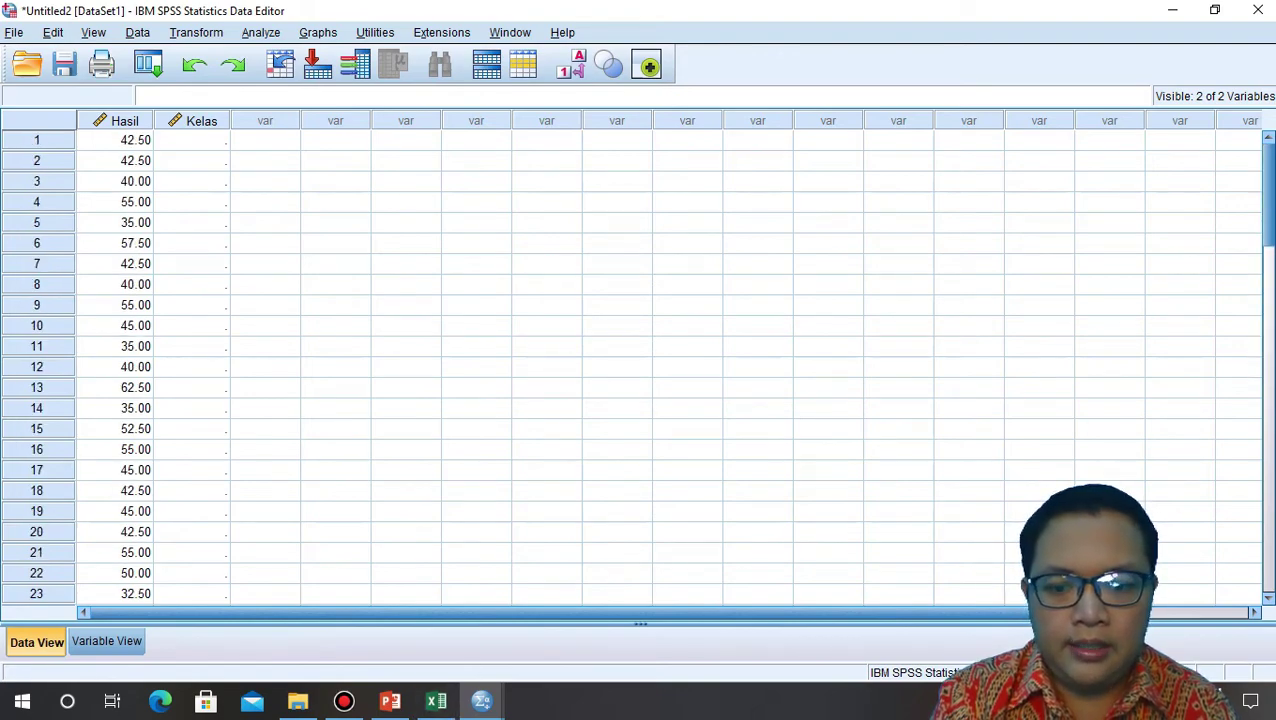
Switch to Excel and fill D3:D32 on the kontrol-eksperimen sheet with the class code 1
{"action": "left_click", "coordinate": [390, 701]}
{"action": "left_click", "coordinate": [436, 701]}
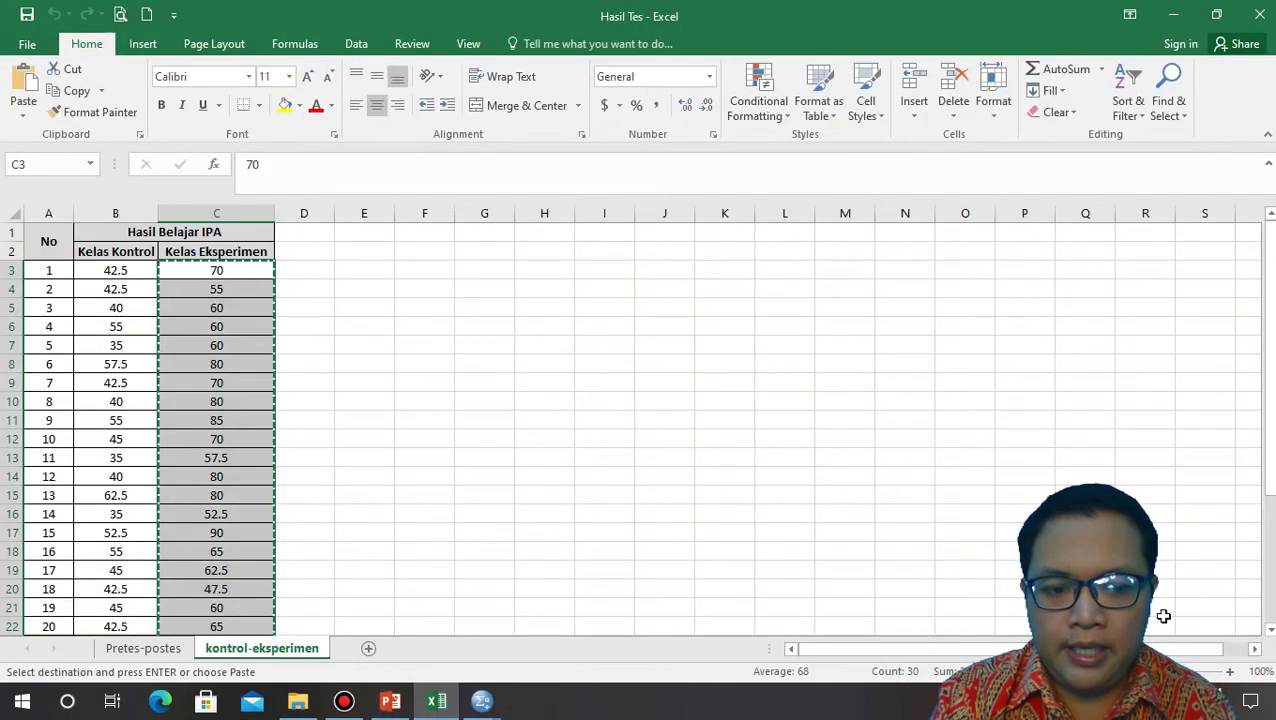
{"action": "left_click", "coordinate": [480, 700]}
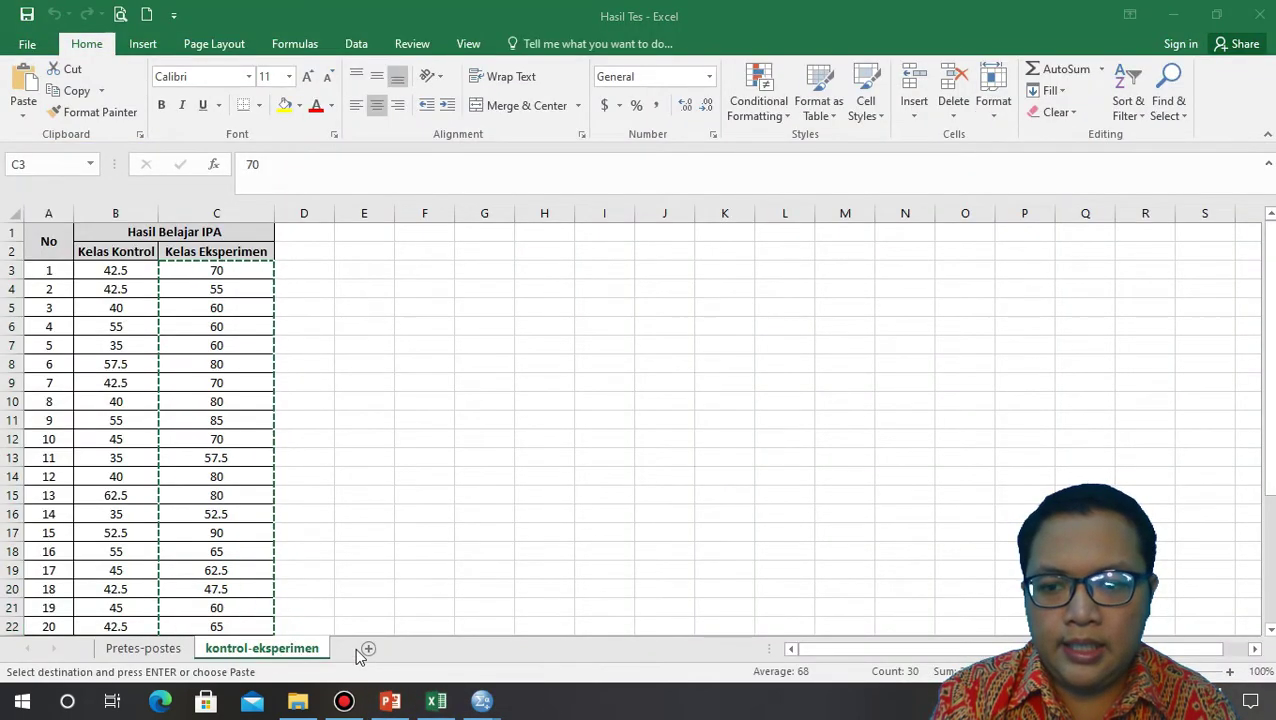
{"action": "left_click", "coordinate": [313, 278]}
{"action": "double_click", "coordinate": [313, 272]}
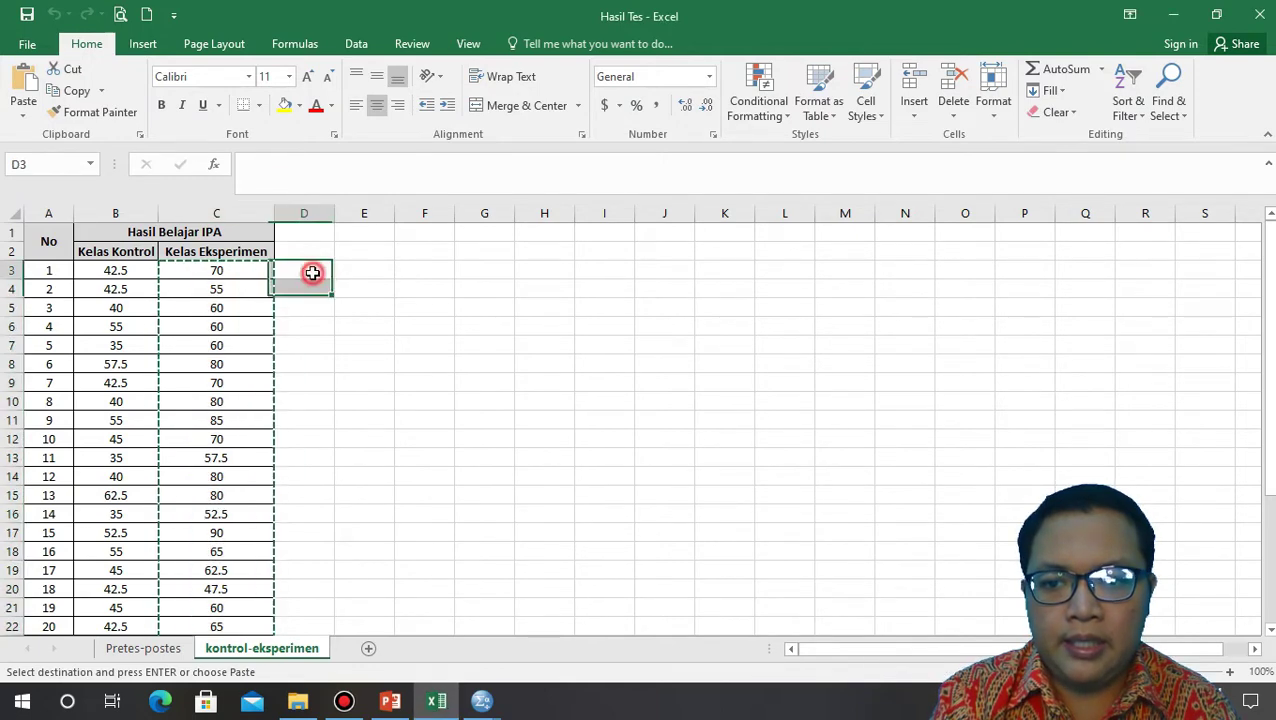
{"action": "left_click", "coordinate": [407, 276]}
{"action": "left_click", "coordinate": [322, 273]}
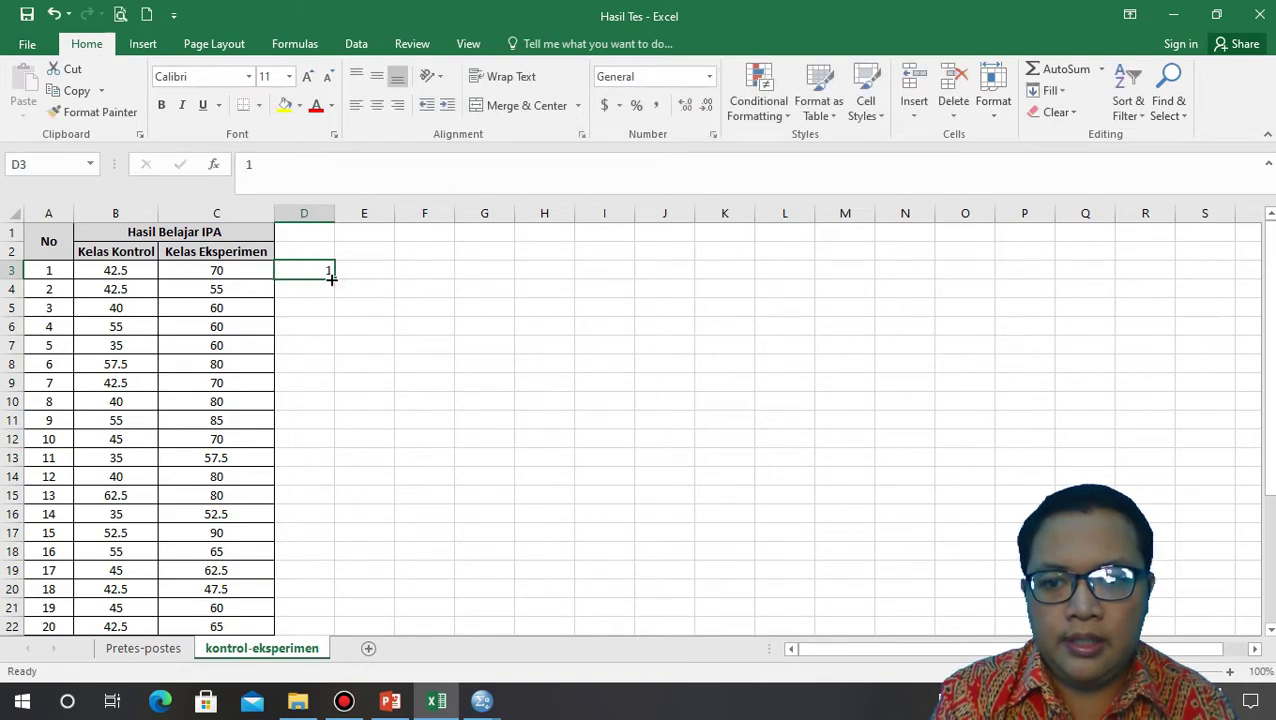
{"action": "left_click_drag", "start_coordinate": [334, 278], "coordinate": [330, 612]}
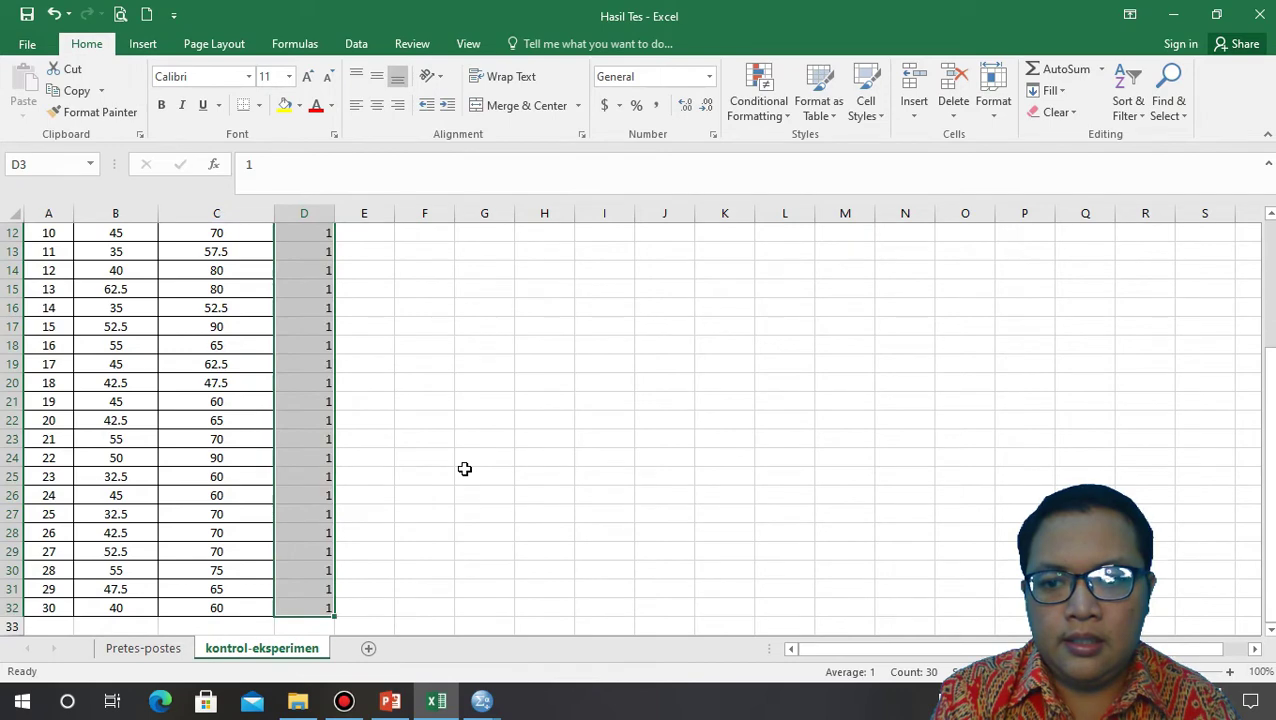
Fill E3:E32 on the kontrol-eksperimen sheet with the class code 2
{"action": "scroll", "coordinate": [377, 336], "scroll_direction": "up", "scroll_amount": 4}
{"action": "left_click", "coordinate": [379, 270]}
{"action": "type", "text": "2"}
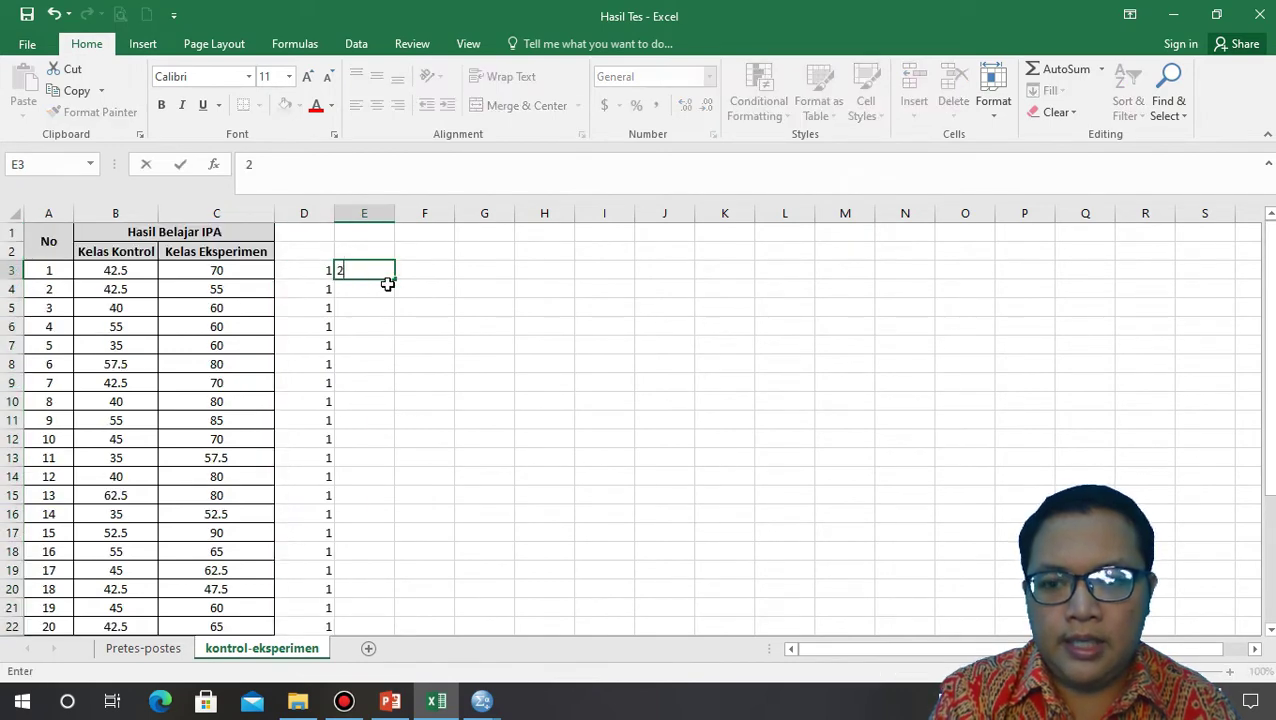
{"action": "left_click", "coordinate": [397, 293]}
{"action": "left_click", "coordinate": [379, 270]}
{"action": "left_click_drag", "start_coordinate": [394, 280], "coordinate": [407, 609]}
{"action": "scroll", "coordinate": [447, 511], "scroll_direction": "up", "scroll_amount": 4}
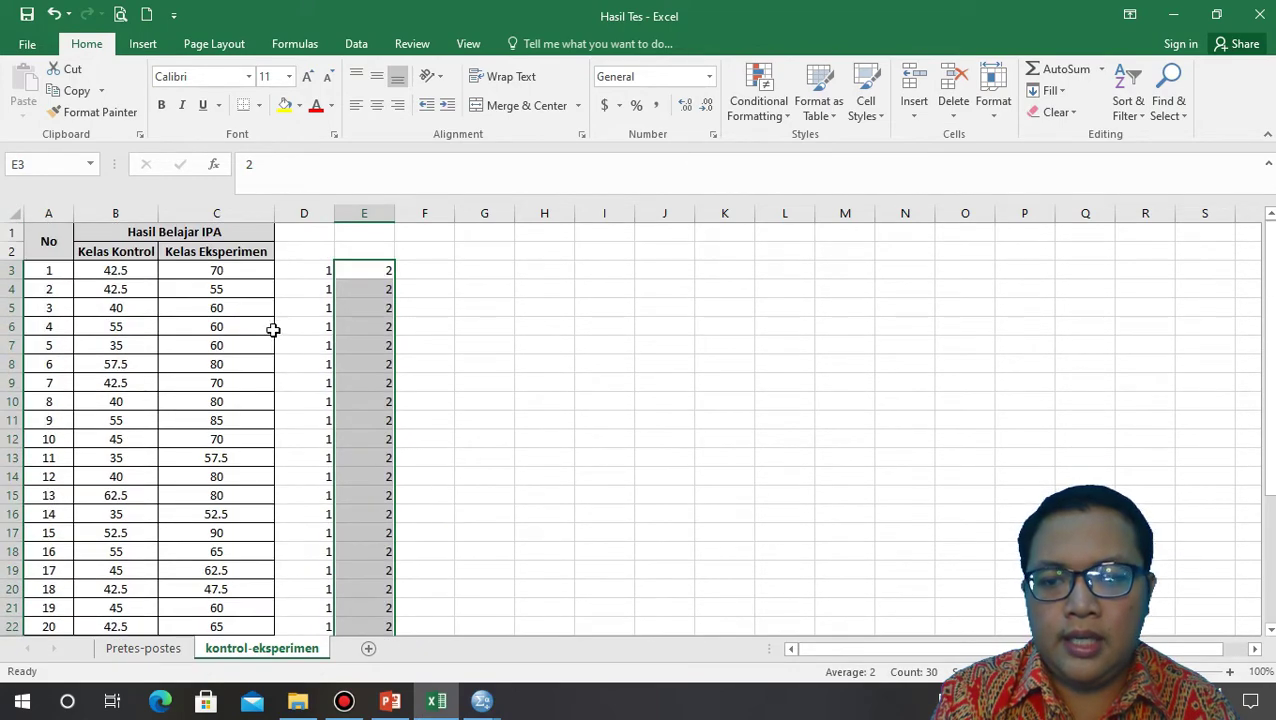
Copy the class codes 1 in D3:D32
{"action": "left_click", "coordinate": [297, 289]}
{"action": "left_click_drag", "start_coordinate": [308, 270], "coordinate": [303, 608]}
{"action": "right_click", "coordinate": [297, 540]}
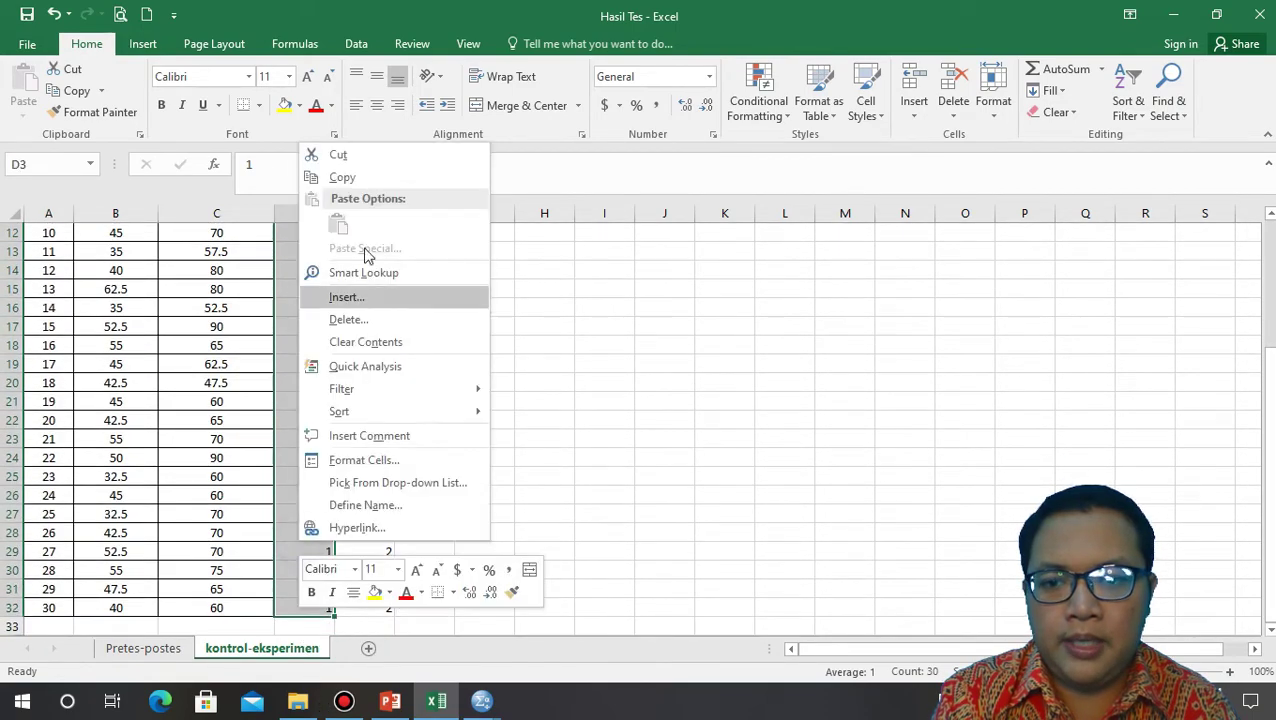
{"action": "left_click", "coordinate": [376, 186]}
{"action": "scroll", "coordinate": [376, 300], "scroll_direction": "up", "scroll_amount": 4}
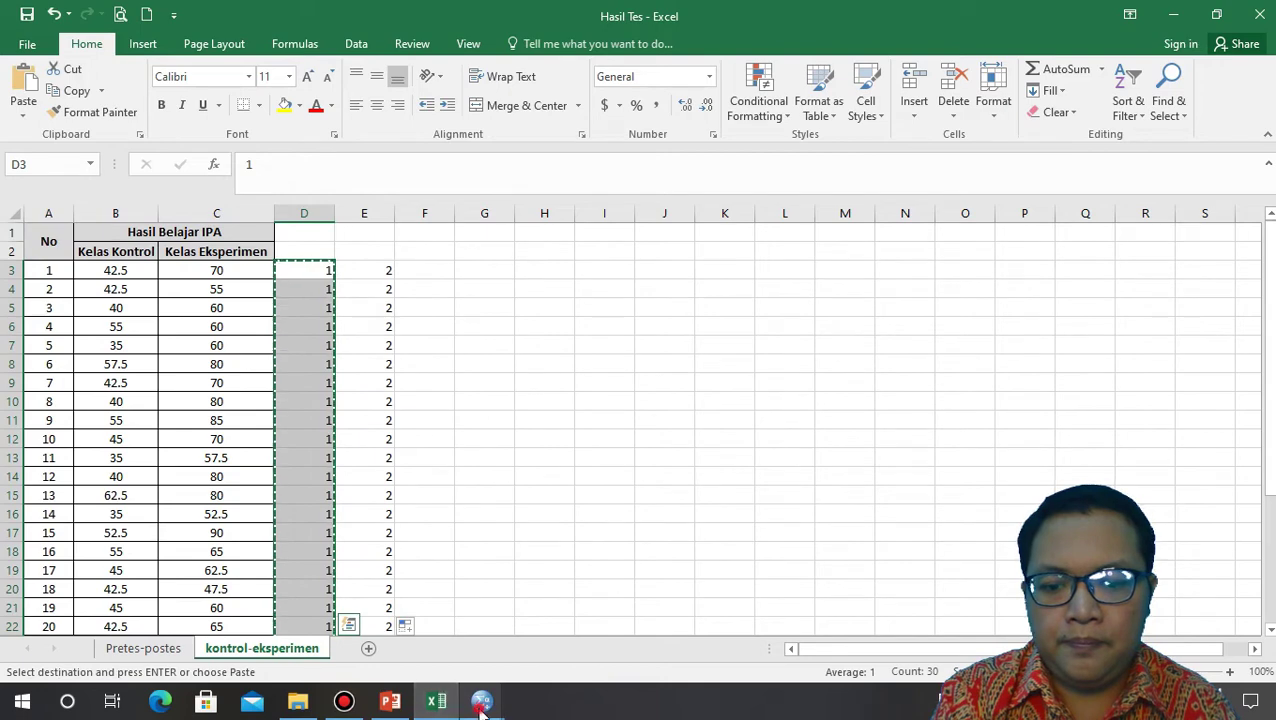
Switch to the SPSS dataset and paste the copied class codes into the Kelas column from row 1
{"action": "mouse_move", "coordinate": [482, 700]}
{"action": "left_click", "coordinate": [524, 632]}
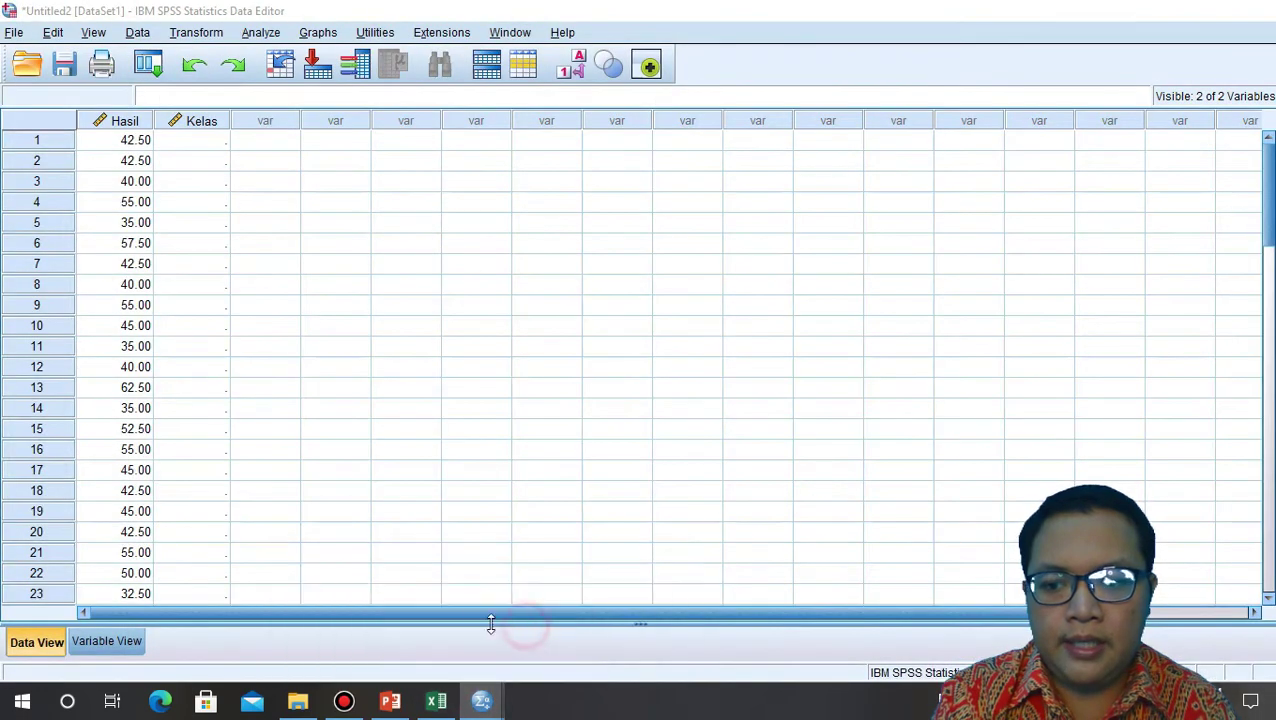
{"action": "left_click", "coordinate": [209, 145]}
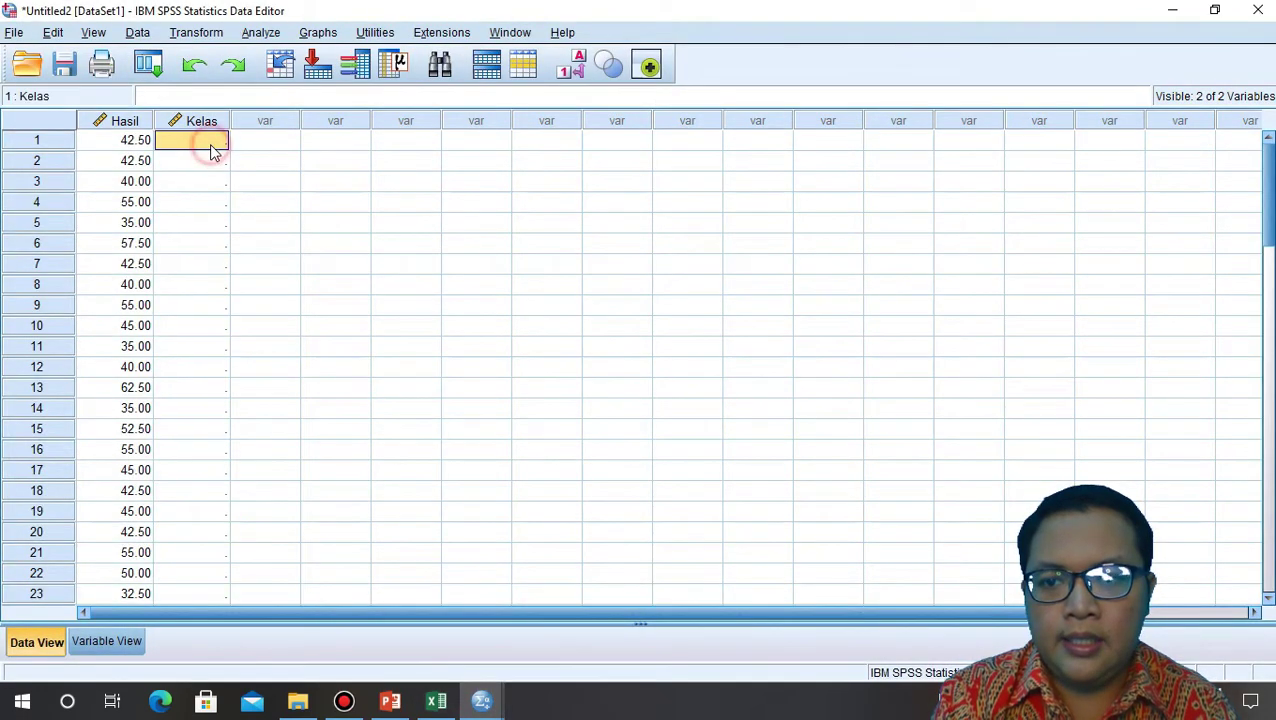
{"action": "right_click", "coordinate": [211, 146]}
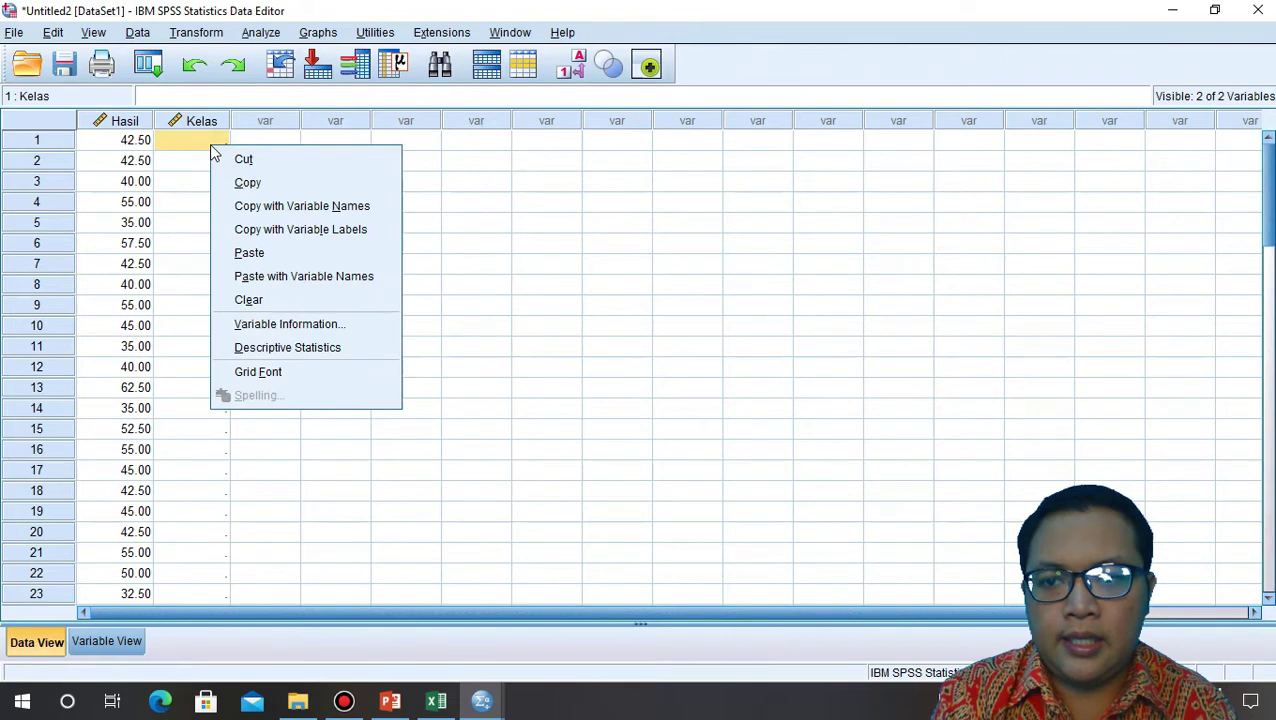
{"action": "left_click", "coordinate": [250, 253]}
{"action": "scroll", "coordinate": [285, 386], "scroll_direction": "down", "scroll_amount": 6}
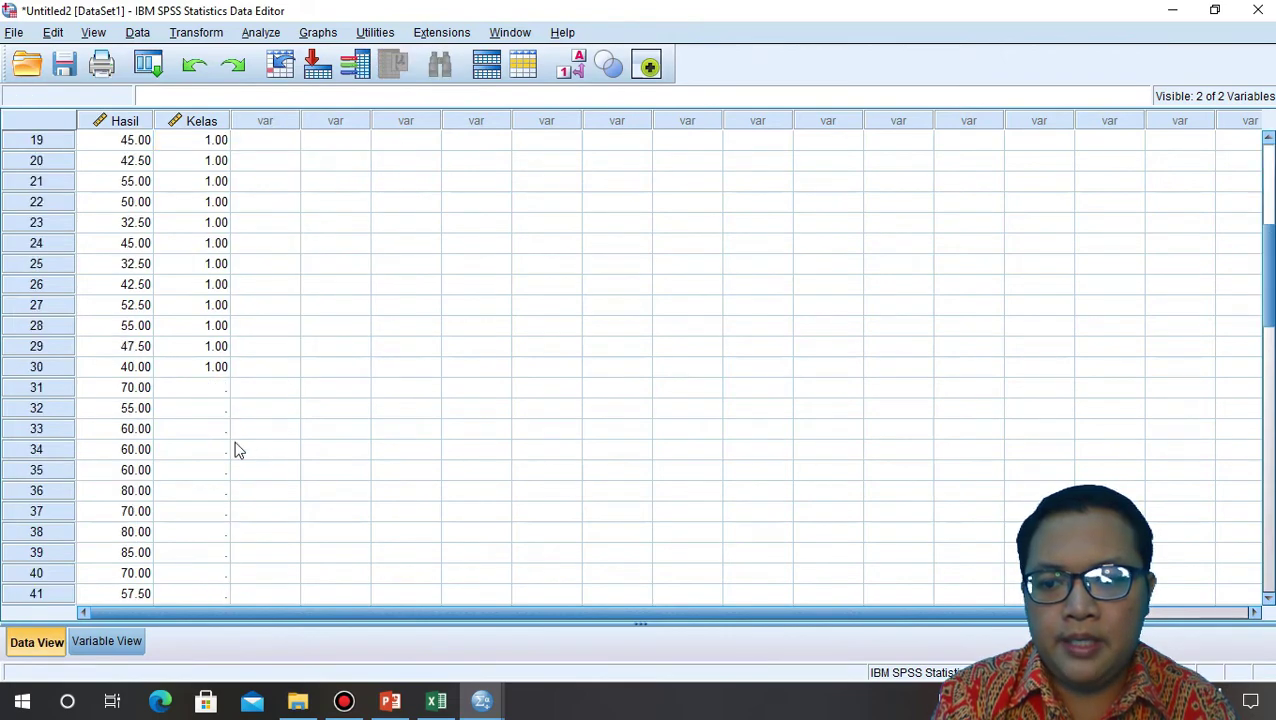
Switch to Excel and copy the class codes 2 in E3:E32
{"action": "left_click", "coordinate": [437, 702]}
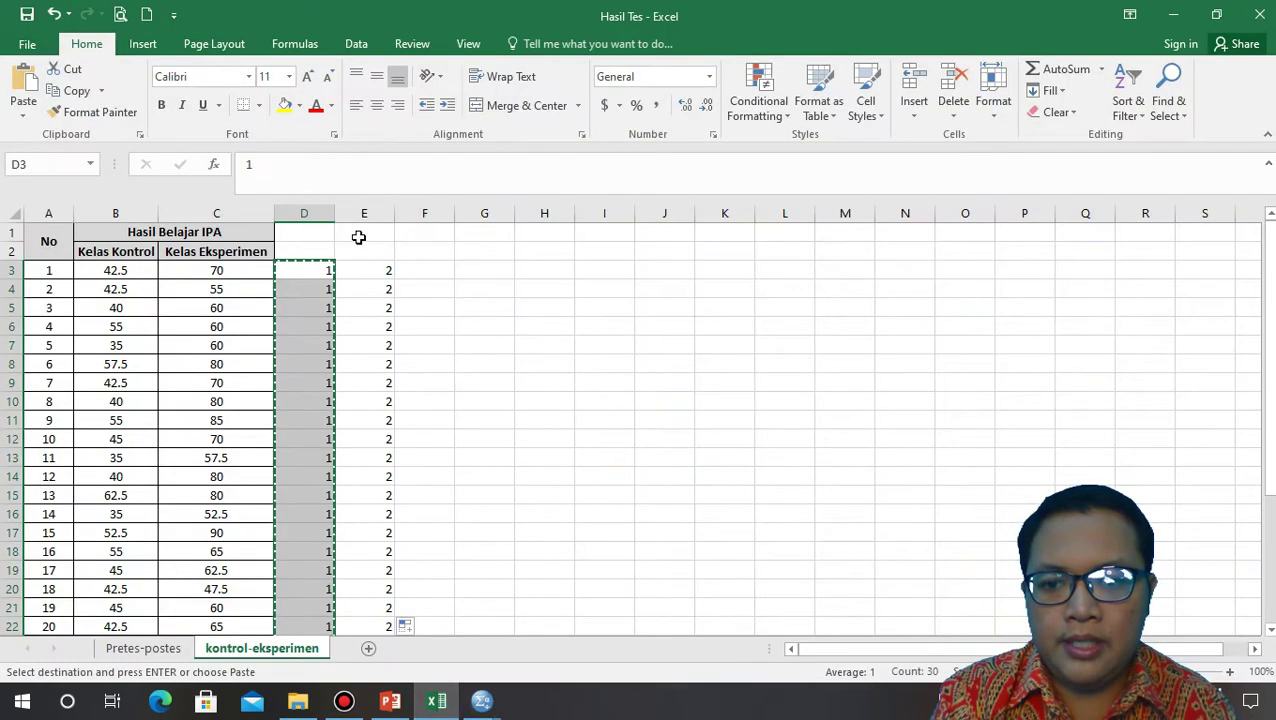
{"action": "left_click_drag", "start_coordinate": [379, 272], "coordinate": [366, 609]}
{"action": "right_click", "coordinate": [342, 476]}
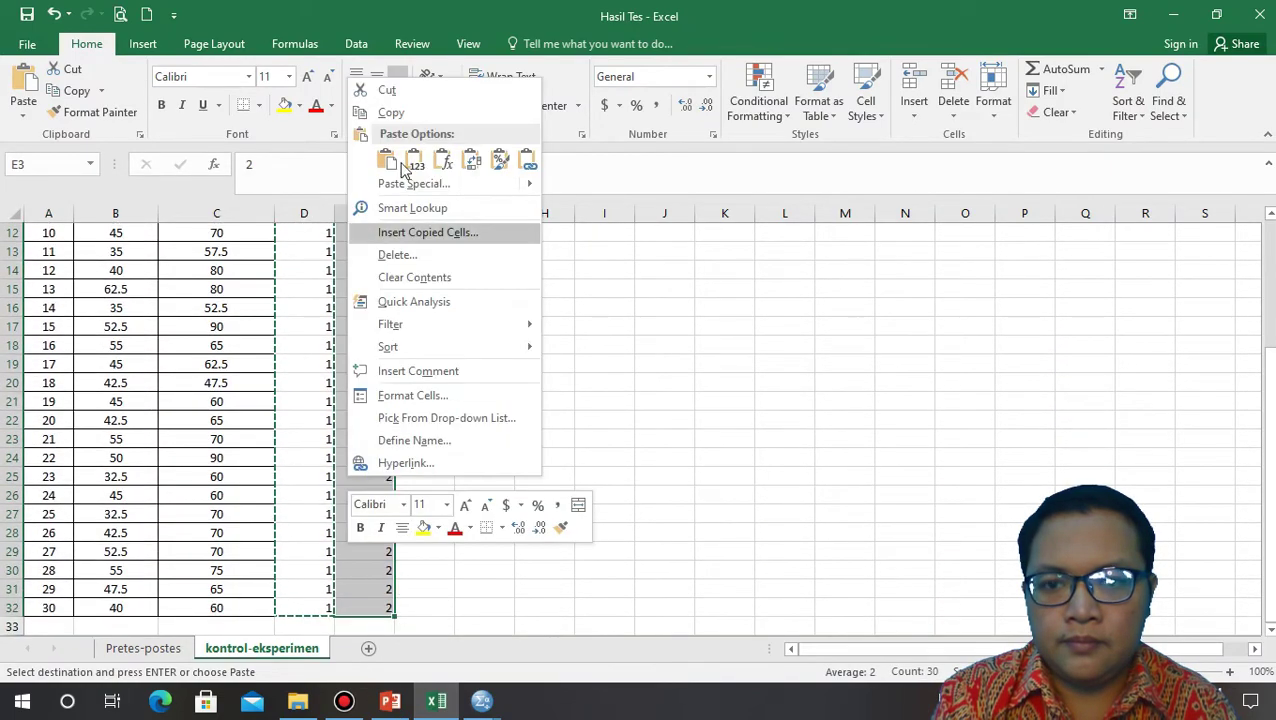
{"action": "left_click", "coordinate": [404, 106]}
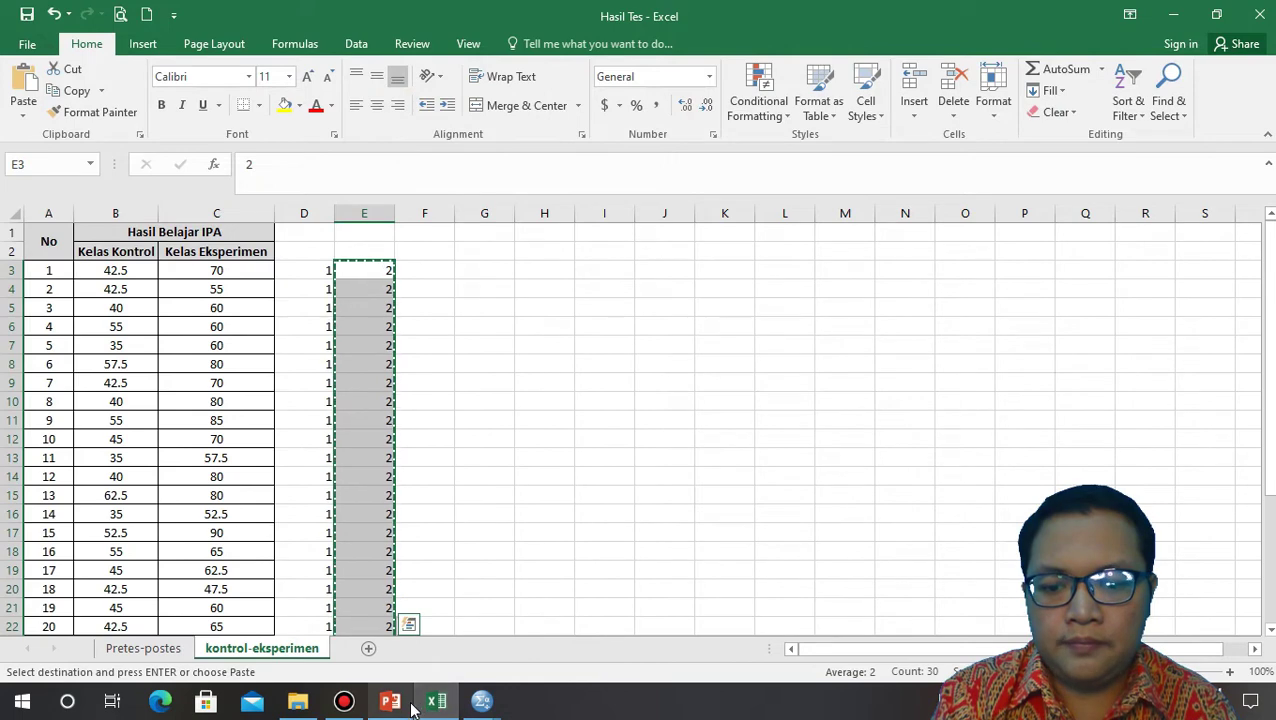
Switch to the SPSS dataset, paste the copied codes into the Kelas column from row 31, and check the column
{"action": "left_click", "coordinate": [477, 704]}
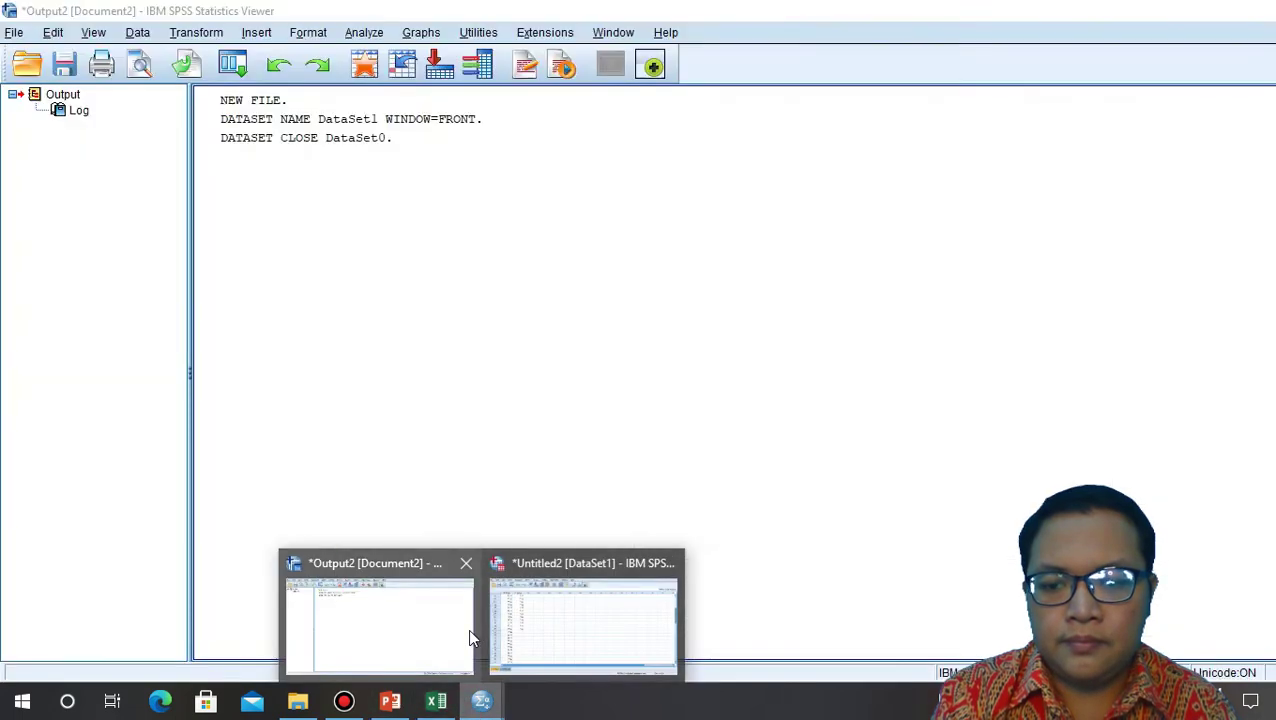
{"action": "left_click", "coordinate": [515, 632]}
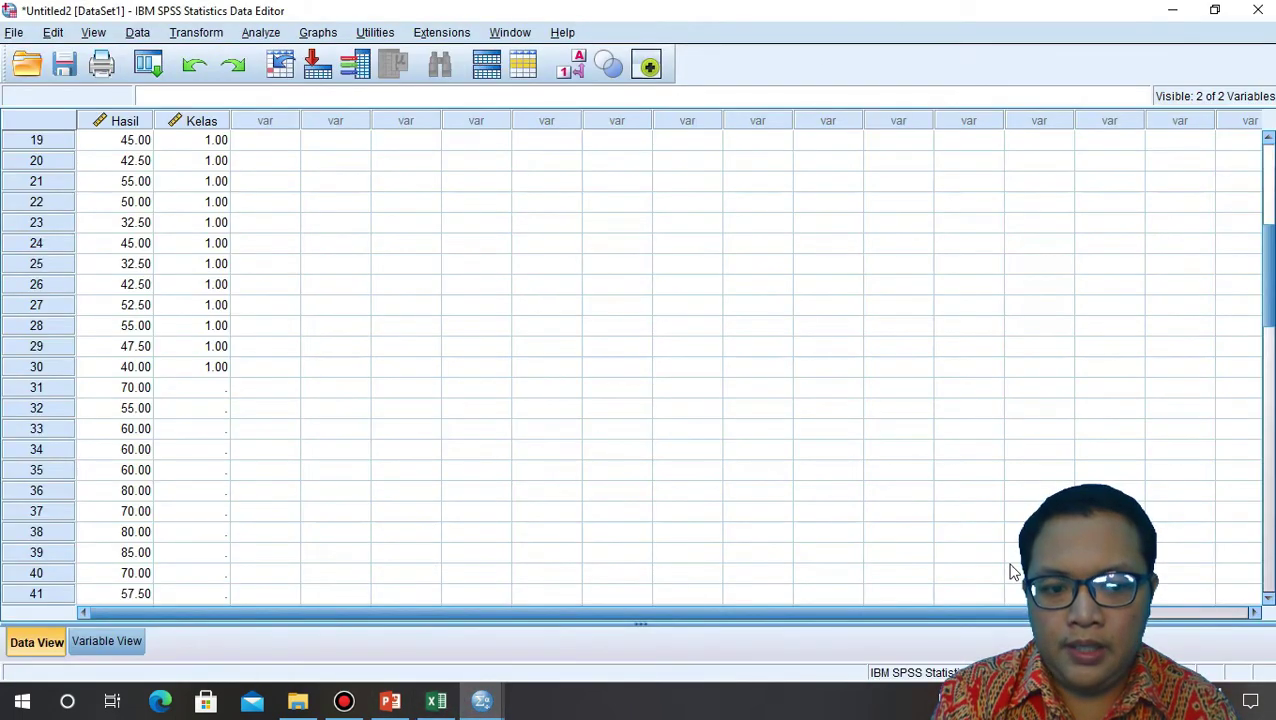
{"action": "left_click", "coordinate": [213, 388]}
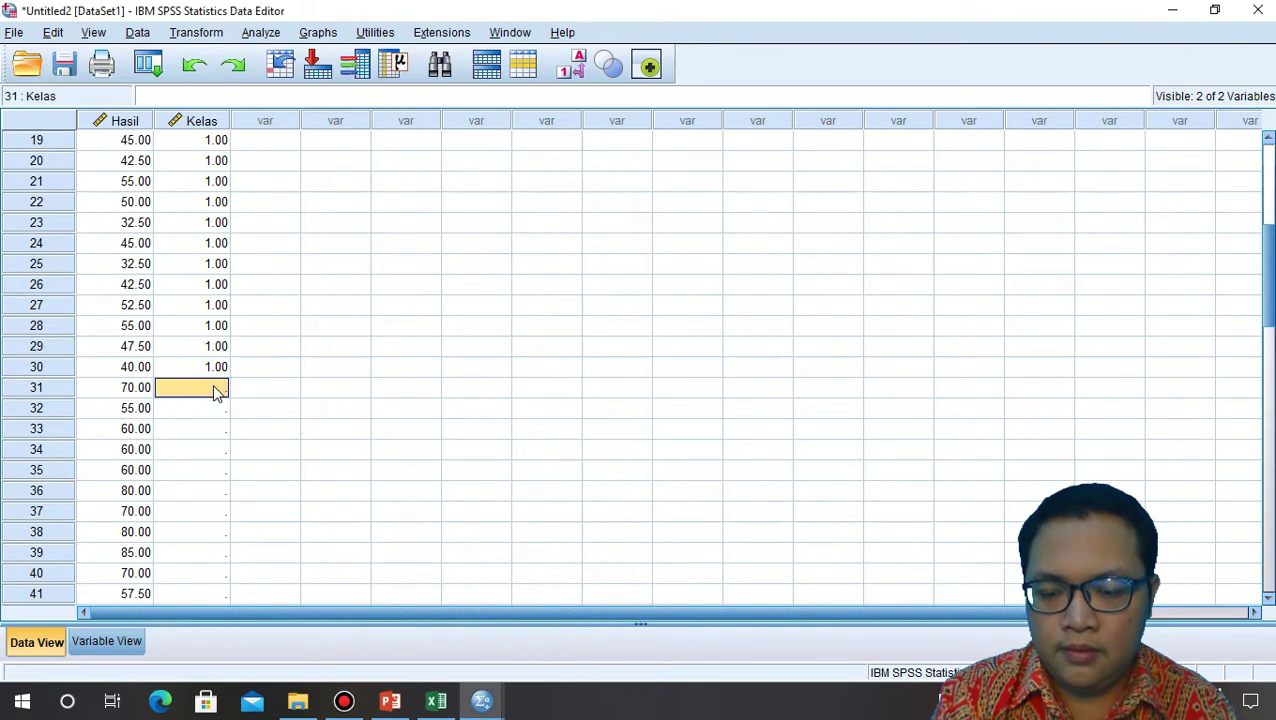
{"action": "right_click", "coordinate": [213, 390]}
{"action": "left_click", "coordinate": [268, 496]}
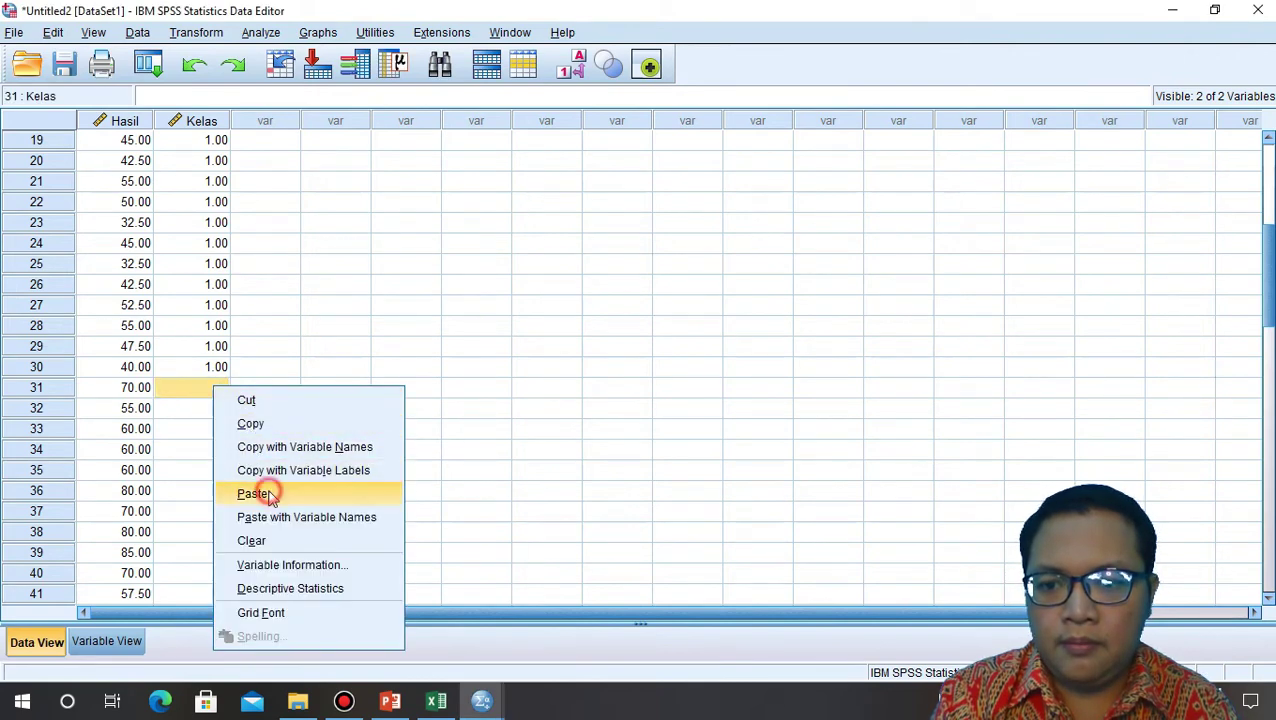
{"action": "scroll", "coordinate": [214, 450], "scroll_direction": "down", "scroll_amount": 8}
{"action": "scroll", "coordinate": [214, 450], "scroll_direction": "up", "scroll_amount": 6}
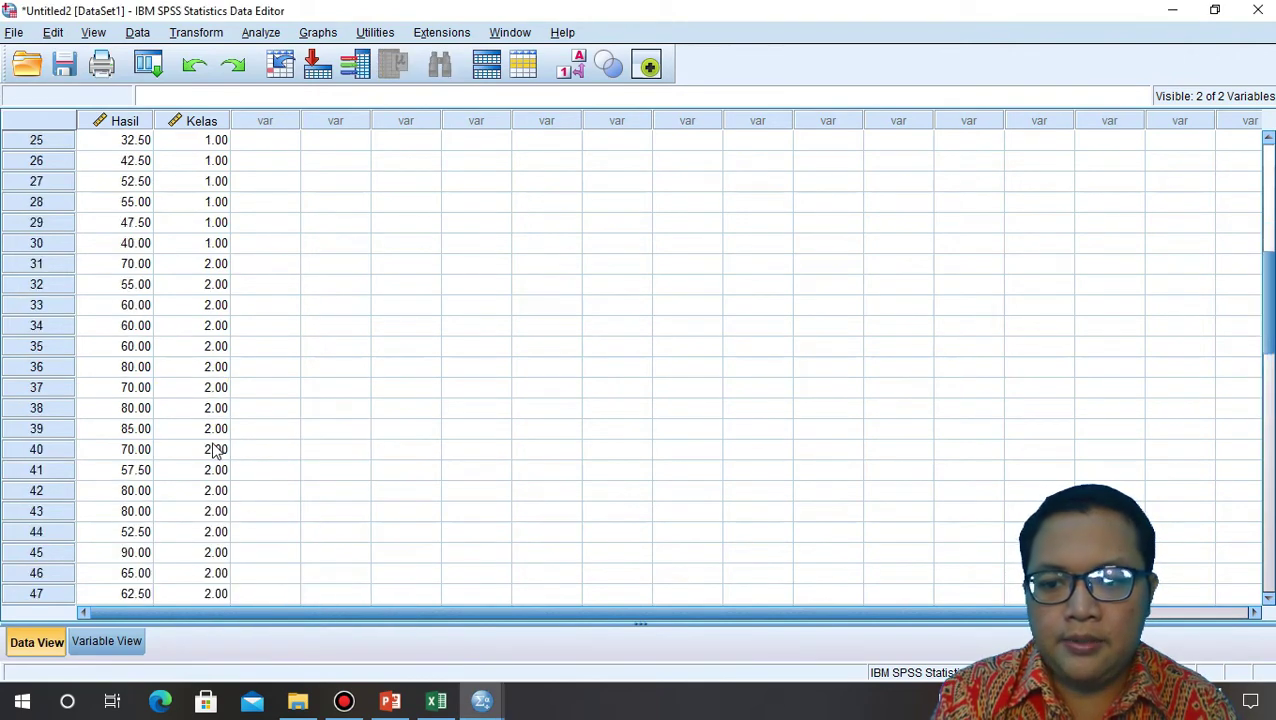
{"action": "scroll", "coordinate": [214, 450], "scroll_direction": "up", "scroll_amount": 8}
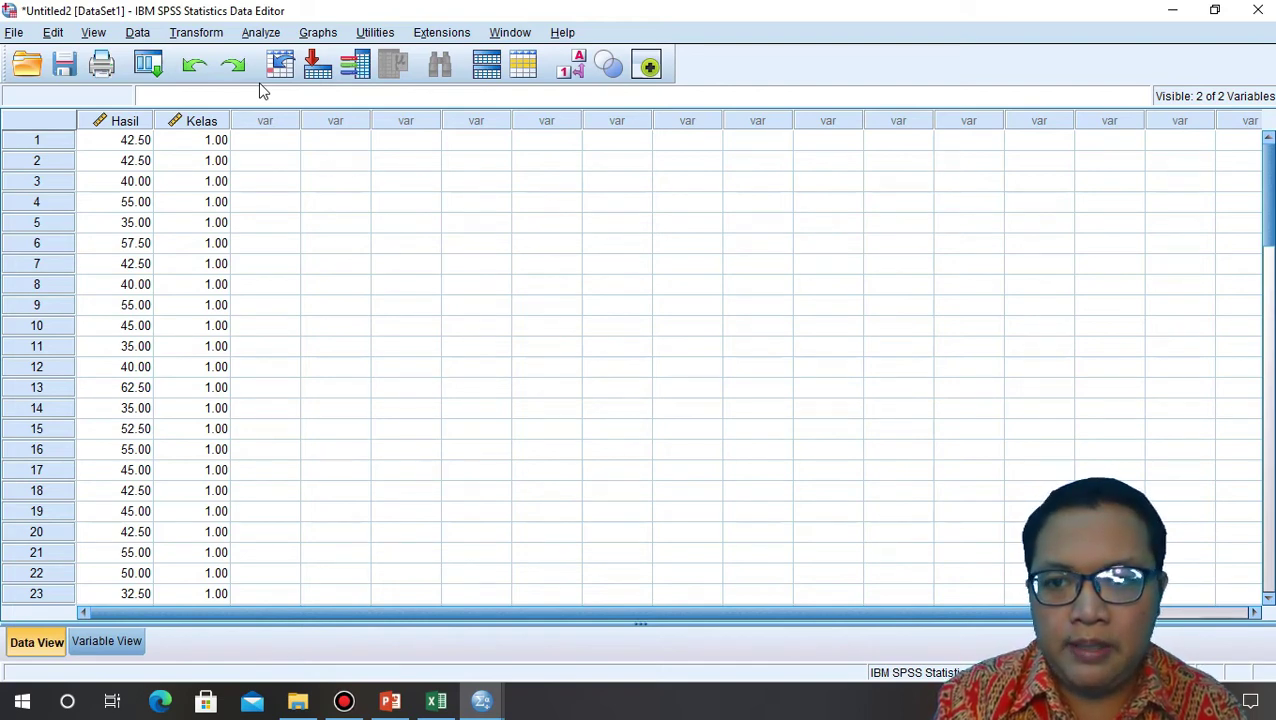
Start an Explore analysis with Hasil Belajar IPA as the dependent variable and Kelas as the factor
{"action": "left_click", "coordinate": [262, 33]}
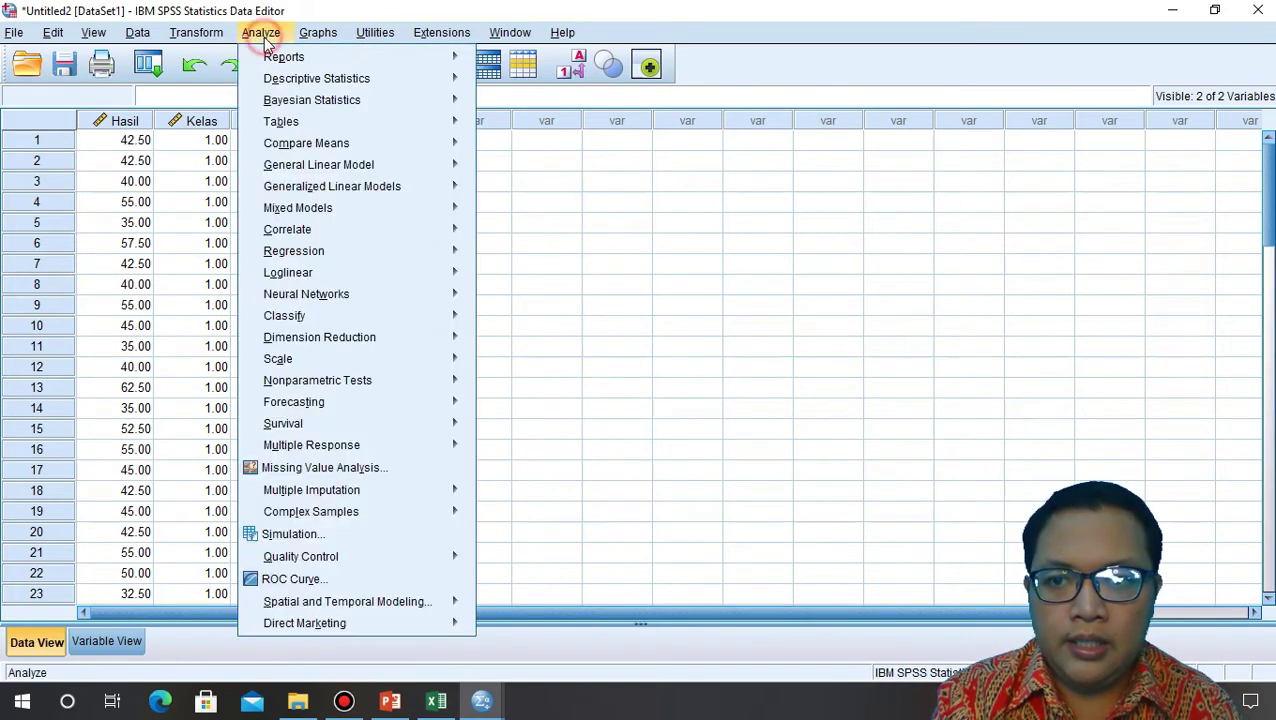
{"action": "mouse_move", "coordinate": [291, 84]}
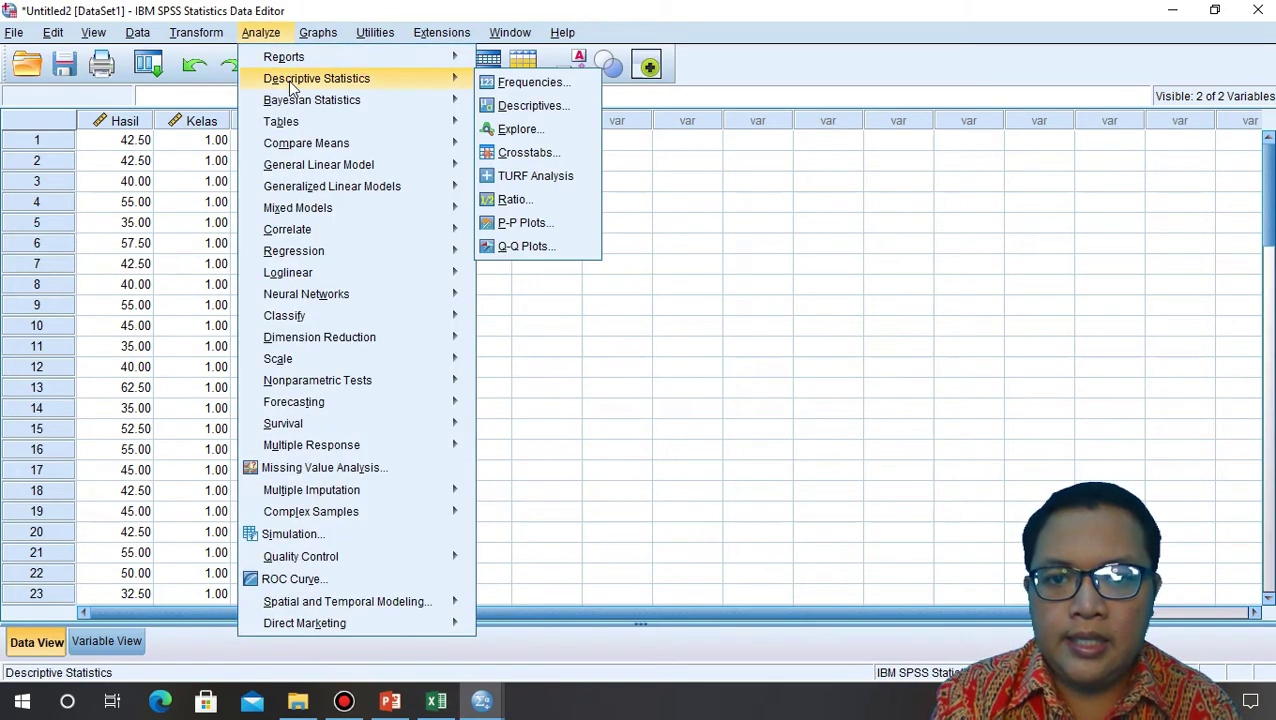
{"action": "mouse_move", "coordinate": [462, 105]}
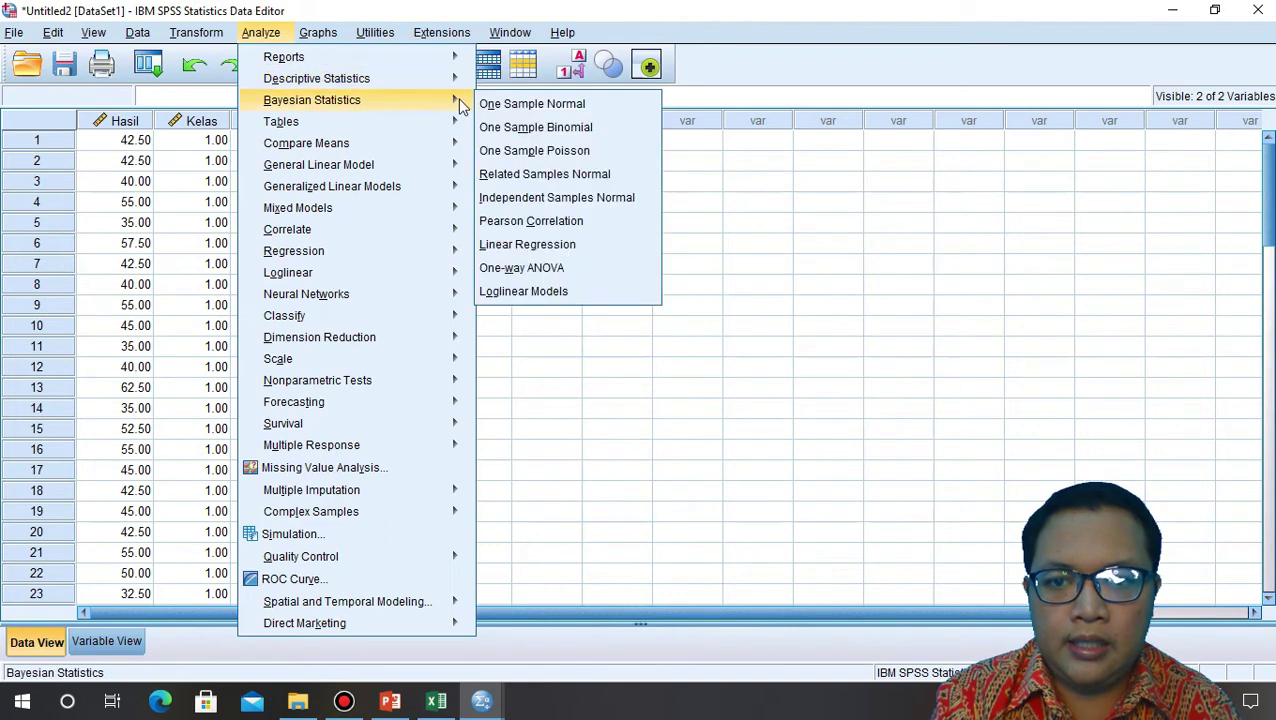
{"action": "mouse_move", "coordinate": [455, 80]}
{"action": "left_click", "coordinate": [501, 126]}
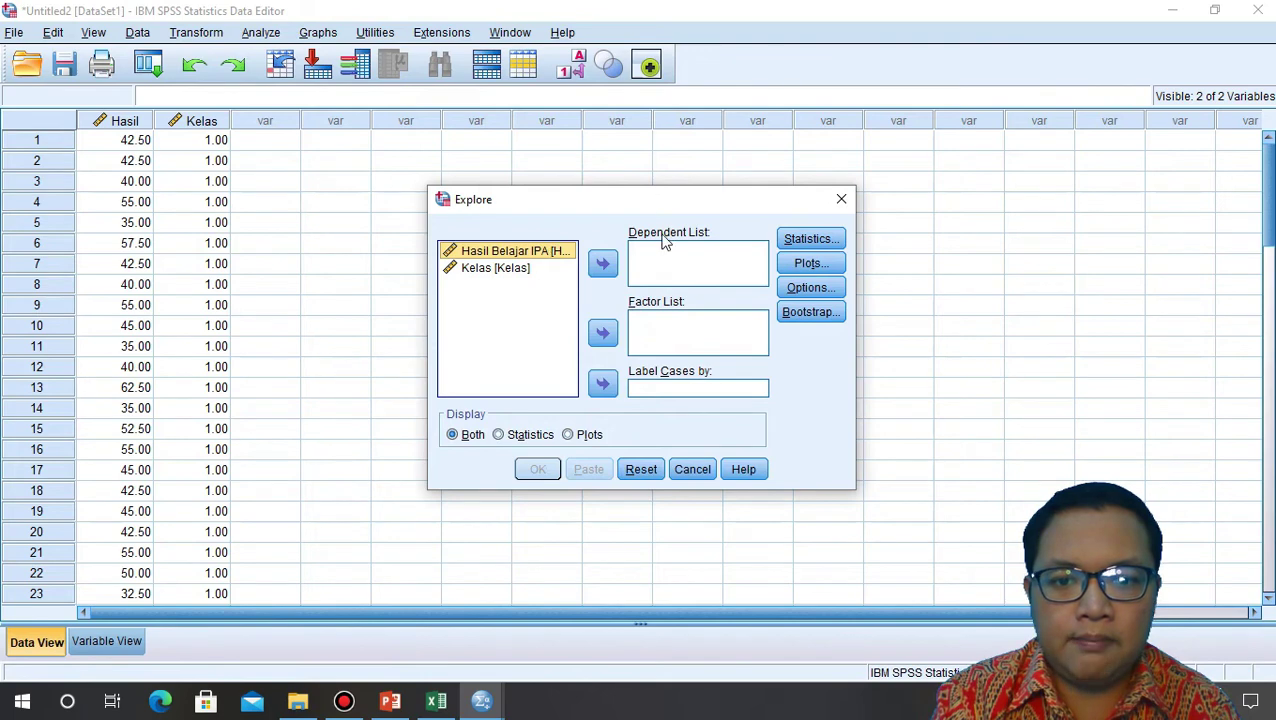
{"action": "left_click", "coordinate": [603, 264]}
{"action": "left_click", "coordinate": [515, 256]}
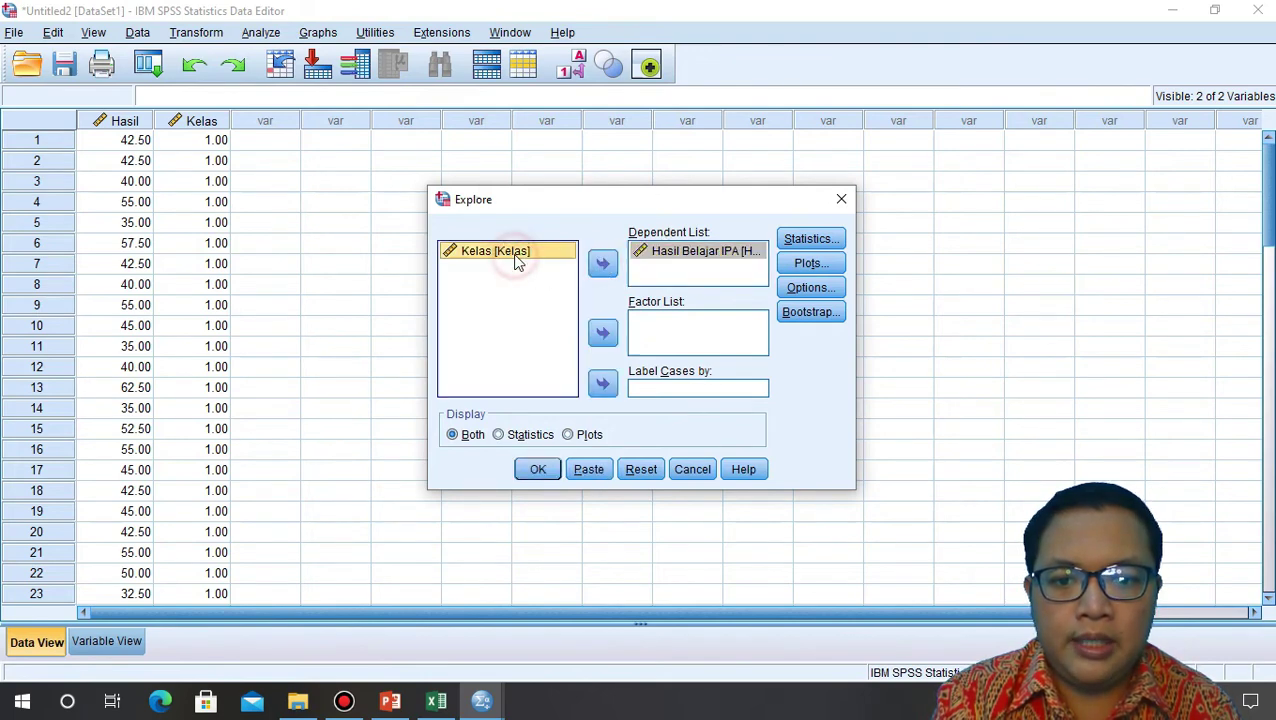
{"action": "left_click", "coordinate": [602, 334]}
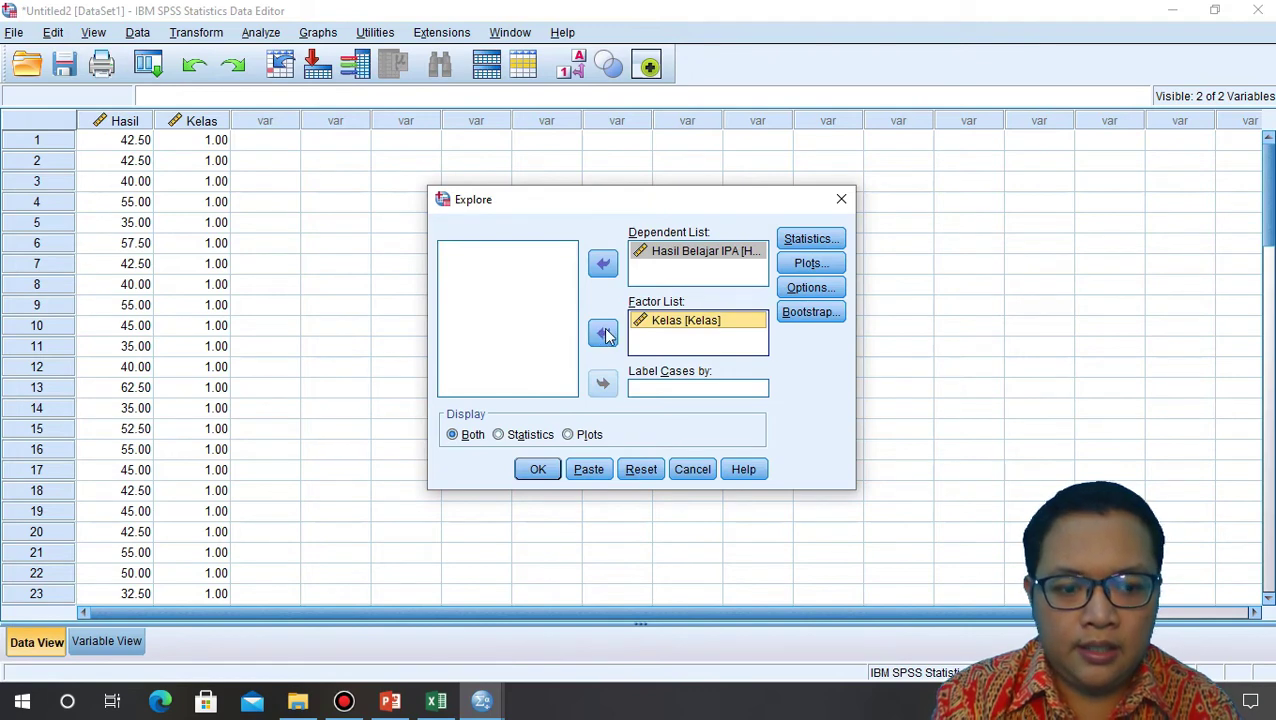
Add a histogram, normality plots with tests and the Levene test with power estimation to the Explore plots, and run the analysis
{"action": "left_click", "coordinate": [797, 265]}
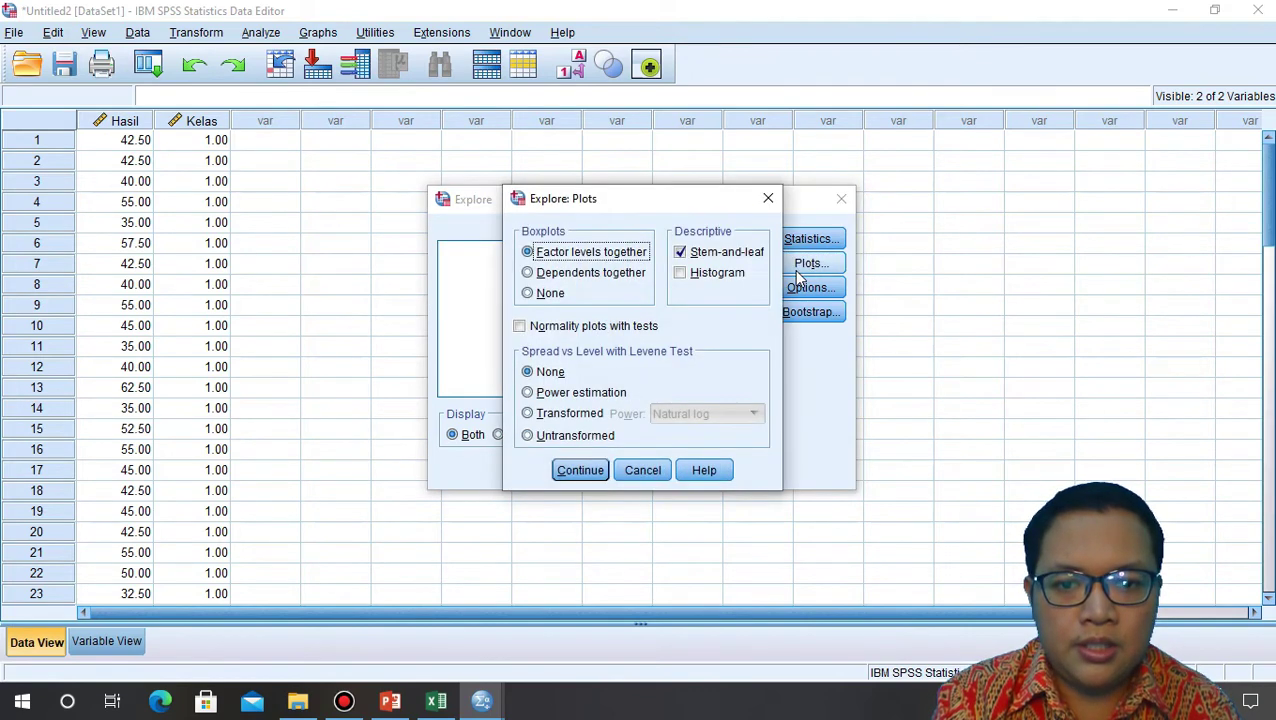
{"action": "left_click", "coordinate": [706, 281]}
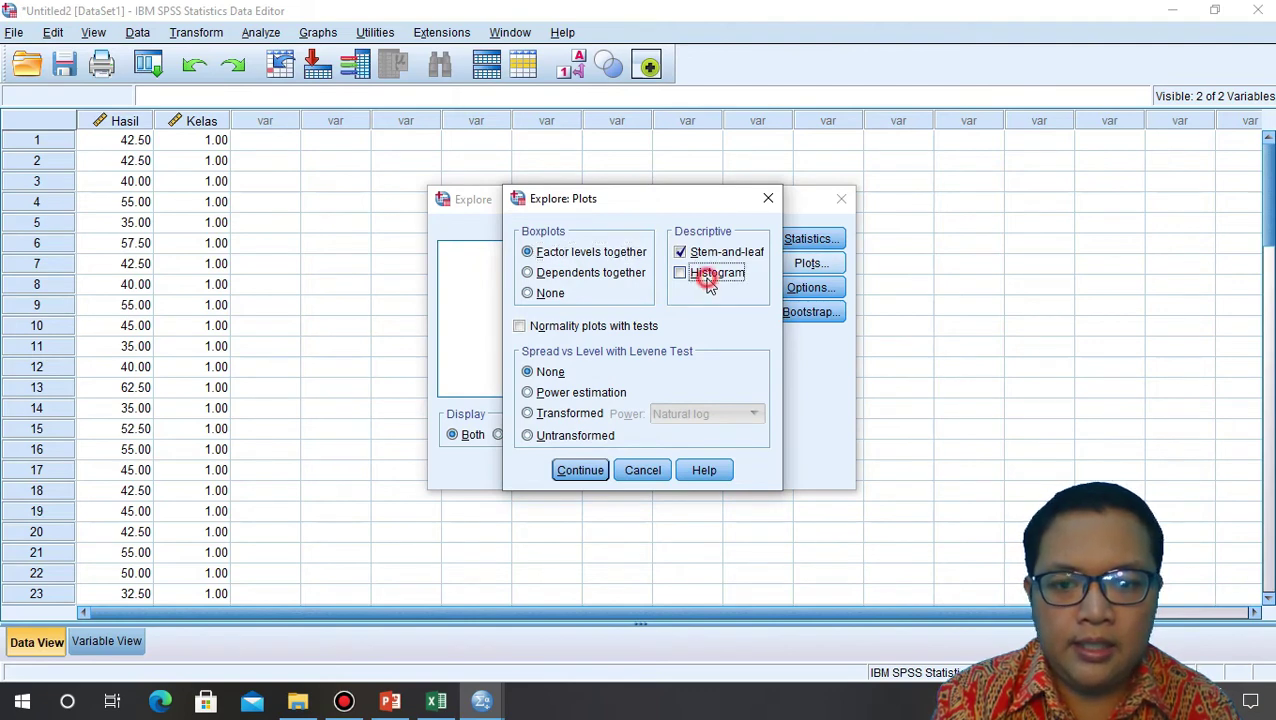
{"action": "left_click", "coordinate": [524, 336]}
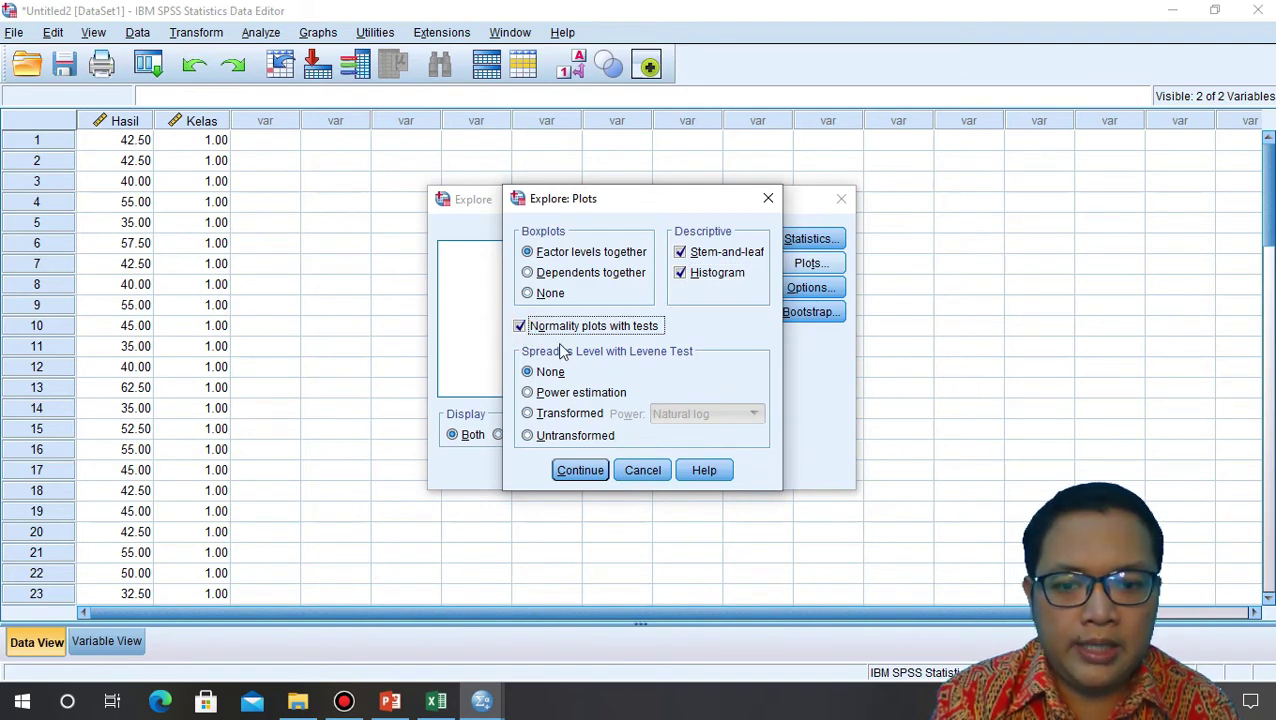
{"action": "left_click", "coordinate": [530, 392]}
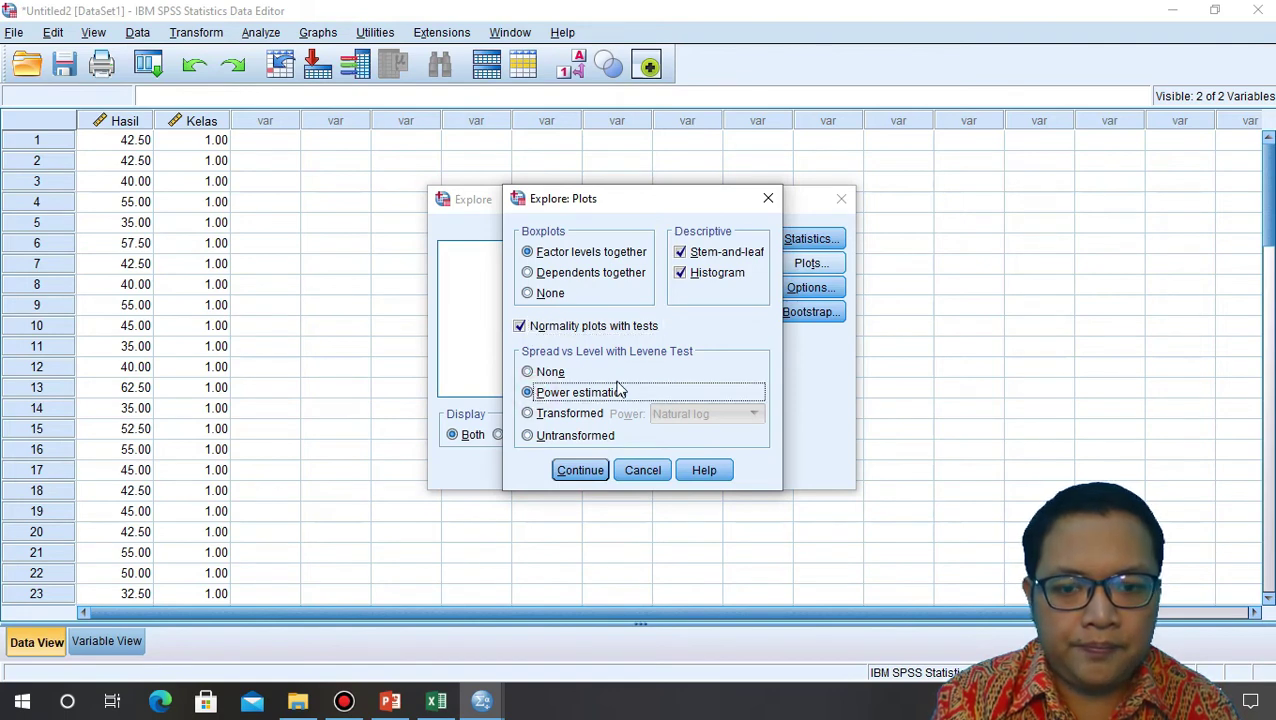
{"action": "left_click", "coordinate": [584, 472]}
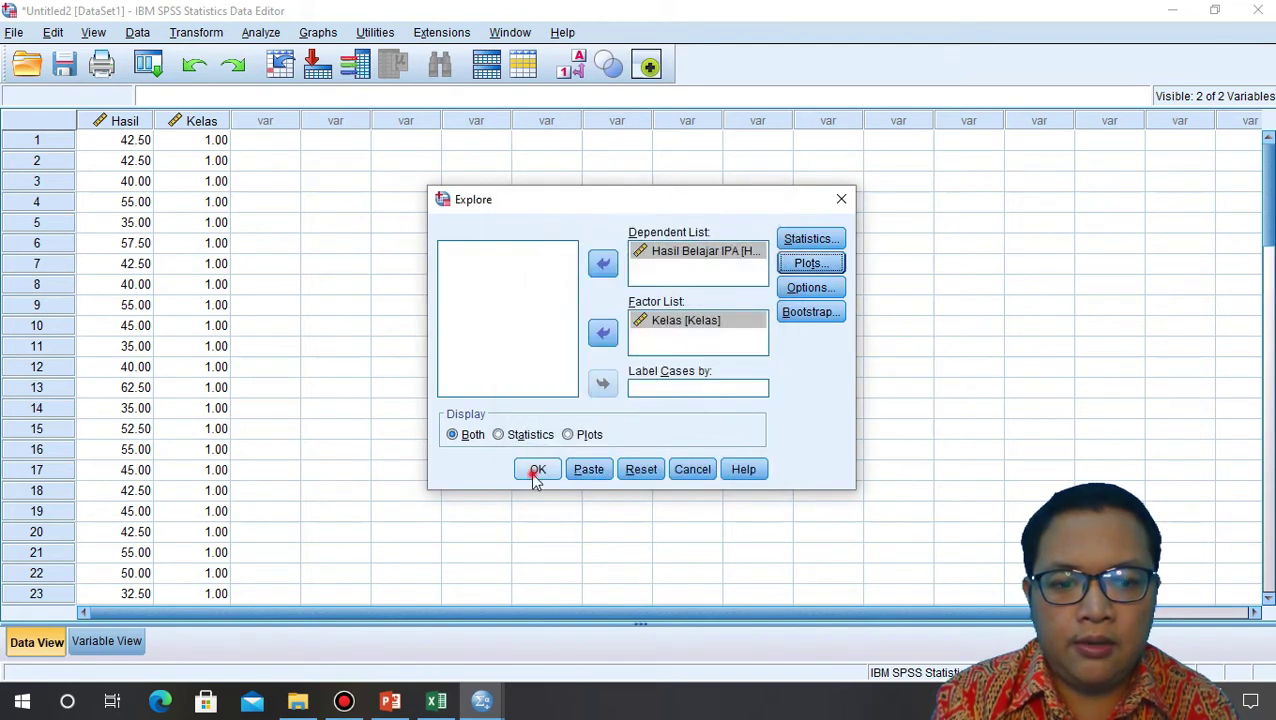
{"action": "left_click", "coordinate": [535, 471]}
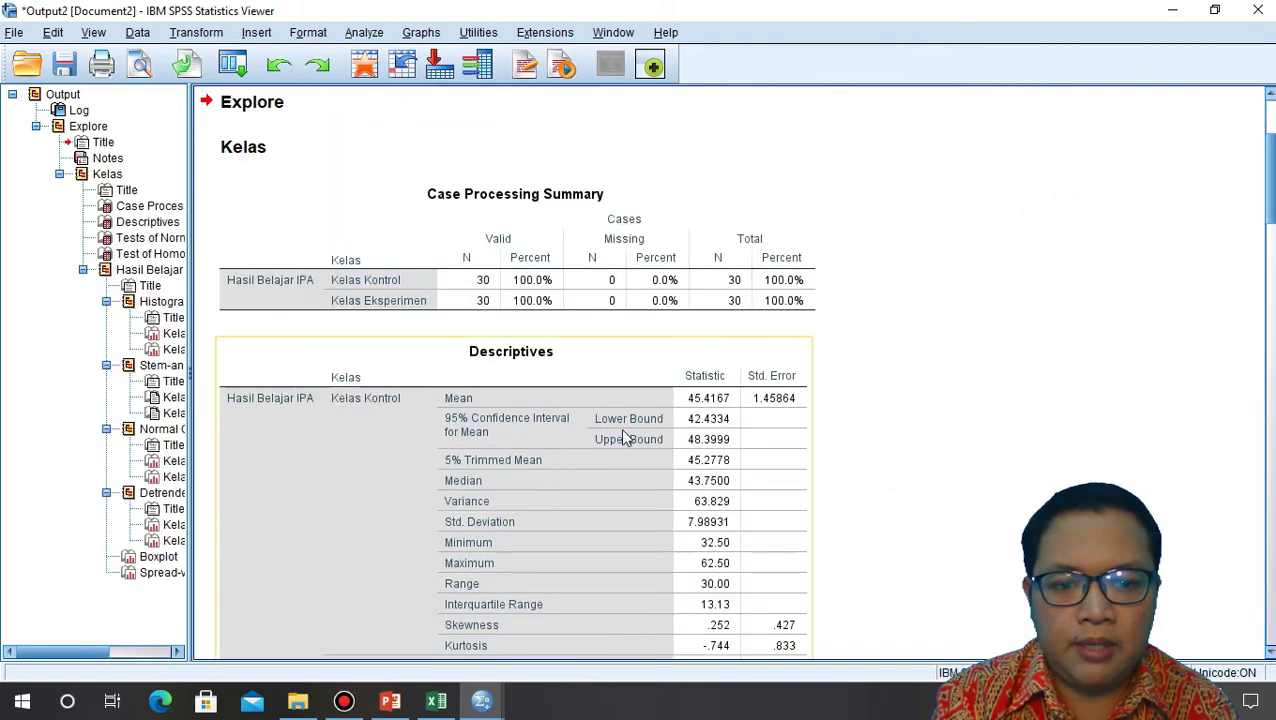
Examine the Explore output's case processing summary, descriptives, tests of normality and test of homogeneity of variance
{"action": "scroll", "coordinate": [621, 428], "scroll_direction": "down", "scroll_amount": 3}
{"action": "scroll", "coordinate": [621, 426], "scroll_direction": "up", "scroll_amount": 3}
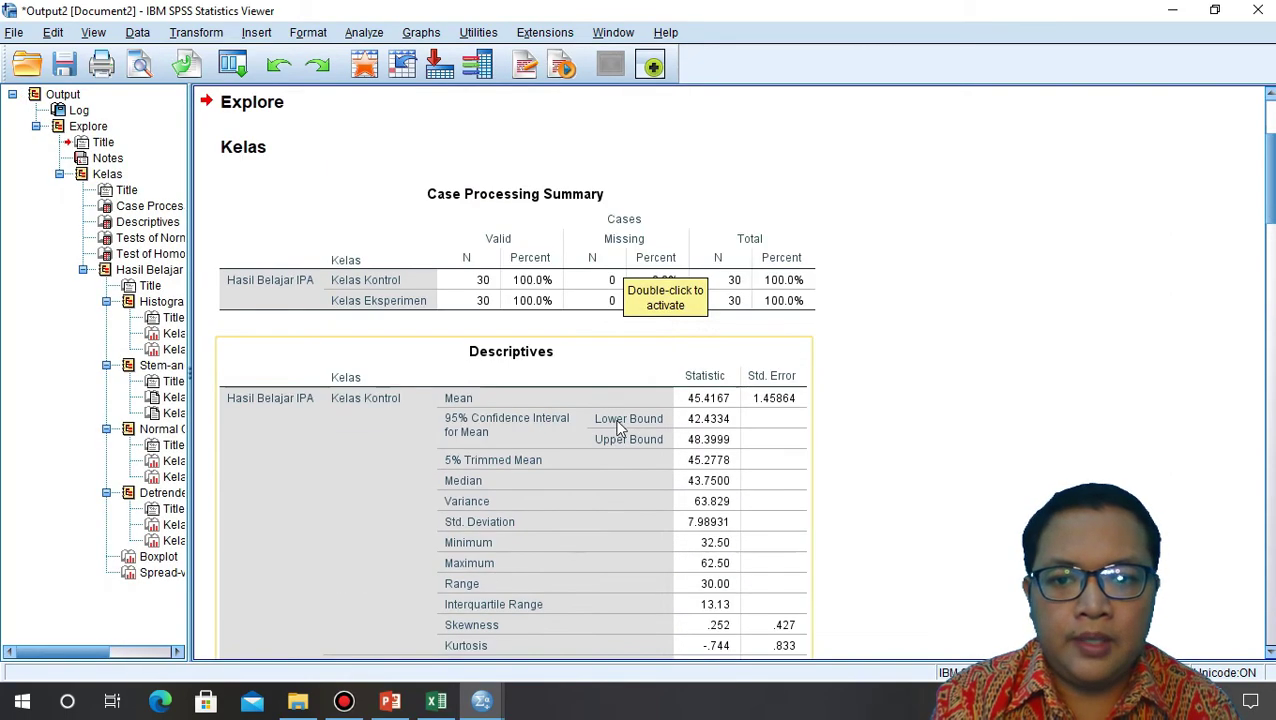
{"action": "scroll", "coordinate": [449, 243], "scroll_direction": "down", "scroll_amount": 15}
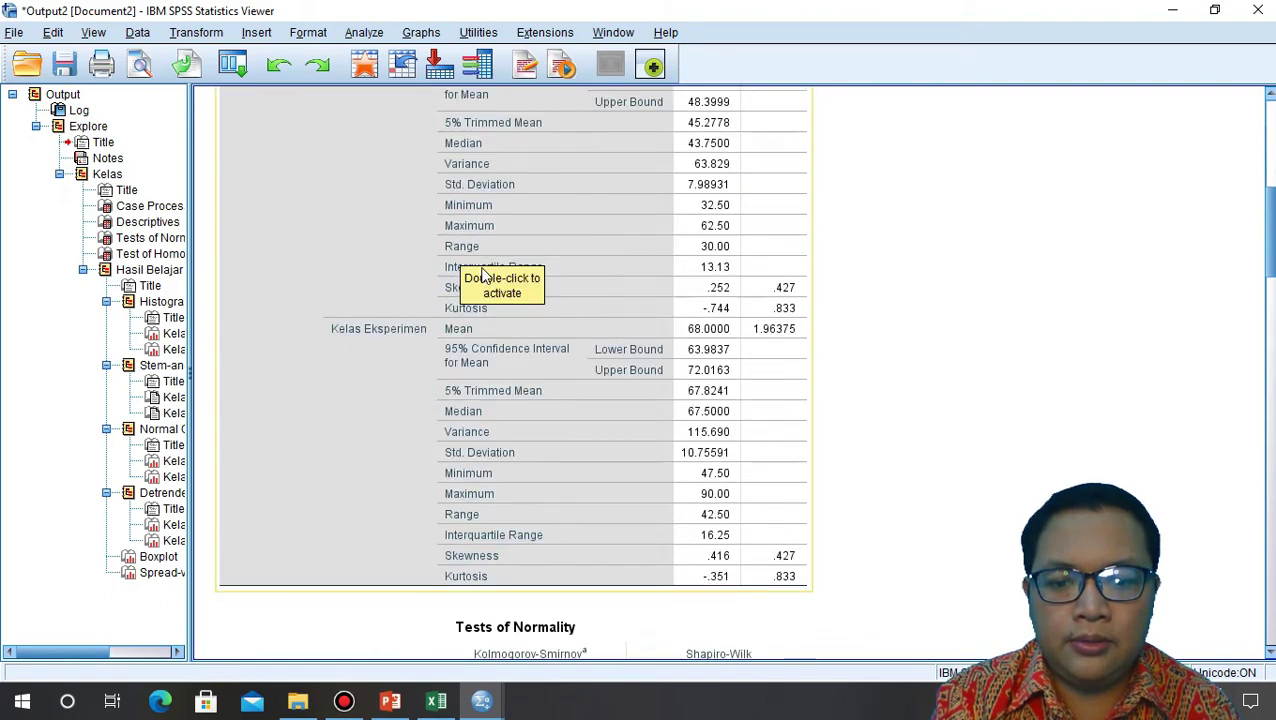
{"action": "scroll", "coordinate": [503, 292], "scroll_direction": "up", "scroll_amount": 15}
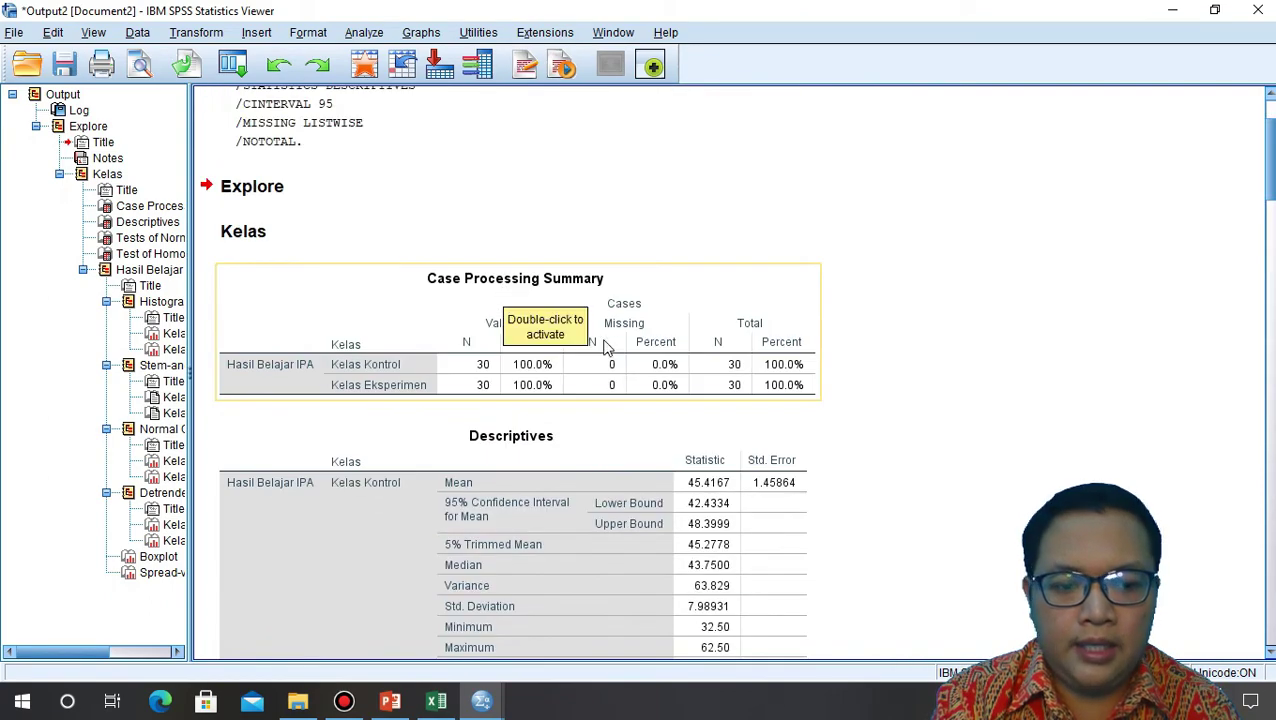
{"action": "scroll", "coordinate": [607, 347], "scroll_direction": "down", "scroll_amount": 2}
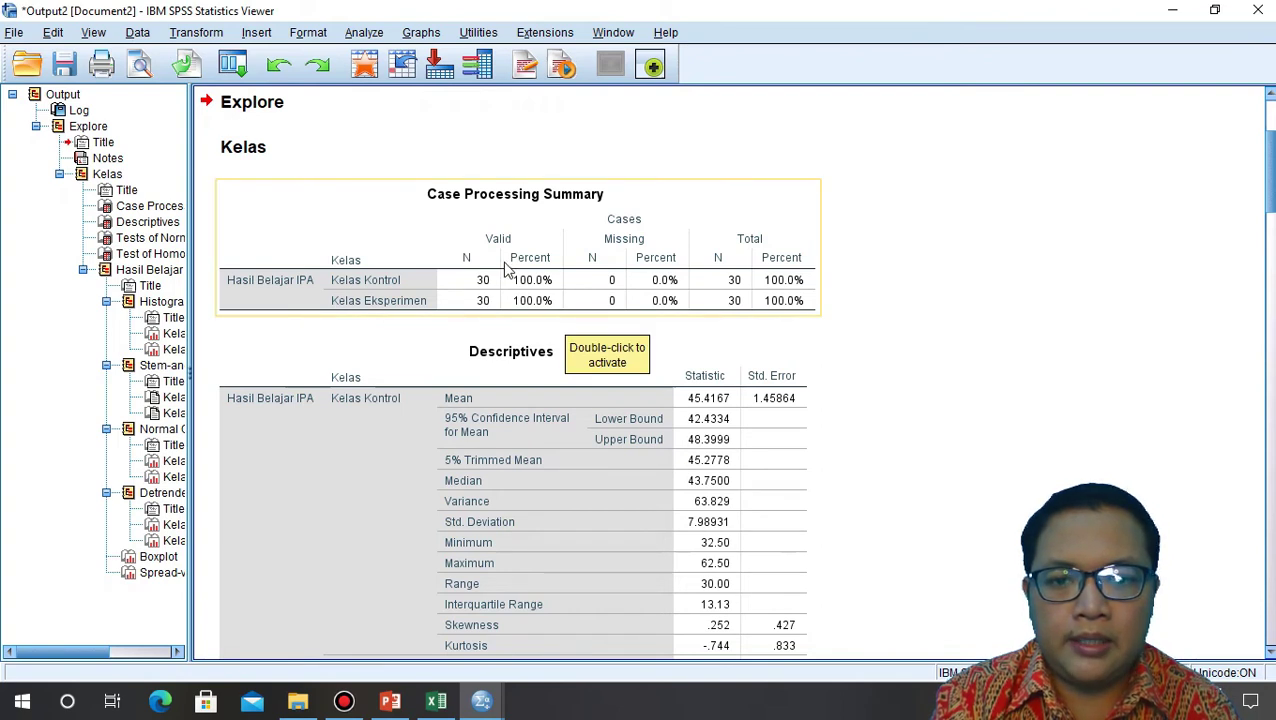
{"action": "scroll", "coordinate": [505, 270], "scroll_direction": "down", "scroll_amount": 2}
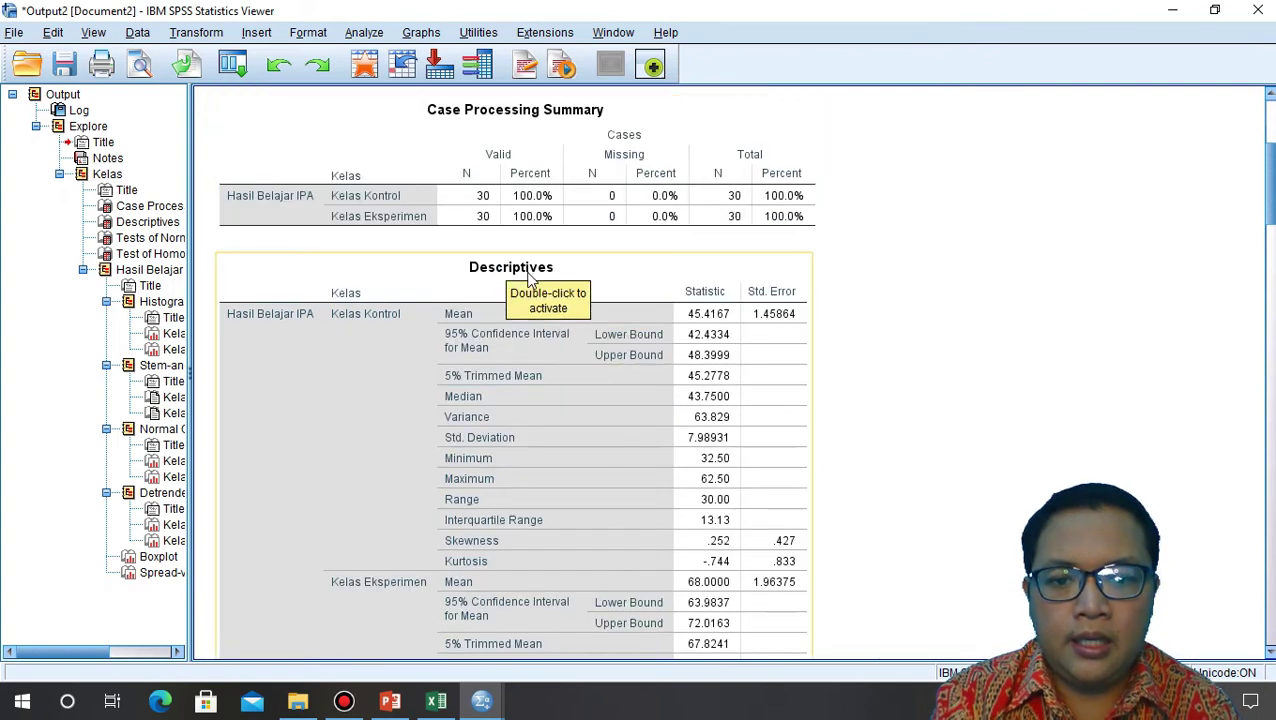
{"action": "scroll", "coordinate": [530, 280], "scroll_direction": "down", "scroll_amount": 14}
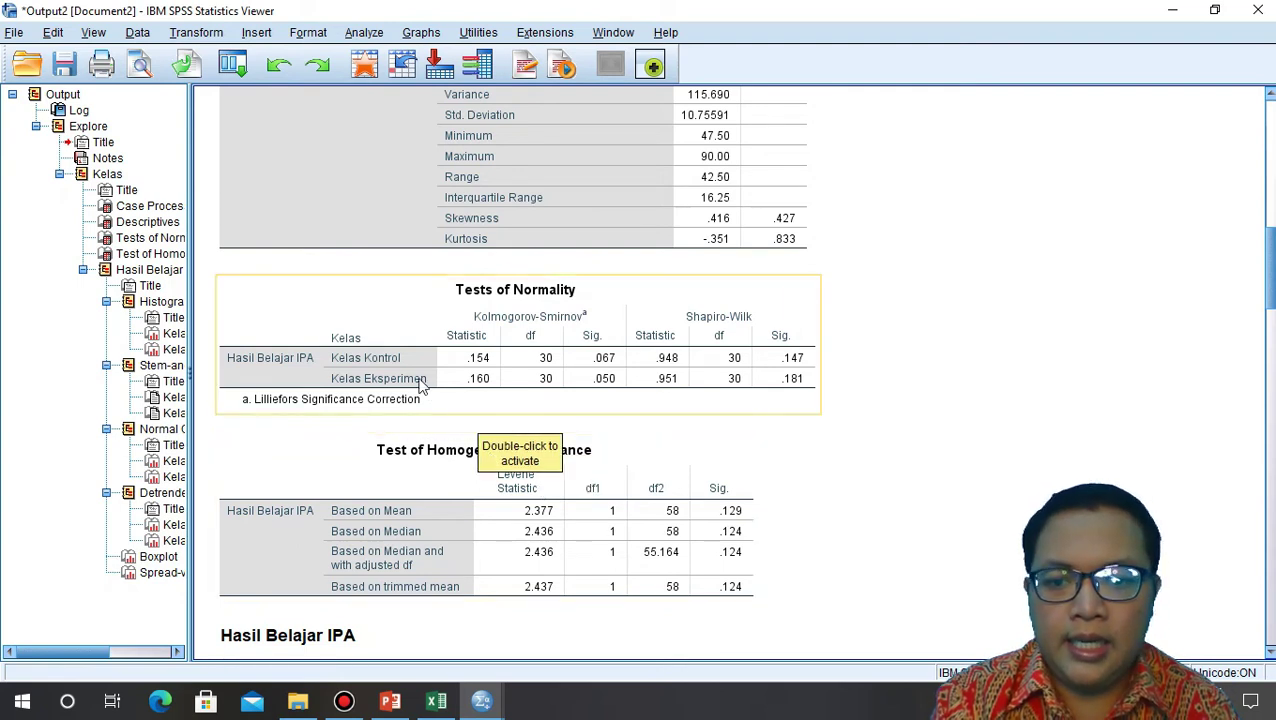
Select the Tests of Normality table, then switch to PowerPoint and show the slide with the normality test decision criteria
{"action": "left_click", "coordinate": [420, 306]}
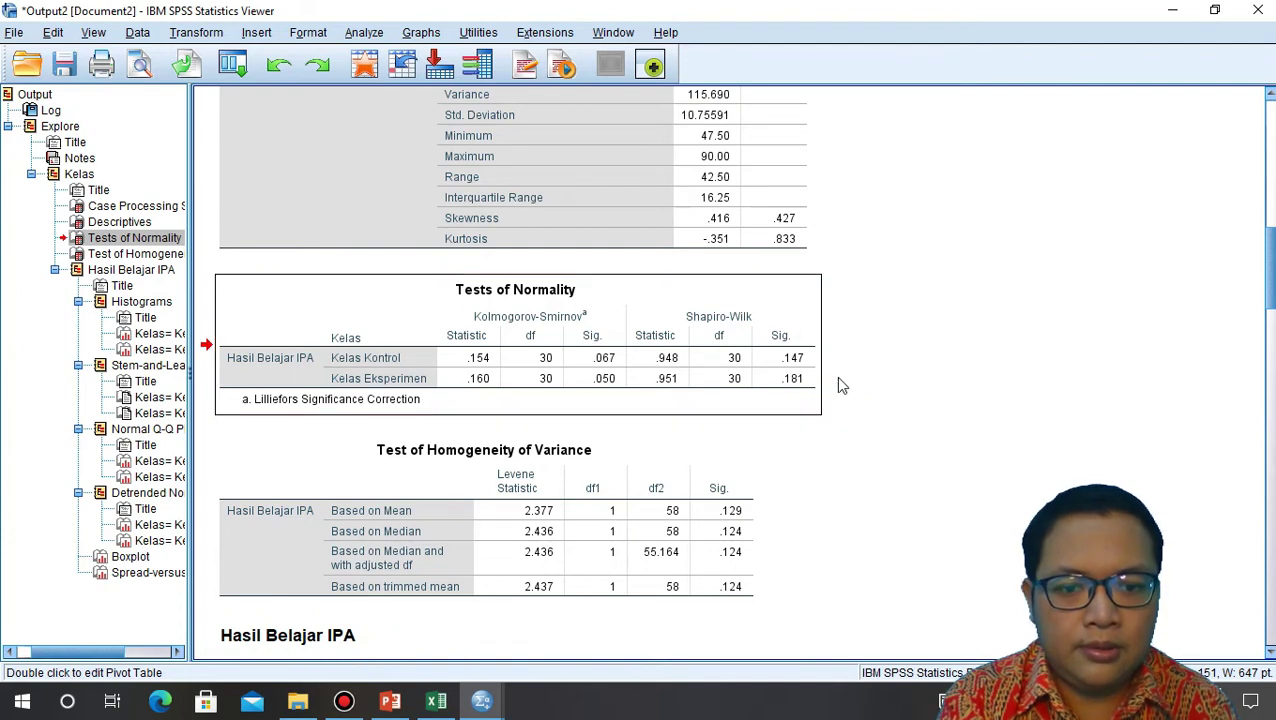
{"action": "left_click", "coordinate": [392, 702]}
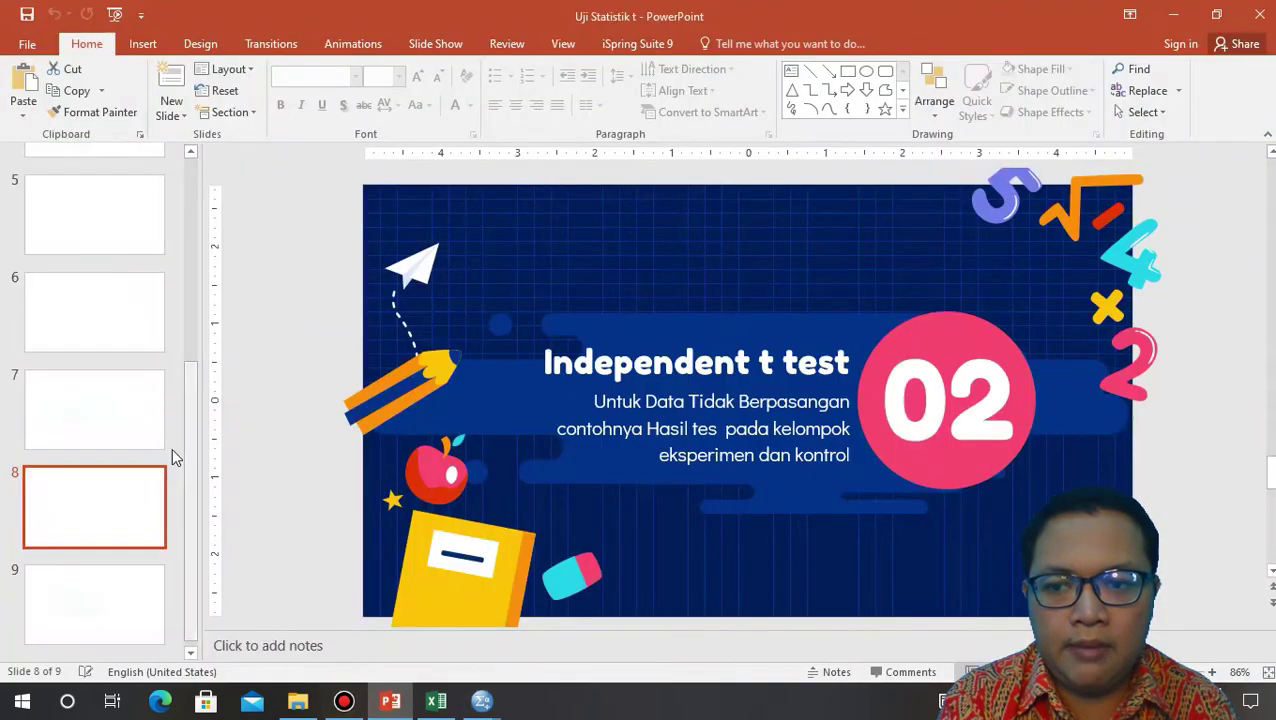
{"action": "scroll", "coordinate": [165, 445], "scroll_direction": "up", "scroll_amount": 2}
{"action": "left_click", "coordinate": [114, 355]}
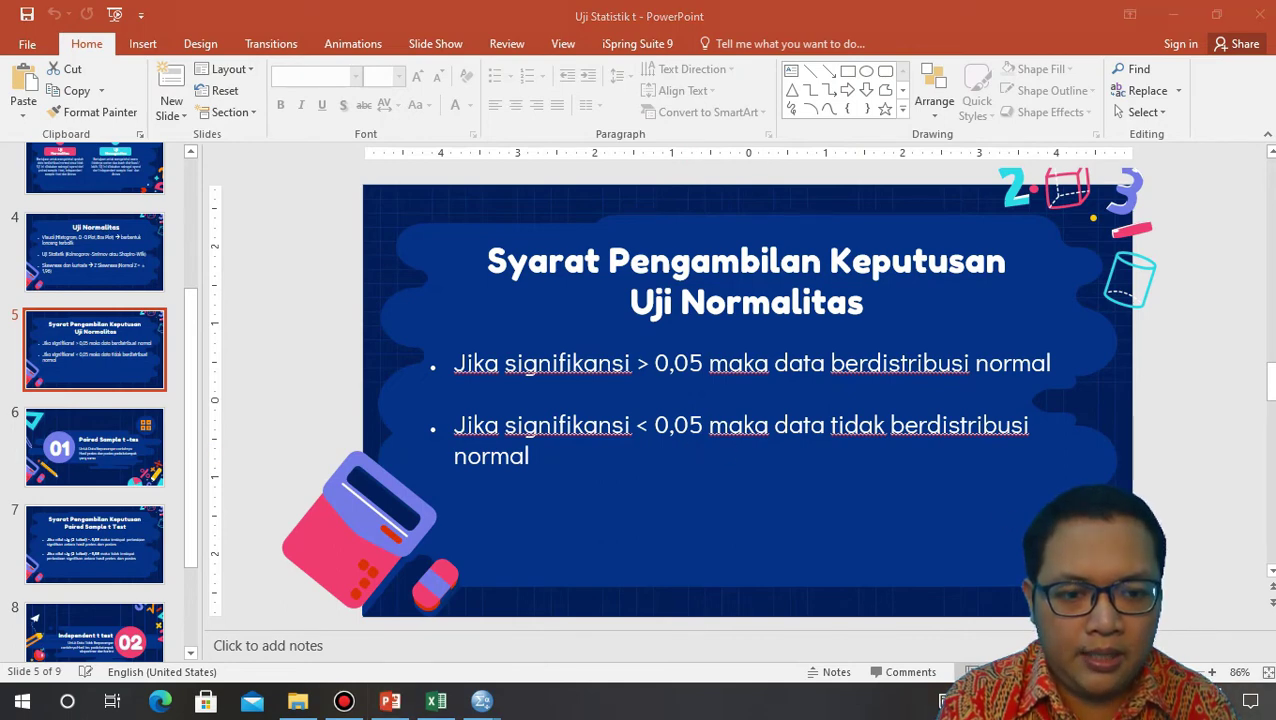
Return to the SPSS output and check the Tests of Normality and Test of Homogeneity of Variance significance values
{"action": "left_click", "coordinate": [481, 704]}
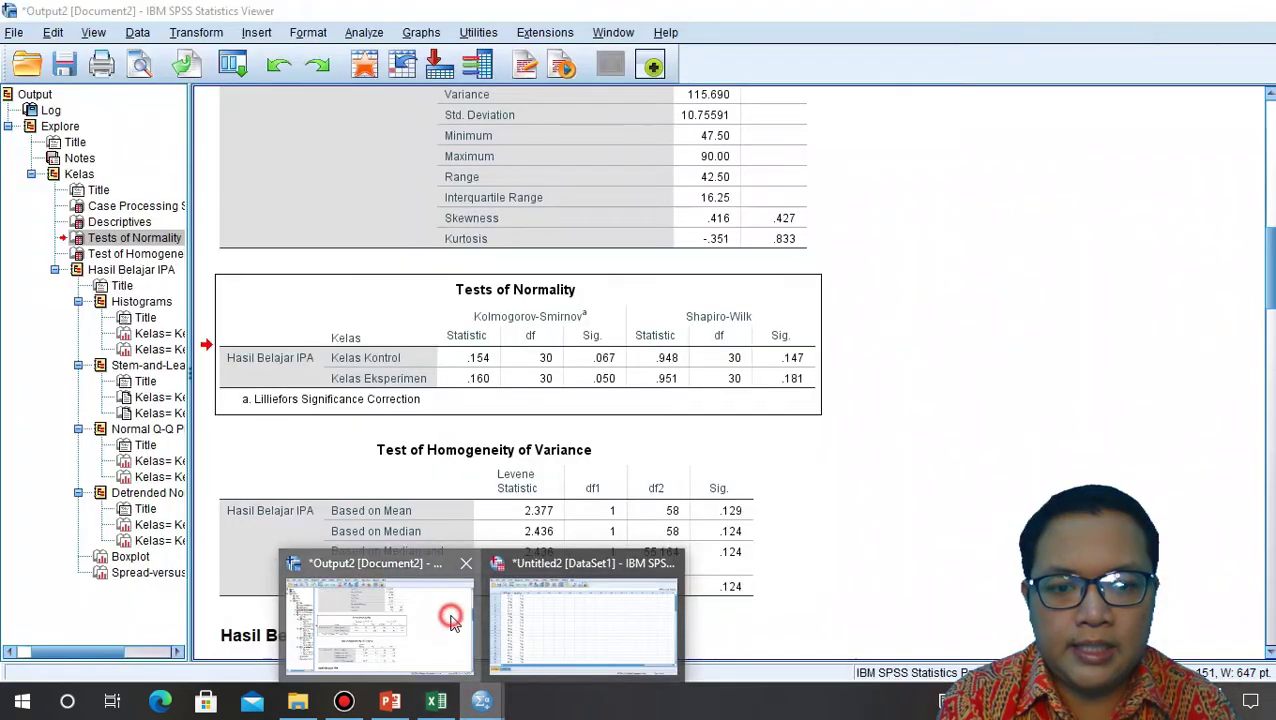
{"action": "left_click", "coordinate": [447, 612]}
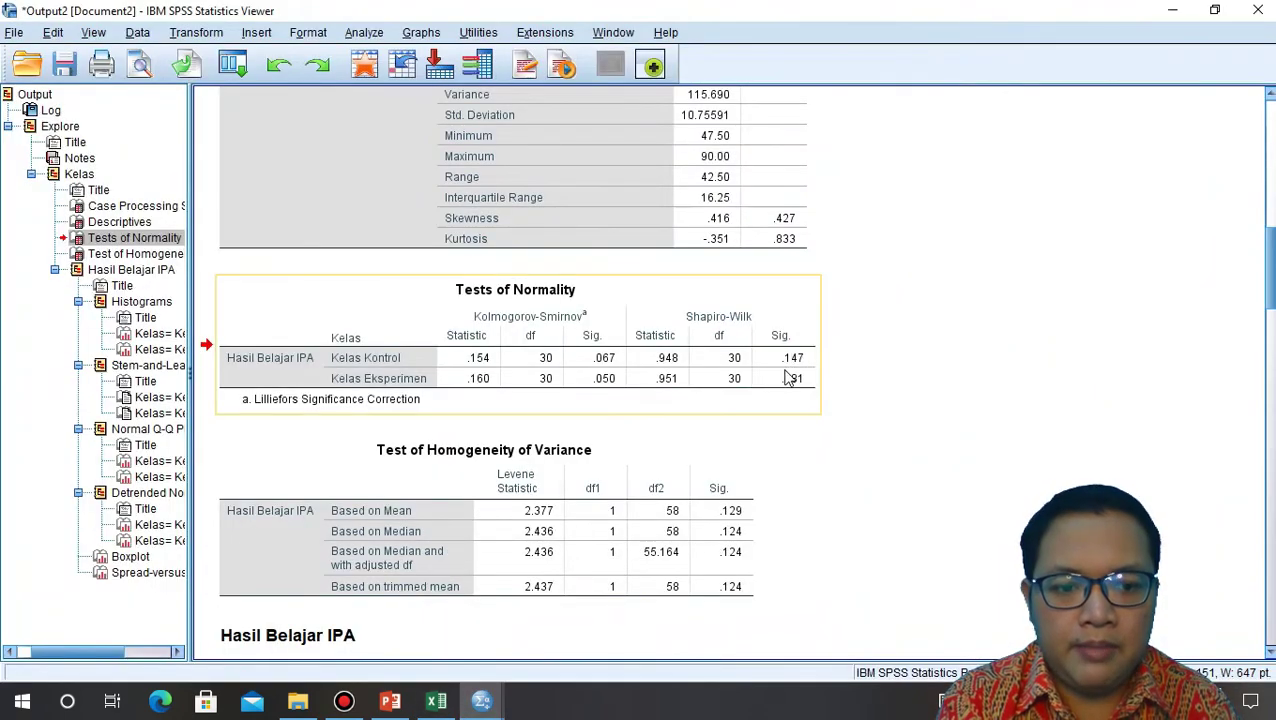
{"action": "left_click", "coordinate": [1060, 620]}
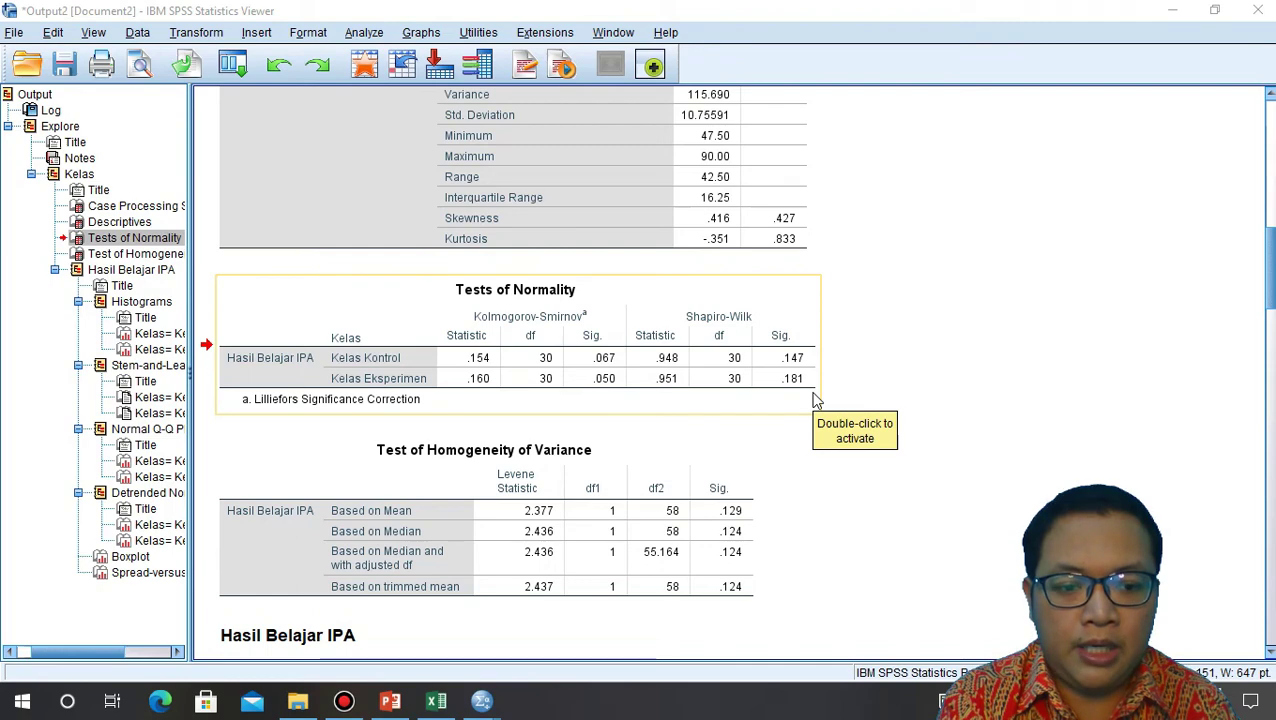
{"action": "scroll", "coordinate": [775, 418], "scroll_direction": "down", "scroll_amount": 1}
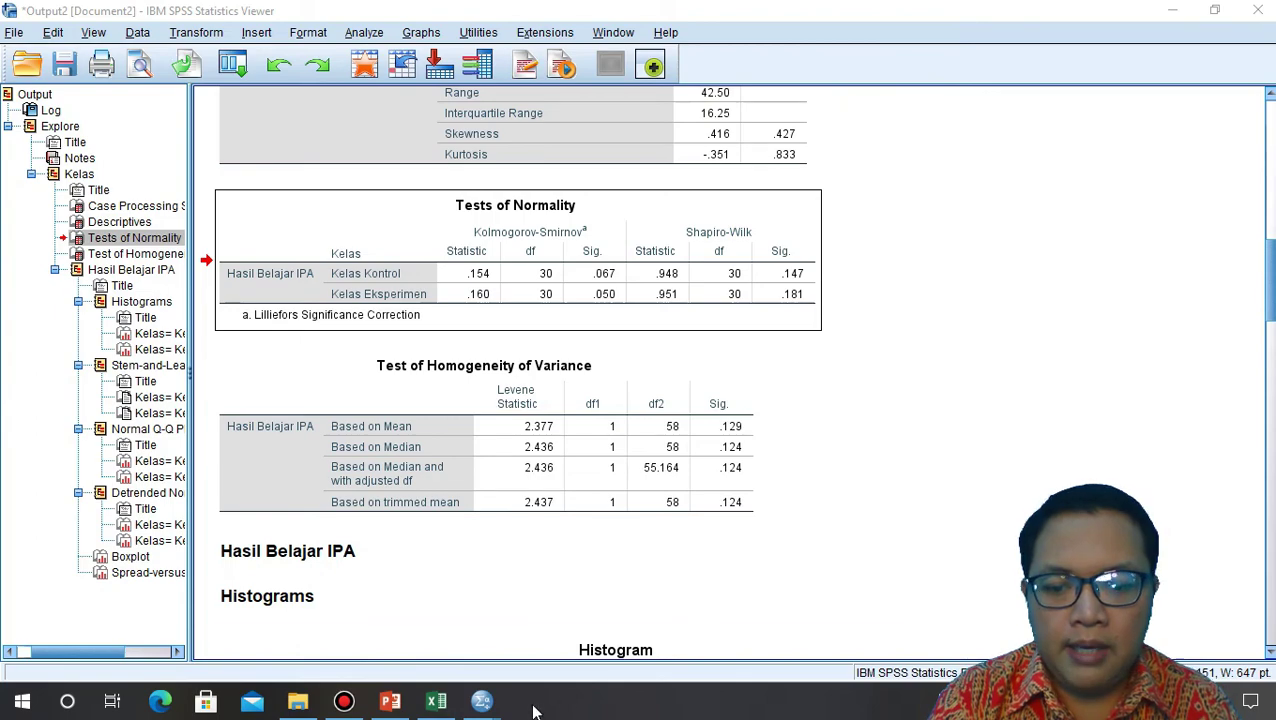
From the dataset, start an Independent-Samples T Test with Hasil Belajar IPA as the test variable and Kelas as the grouping variable
{"action": "mouse_move", "coordinate": [481, 700]}
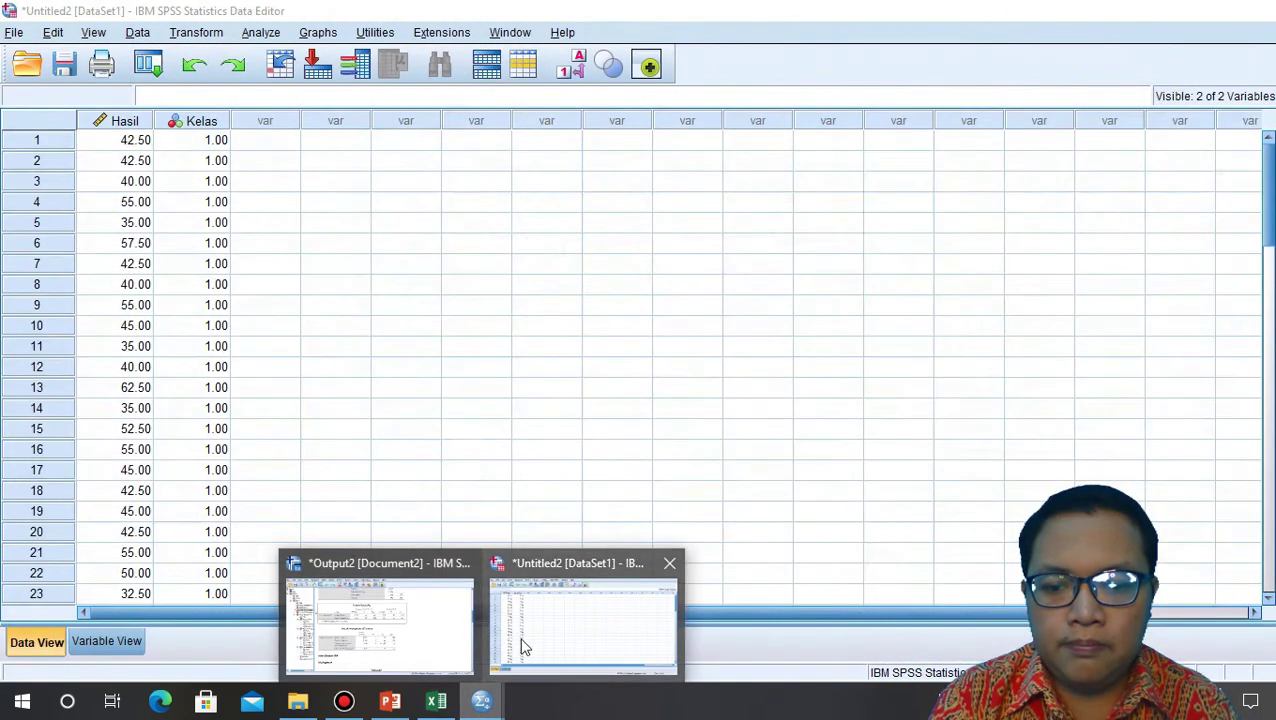
{"action": "left_click", "coordinate": [521, 641]}
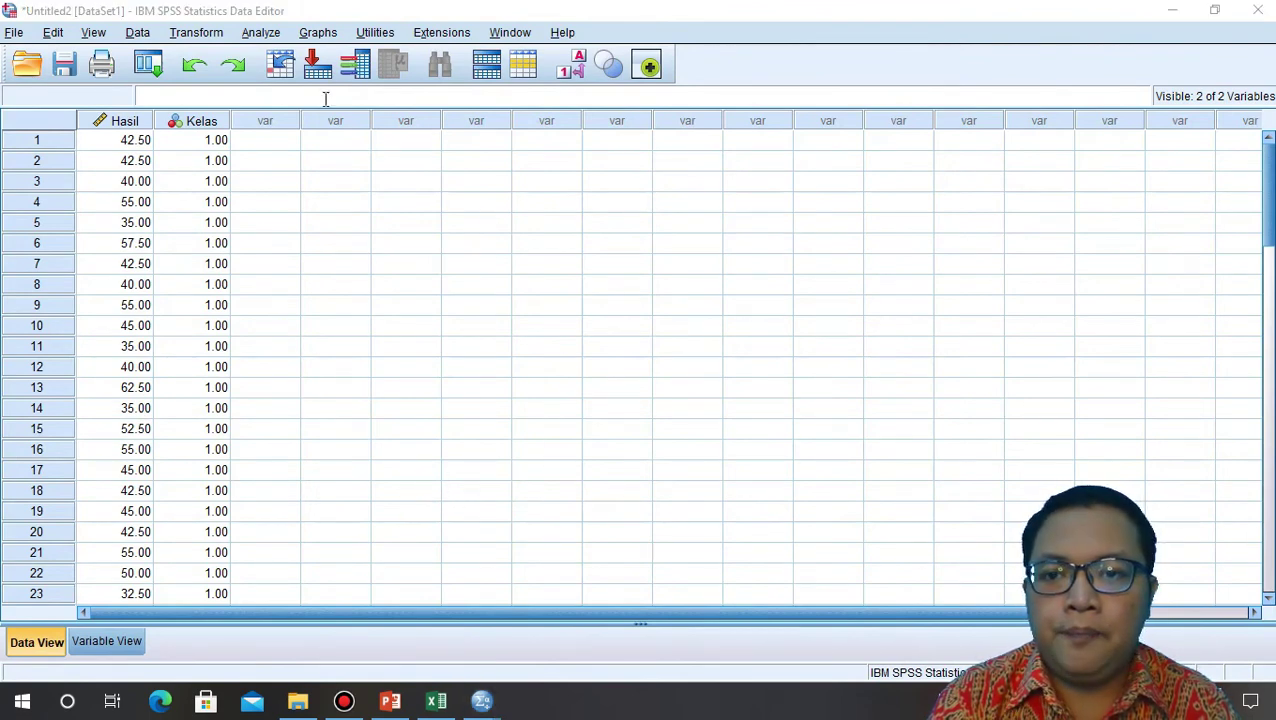
{"action": "left_click", "coordinate": [270, 34]}
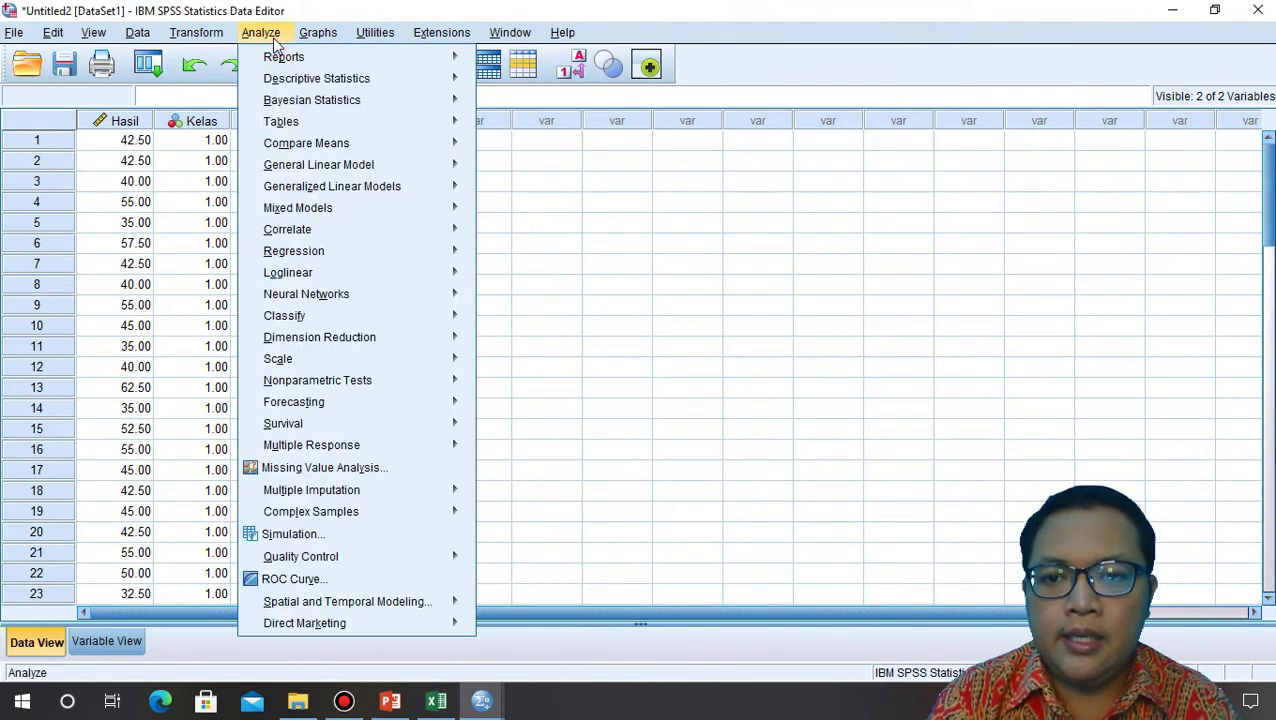
{"action": "mouse_move", "coordinate": [363, 147]}
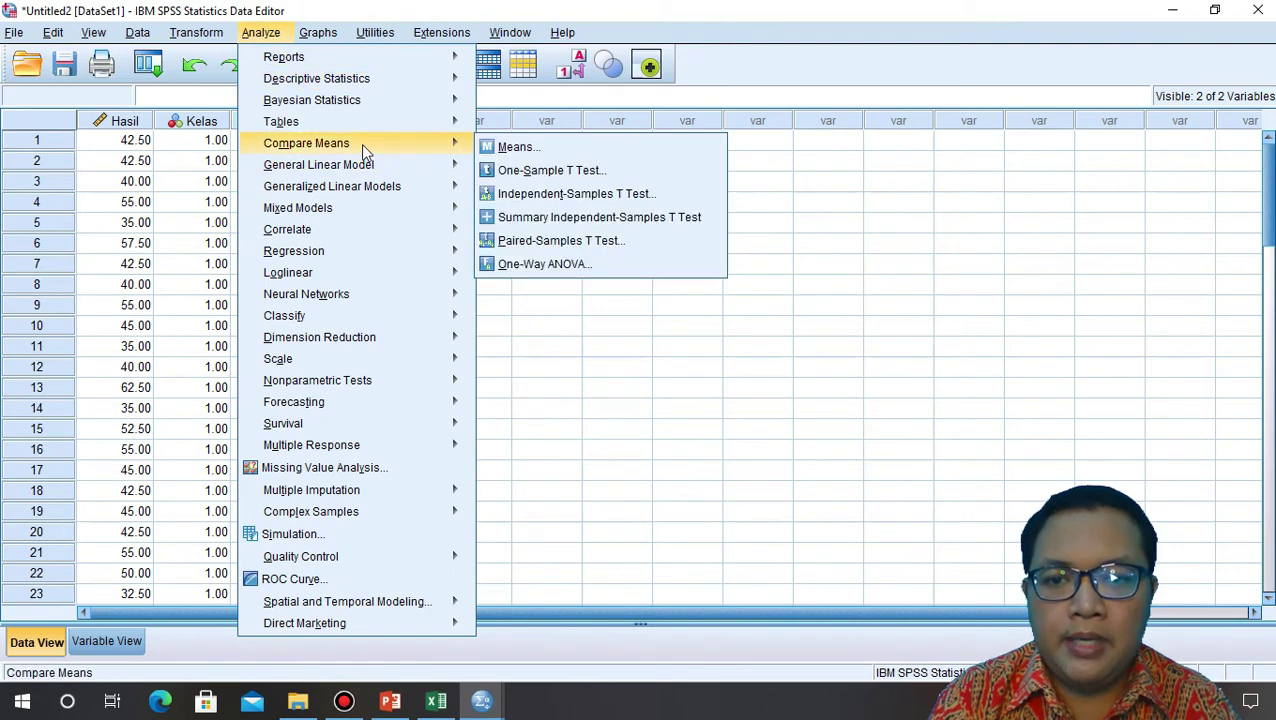
{"action": "left_click", "coordinate": [524, 194]}
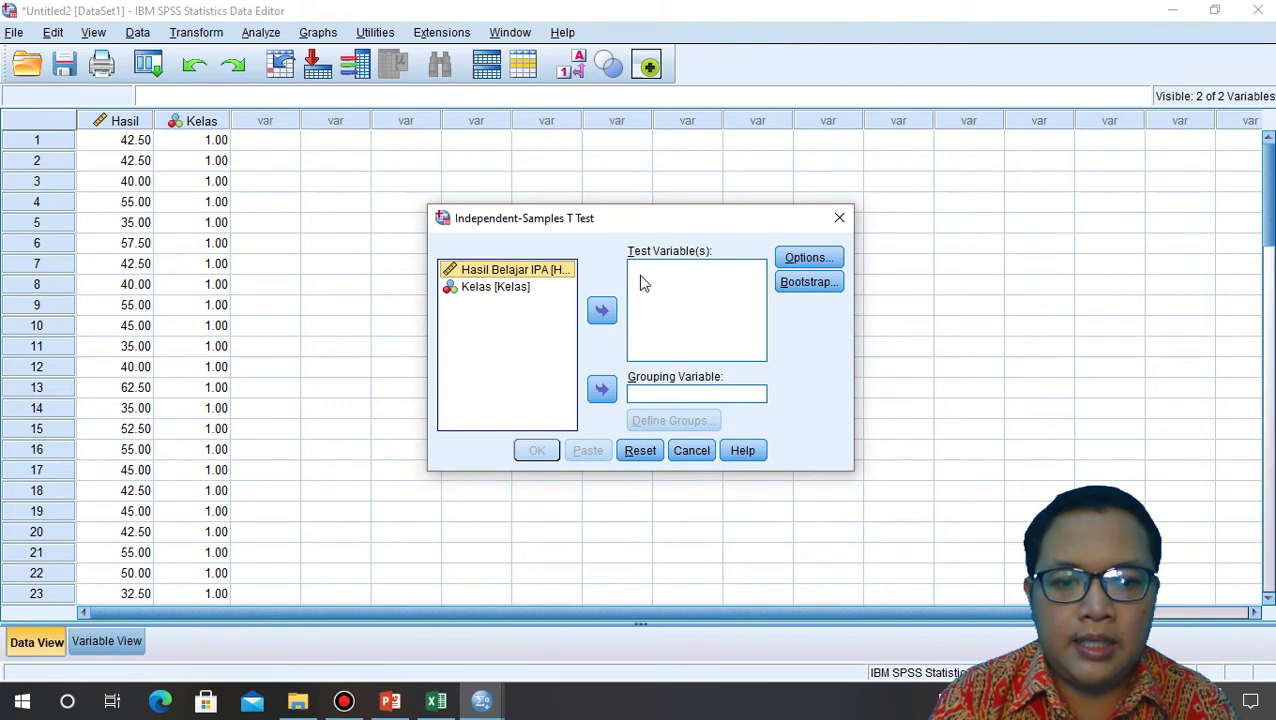
{"action": "left_click", "coordinate": [601, 311]}
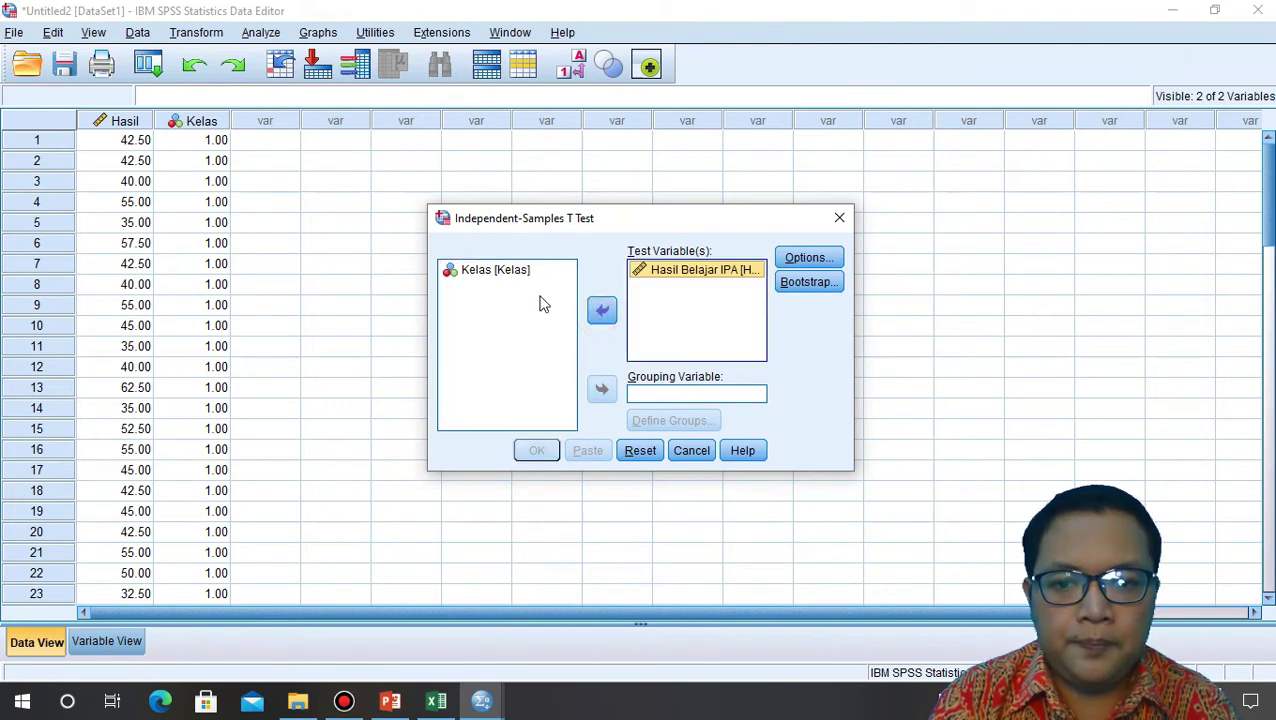
{"action": "left_click", "coordinate": [505, 279]}
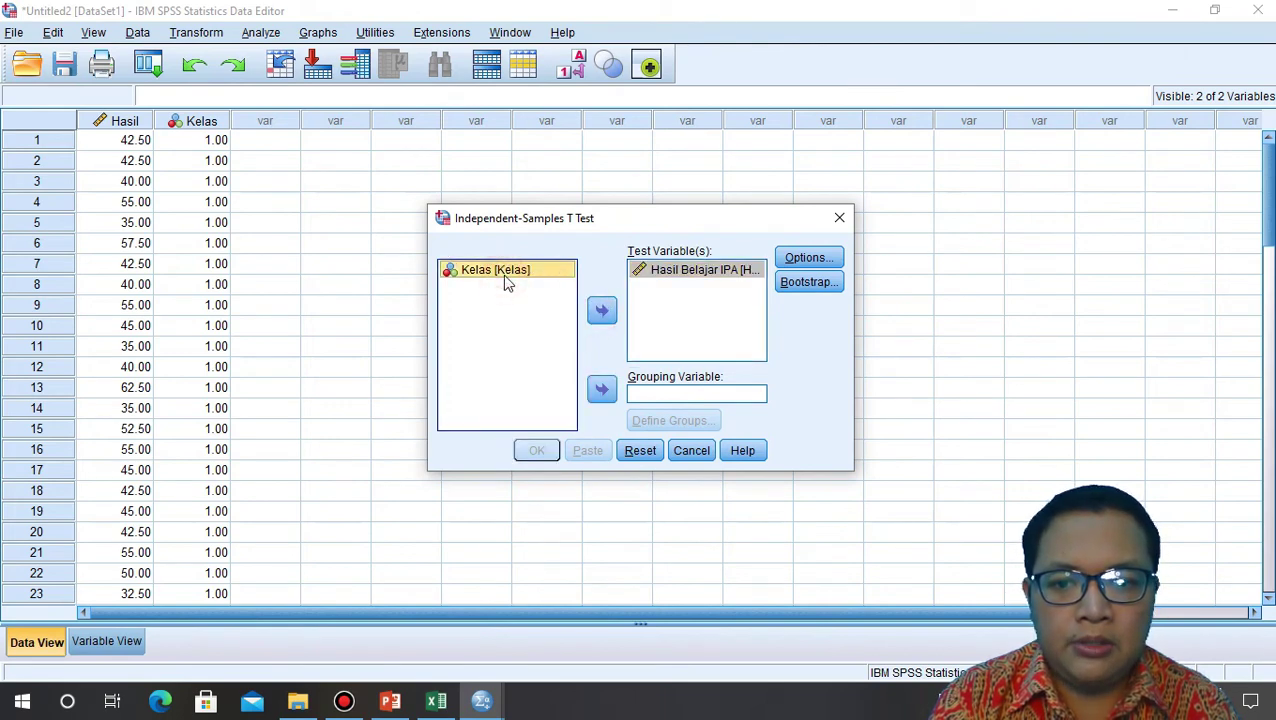
{"action": "left_click", "coordinate": [602, 390]}
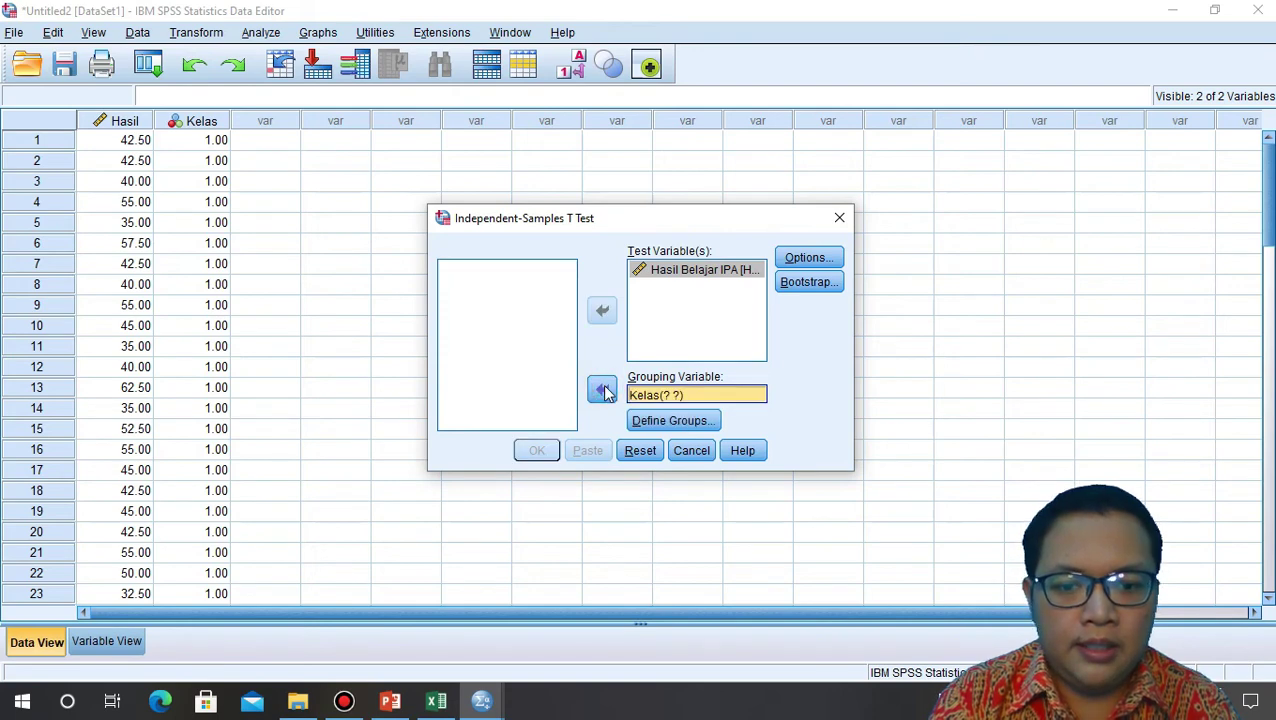
Define the Kelas groups with the values 1 and 2 and run the test
{"action": "left_click", "coordinate": [684, 420]}
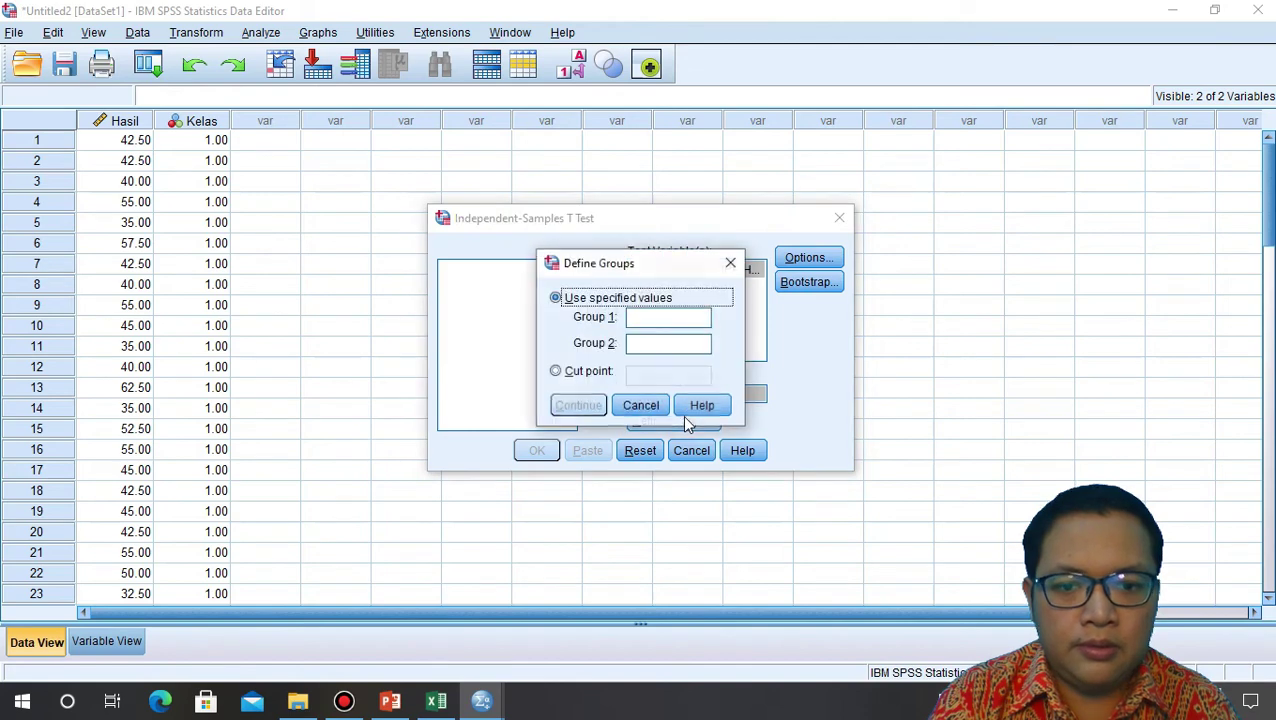
{"action": "left_click", "coordinate": [646, 322]}
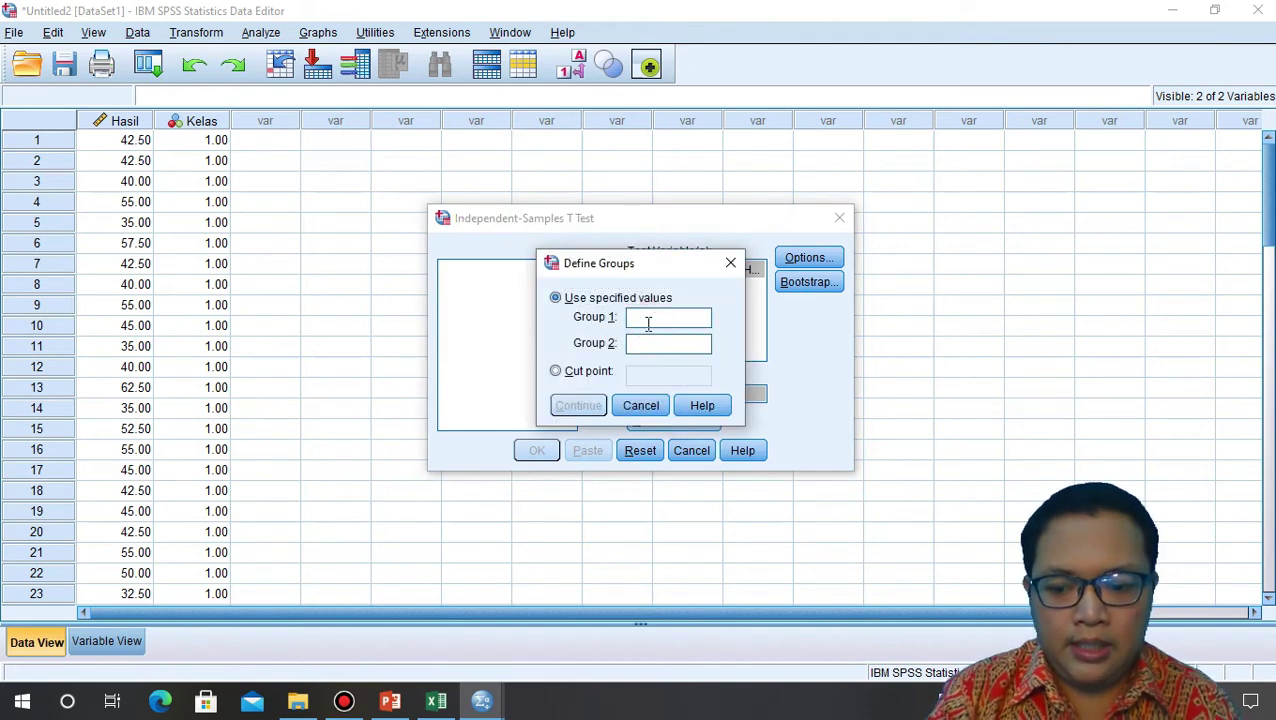
{"action": "left_click", "coordinate": [645, 343]}
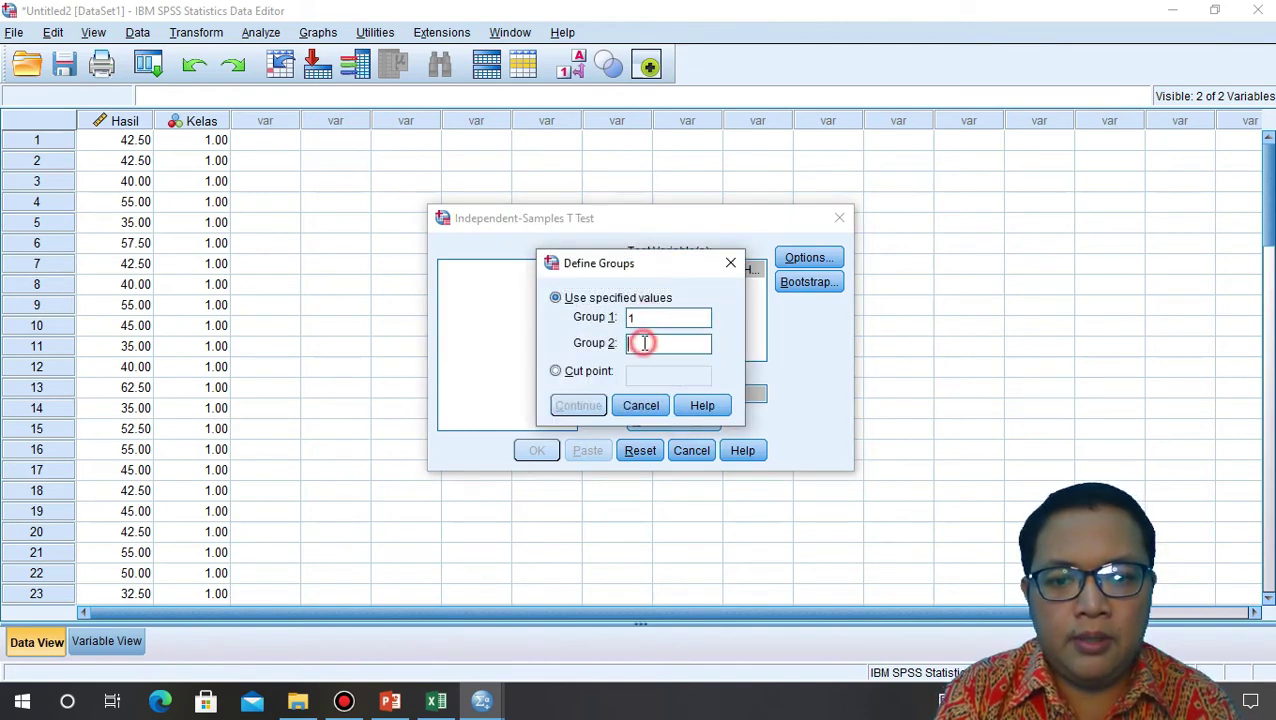
{"action": "type", "text": "2"}
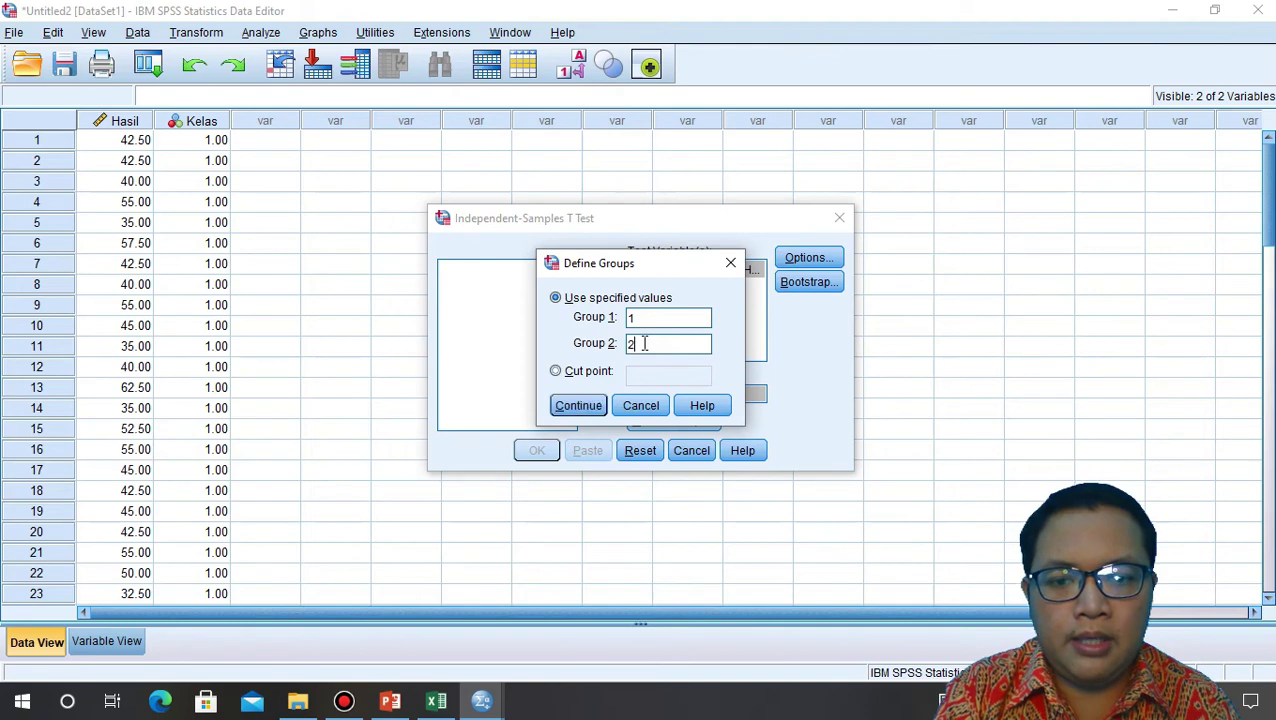
{"action": "left_click", "coordinate": [578, 405]}
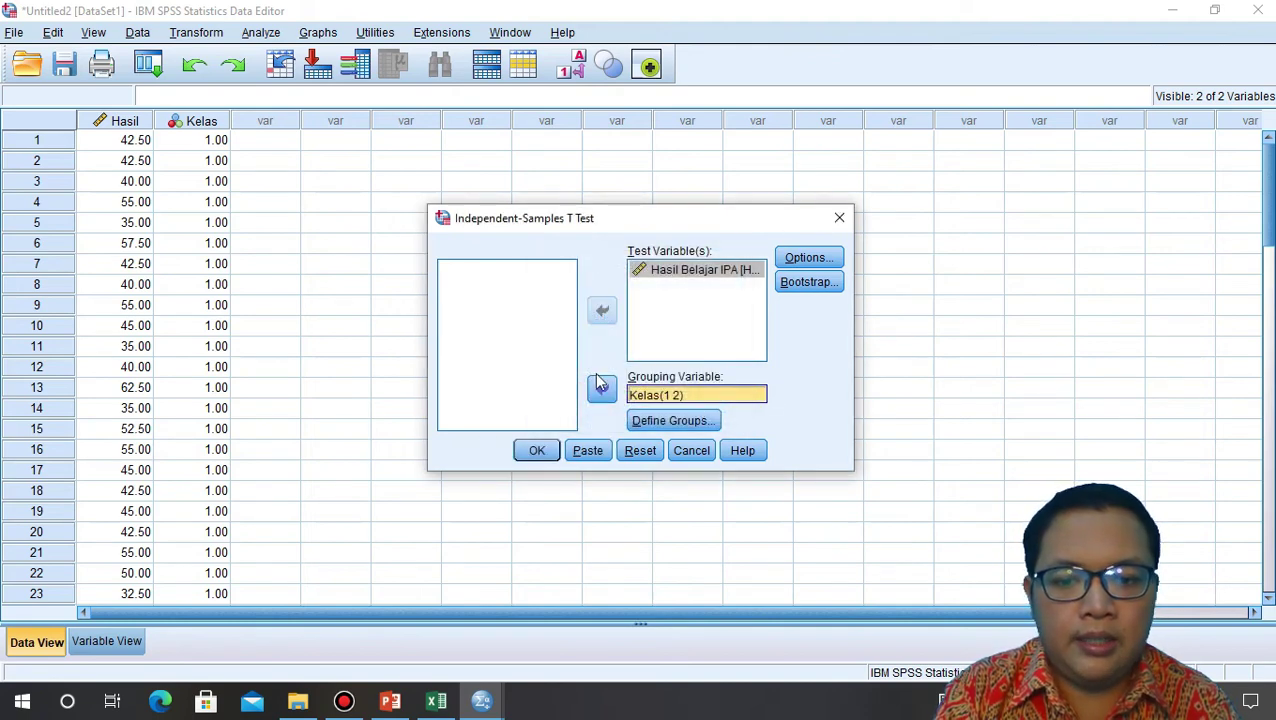
{"action": "left_click", "coordinate": [540, 451]}
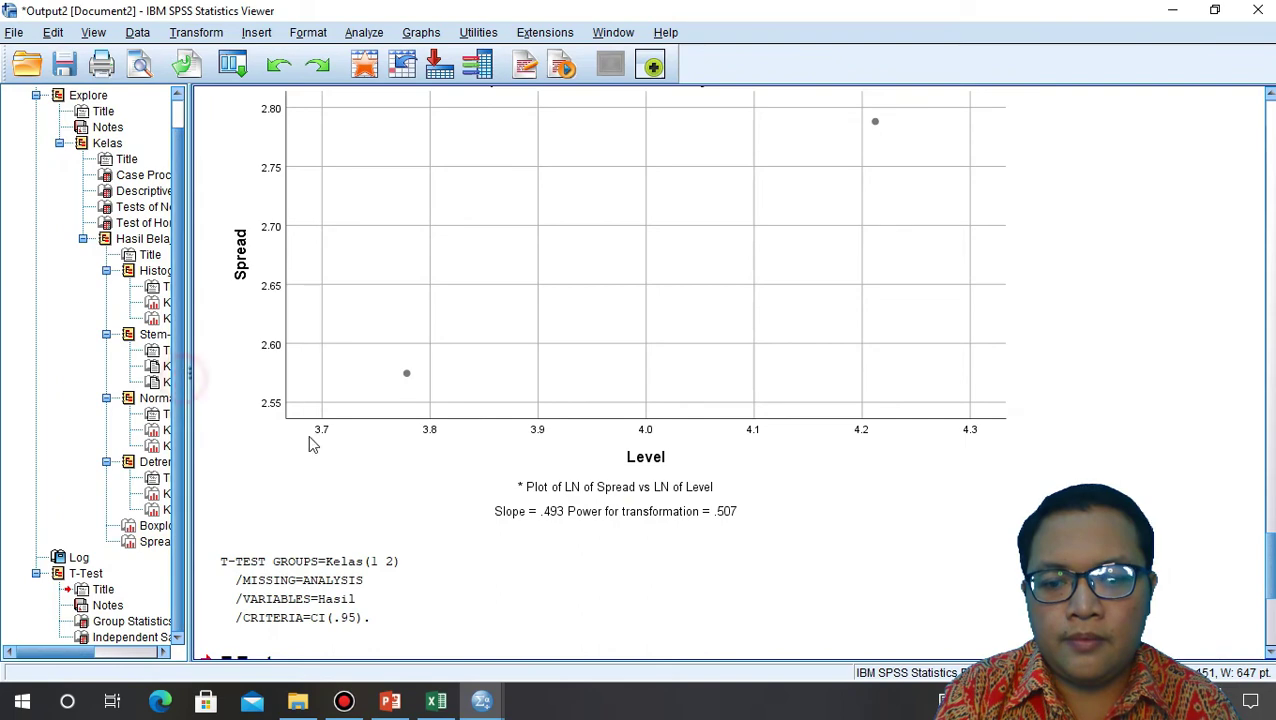
Review the T-Test output and move the Group Statistics table below the Independent Samples Test table
{"action": "scroll", "coordinate": [620, 410], "scroll_direction": "down", "scroll_amount": 5}
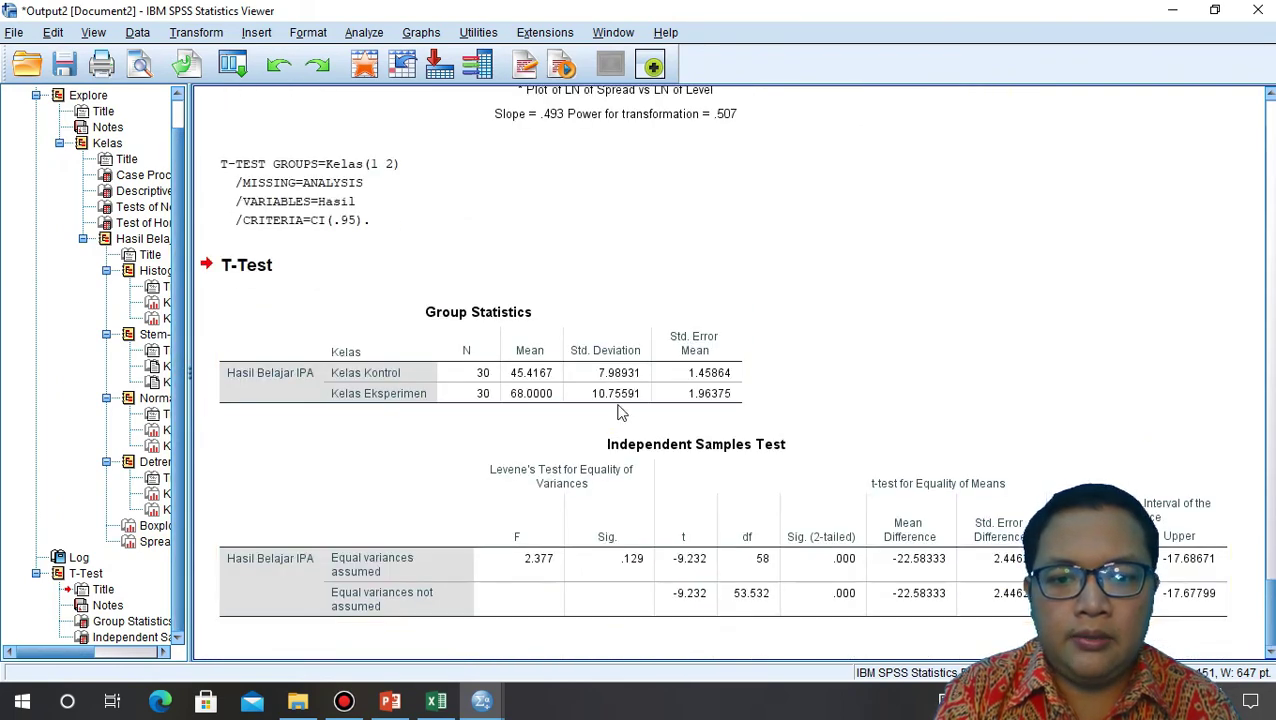
{"action": "left_click", "coordinate": [618, 406]}
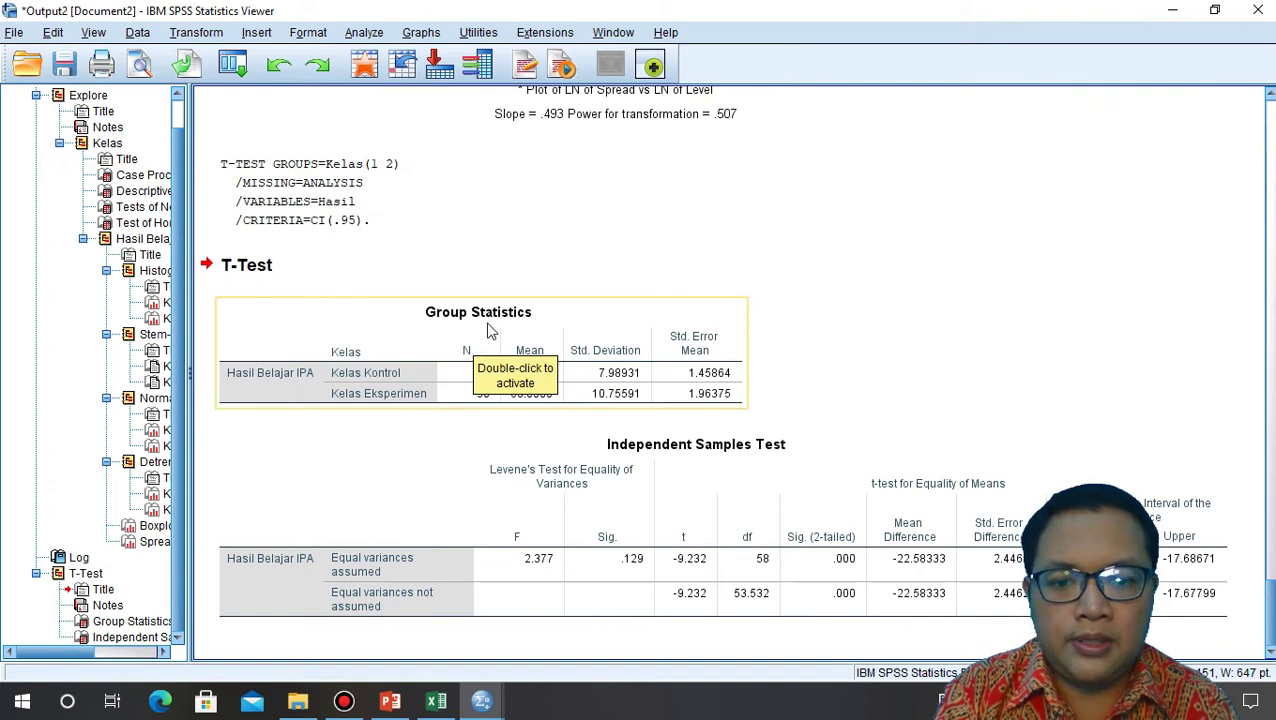
{"action": "left_click", "coordinate": [731, 452]}
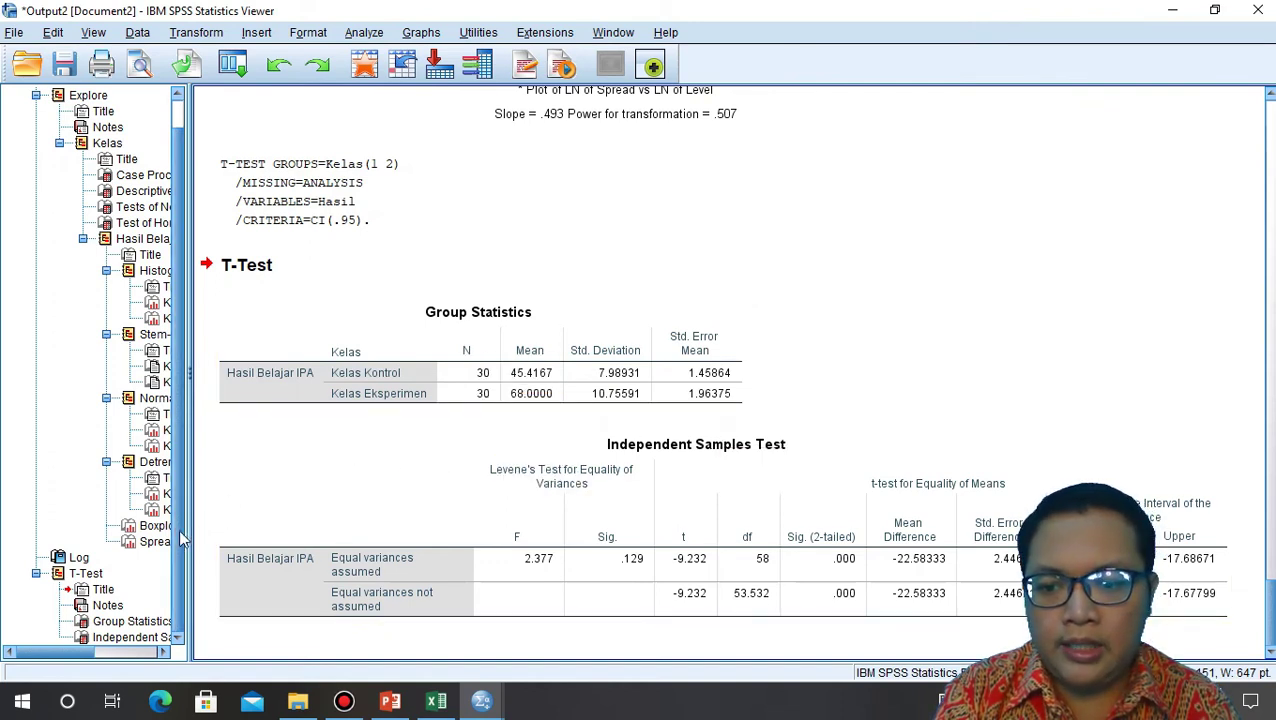
{"action": "left_click", "coordinate": [155, 636]}
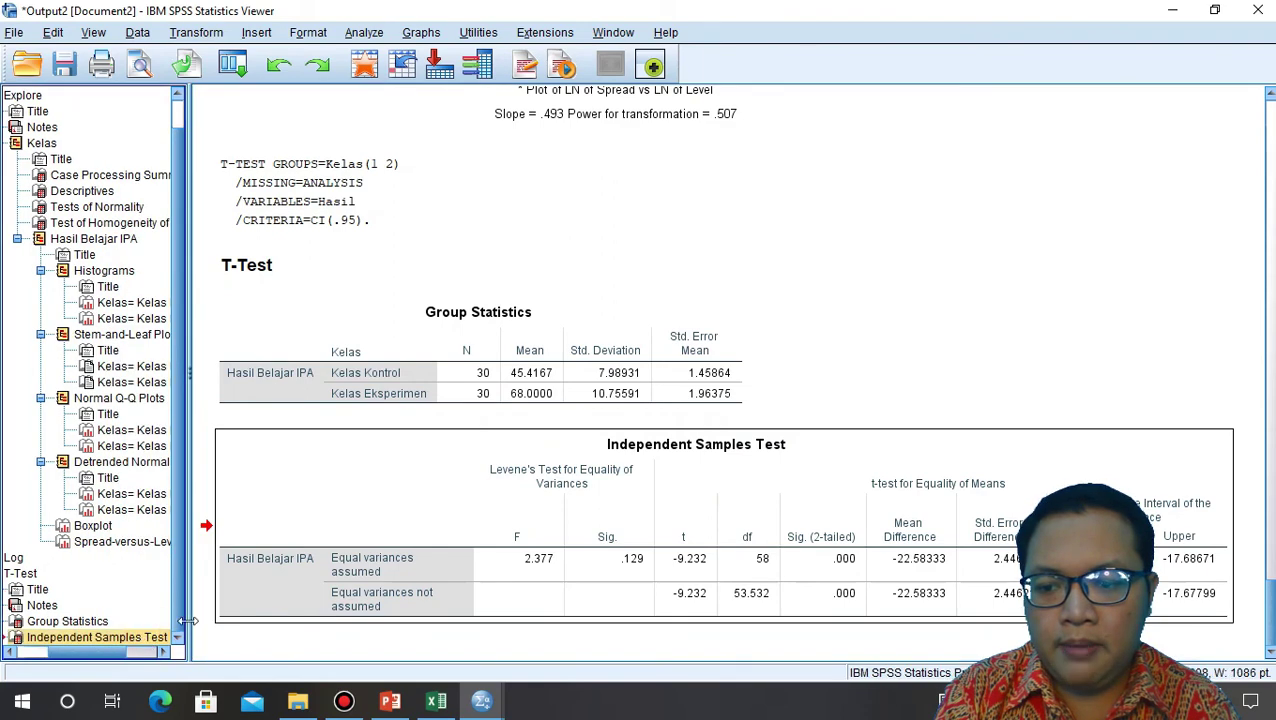
{"action": "mouse_move", "coordinate": [104, 622]}
{"action": "left_mouse_down"}
{"action": "mouse_move", "coordinate": [98, 608]}
{"action": "mouse_move", "coordinate": [96, 645]}
{"action": "left_mouse_up"}
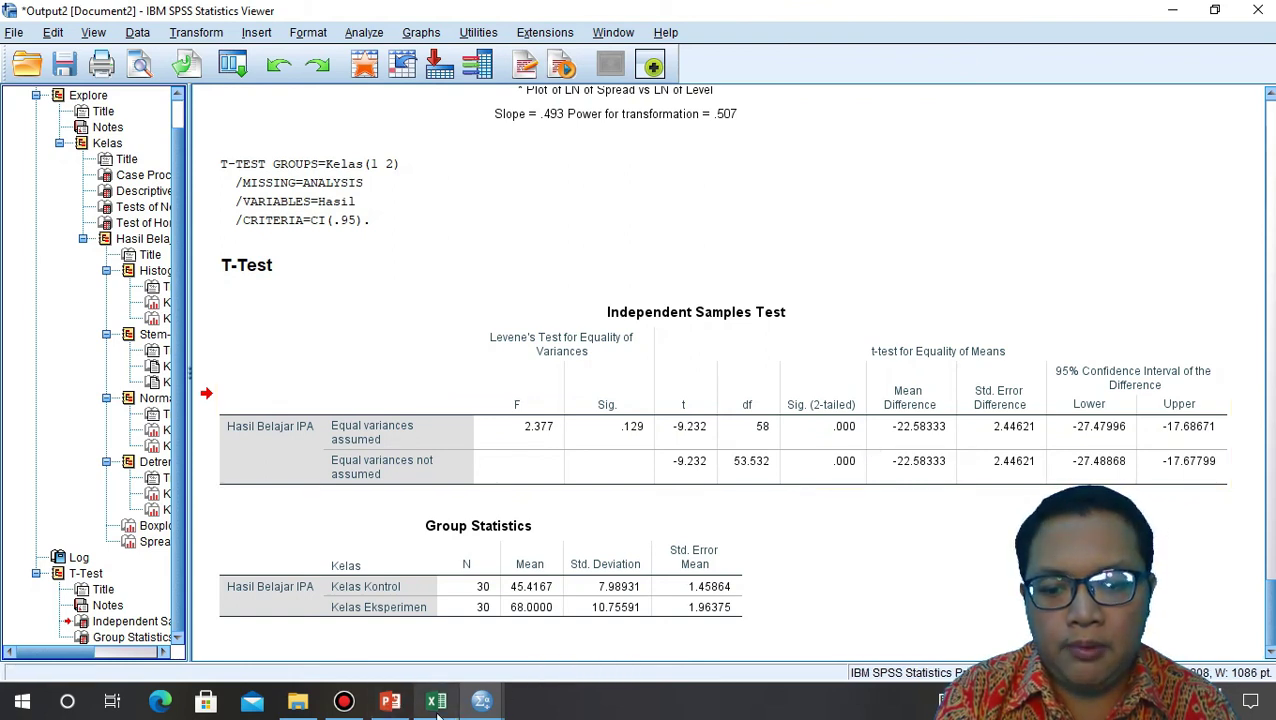
Switch to PowerPoint and read the slide with the decision criteria for the independent sample t test
{"action": "left_click", "coordinate": [390, 701]}
{"action": "left_click", "coordinate": [123, 621]}
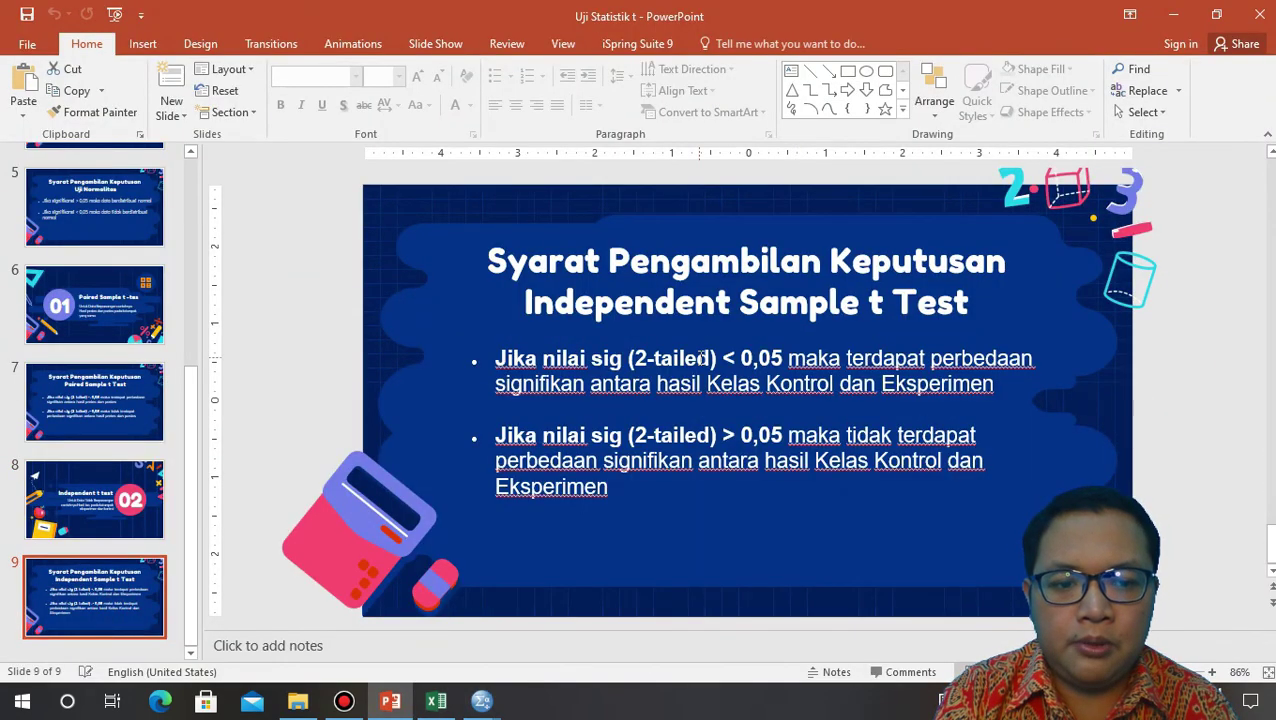
{"action": "left_click", "coordinate": [1164, 503]}
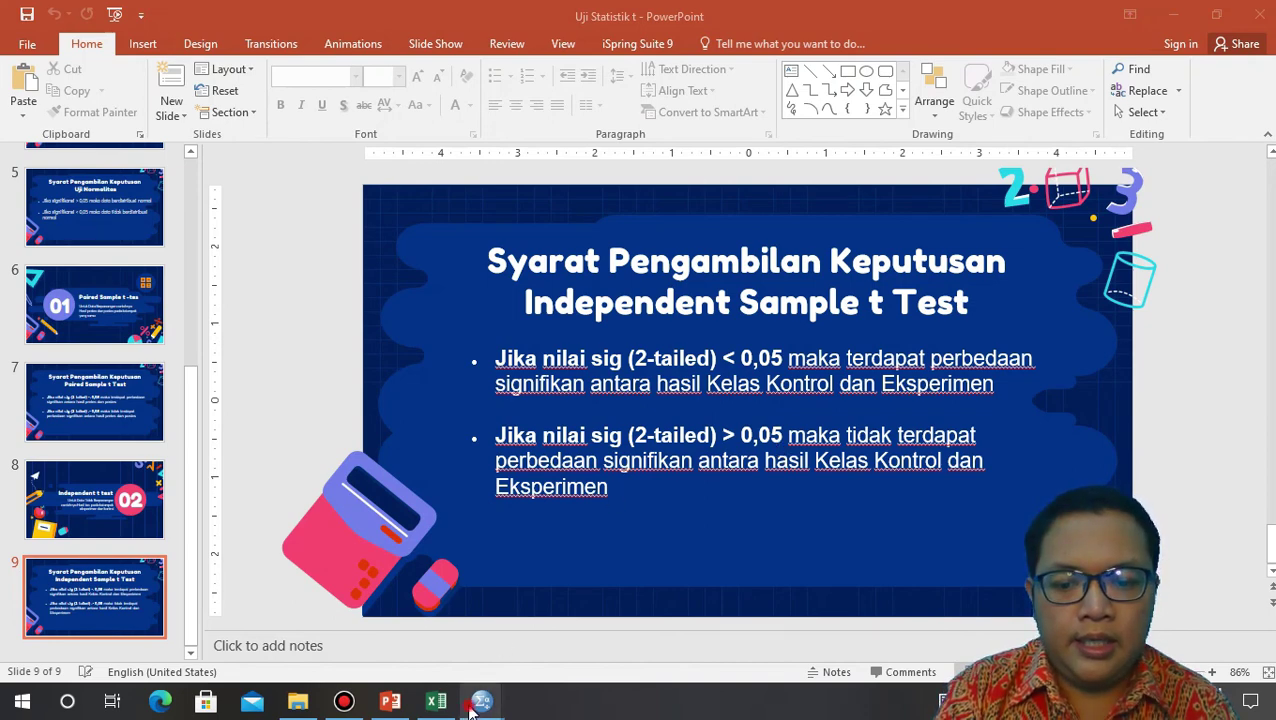
Return to the SPSS output and examine the Levene and two-tailed significance values and the group means of both classes
{"action": "mouse_move", "coordinate": [472, 702]}
{"action": "left_click", "coordinate": [439, 658]}
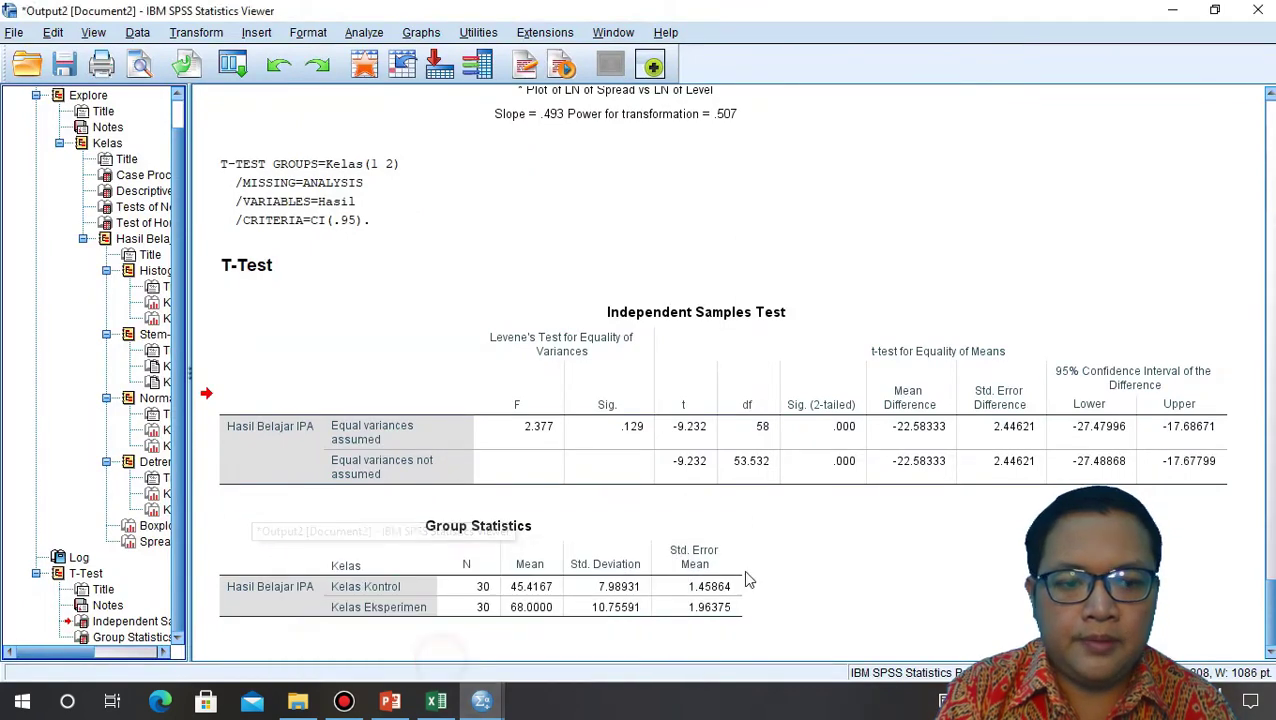
{"action": "left_click", "coordinate": [763, 450]}
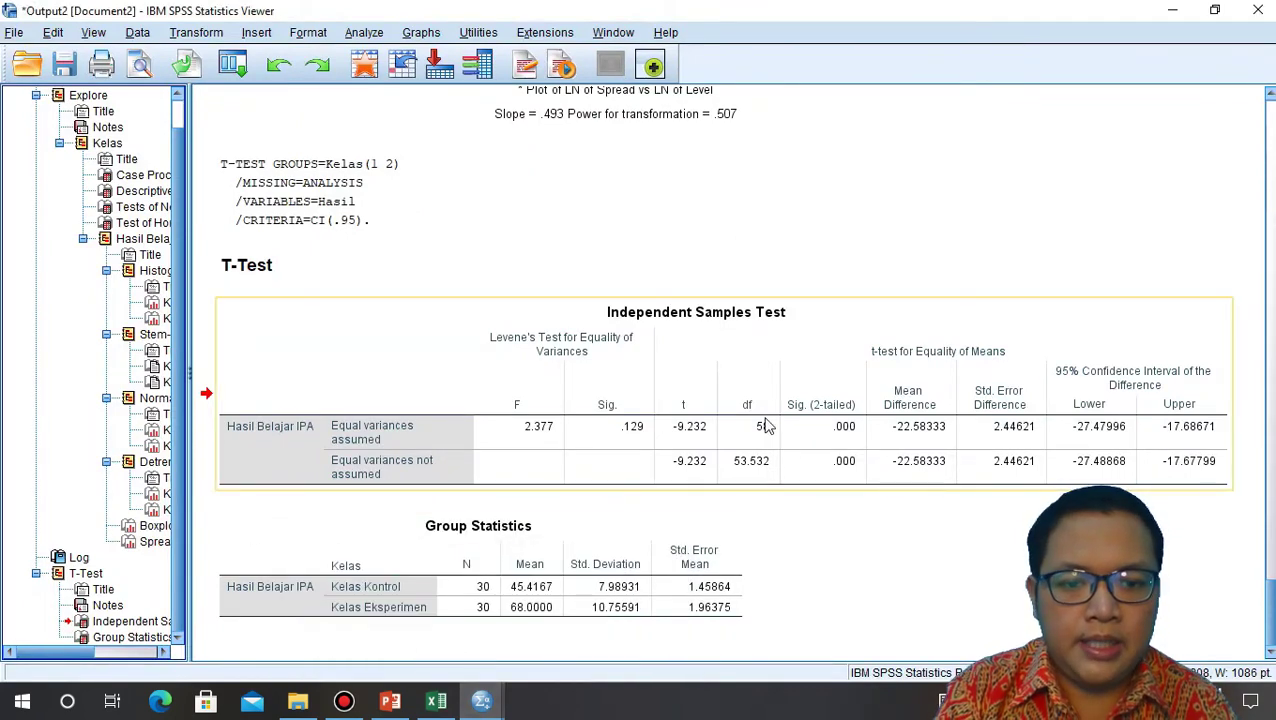
{"action": "double_click", "coordinate": [860, 432]}
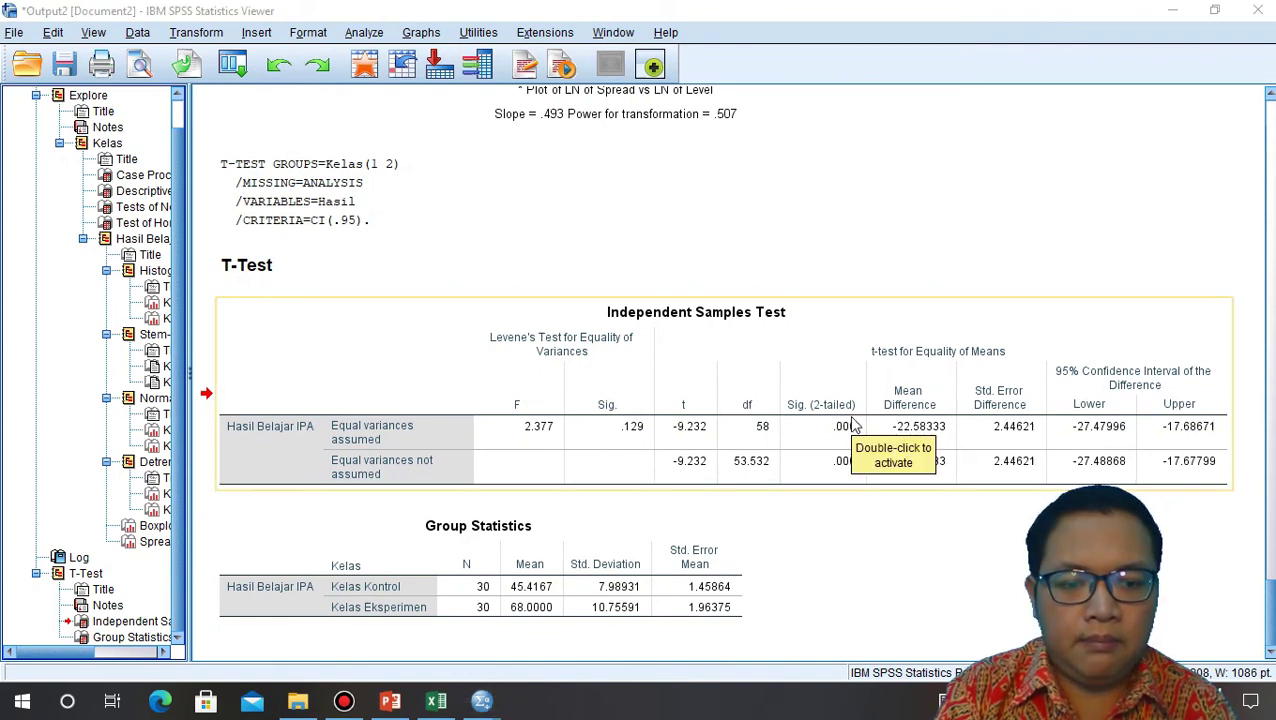
{"action": "left_click", "coordinate": [872, 520]}
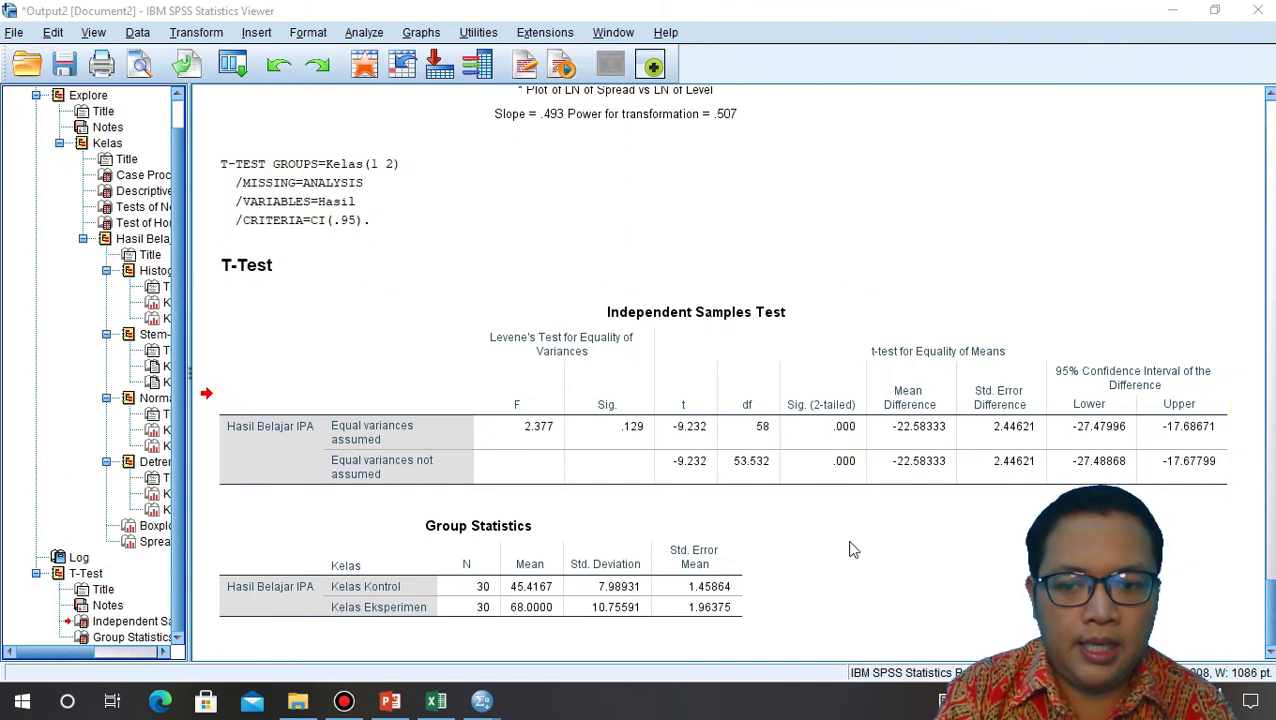
{"action": "left_click", "coordinate": [647, 432]}
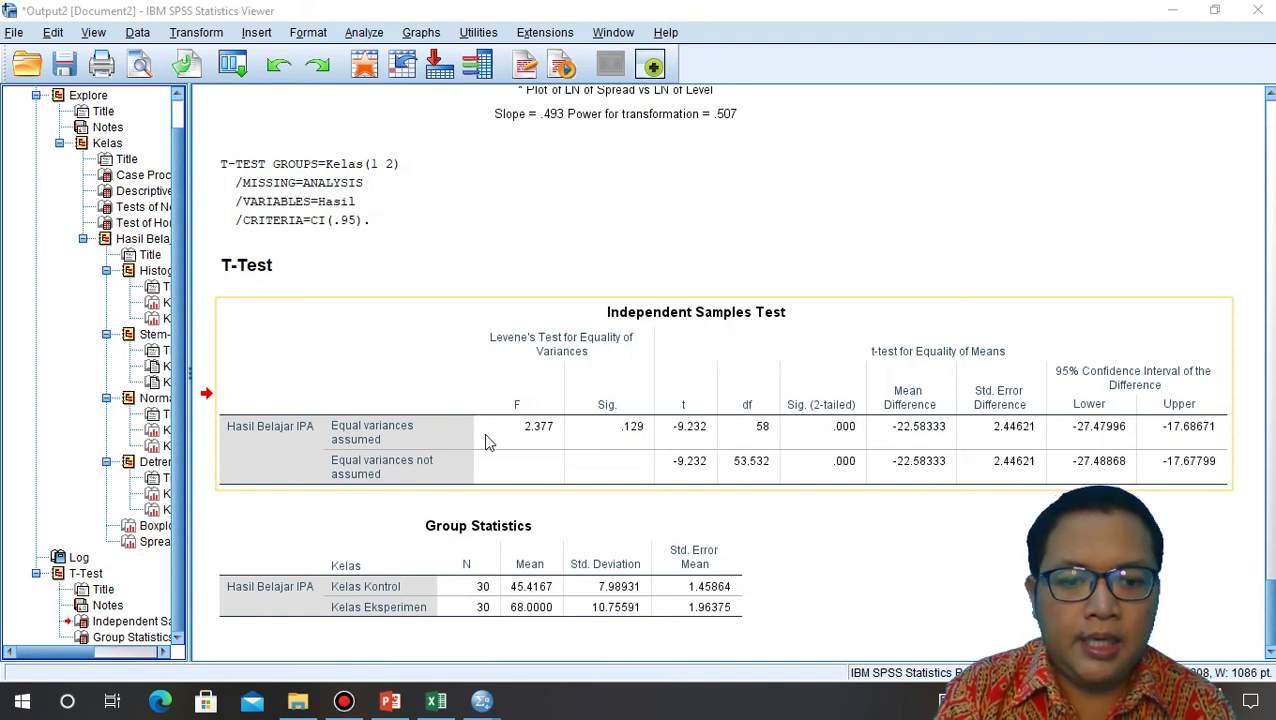
{"action": "left_click", "coordinate": [806, 503]}
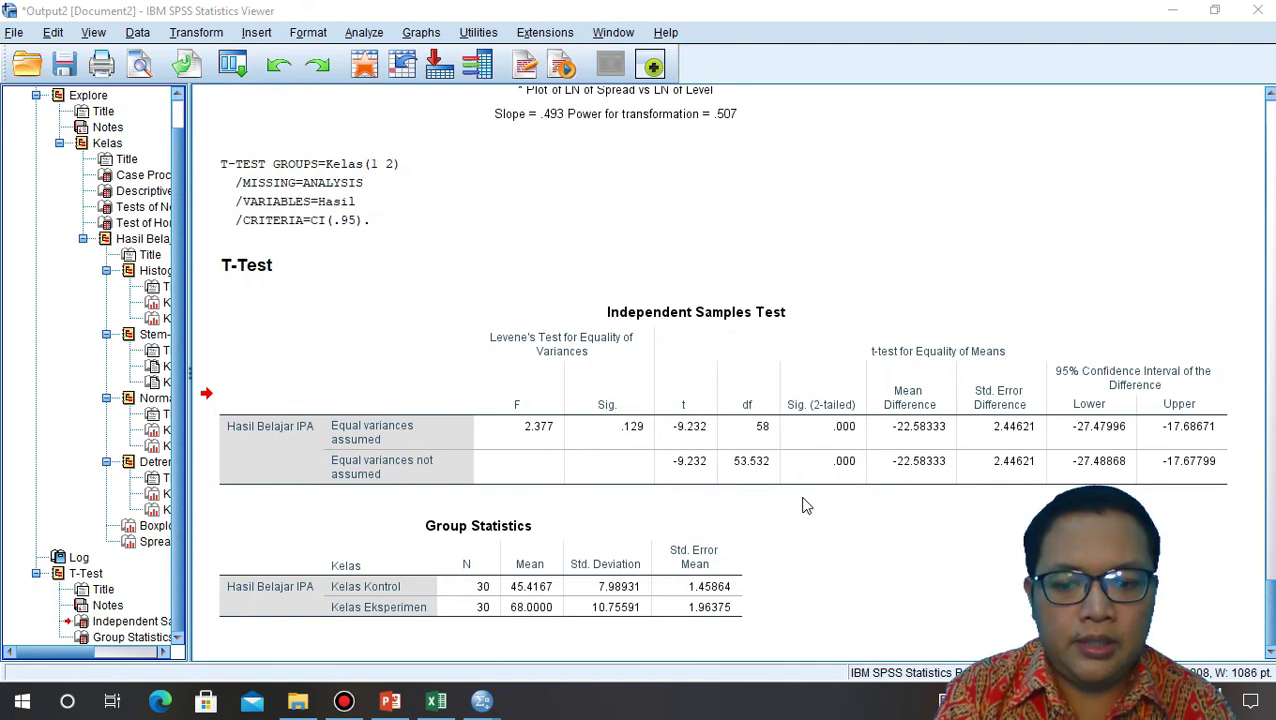
{"action": "left_click", "coordinate": [598, 566]}
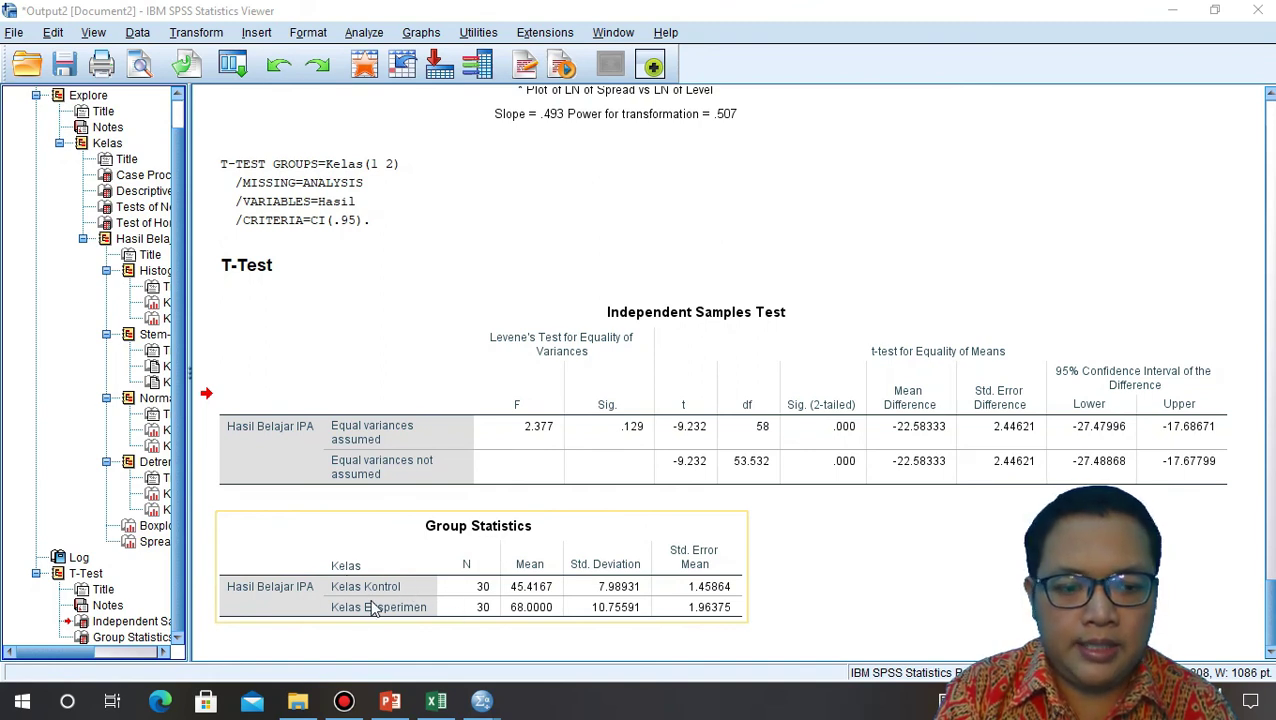
{"action": "left_click", "coordinate": [638, 510]}
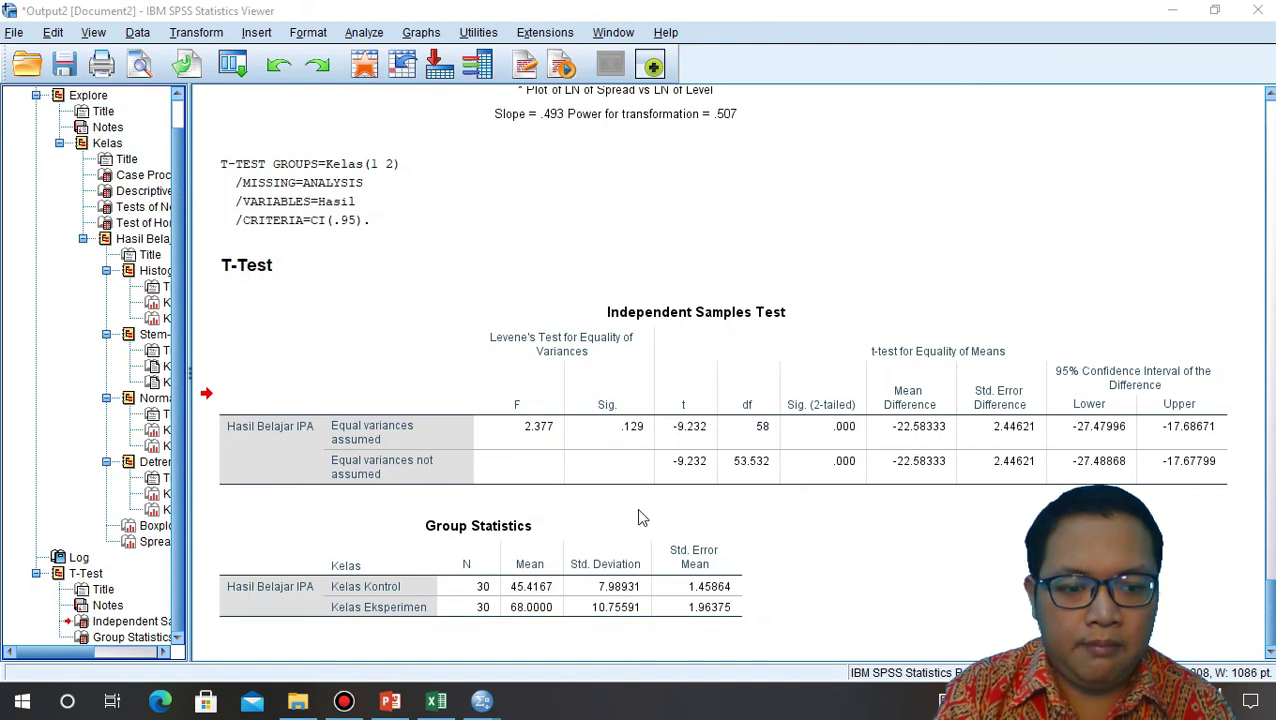